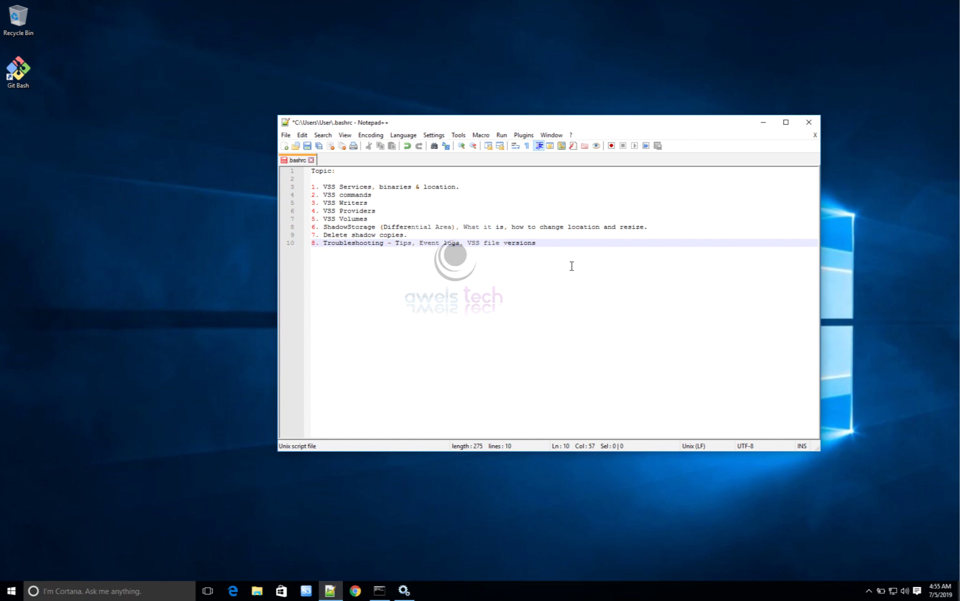
- Review the eight-item VSS topic list, from services and binaries through shadow storage, deleting shadow copies and troubleshooting
double_click(349, 186)
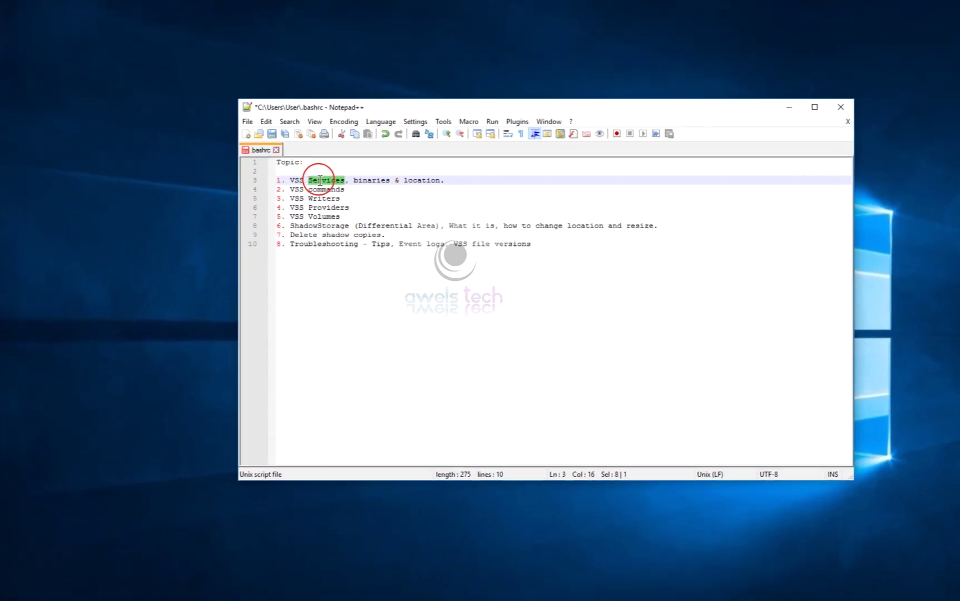
click(319, 181)
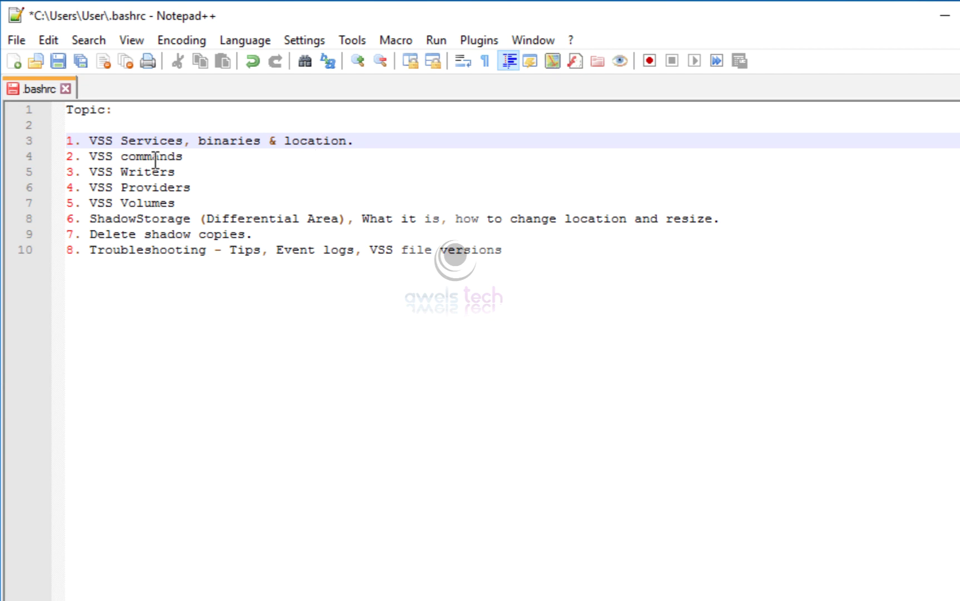
double_click(162, 142)
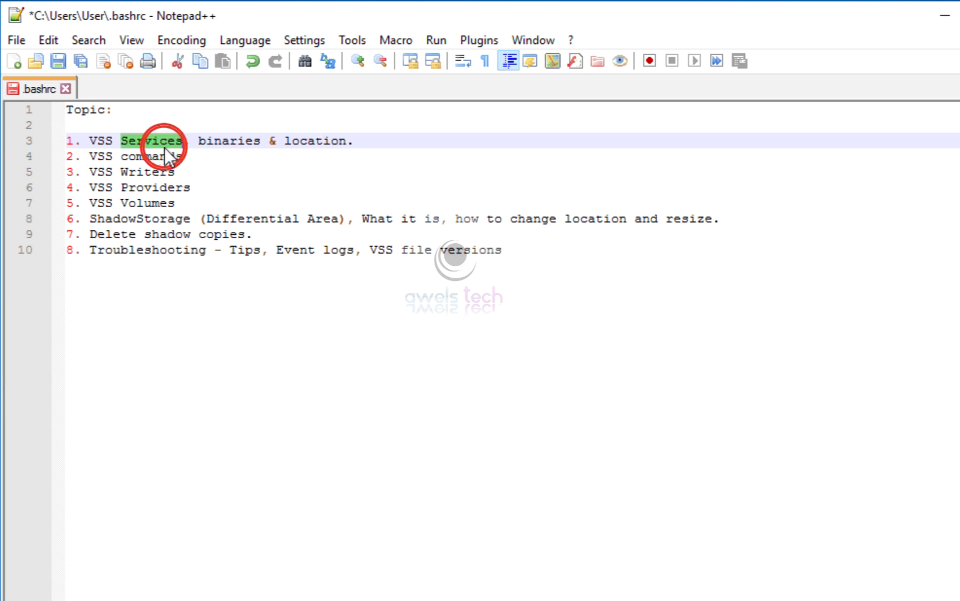
double_click(148, 204)
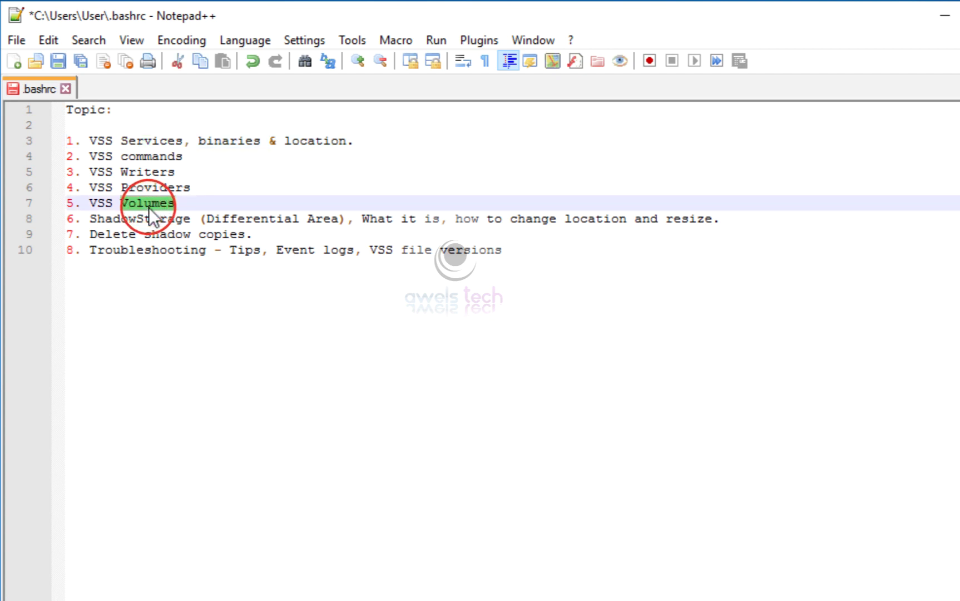
double_click(140, 224)
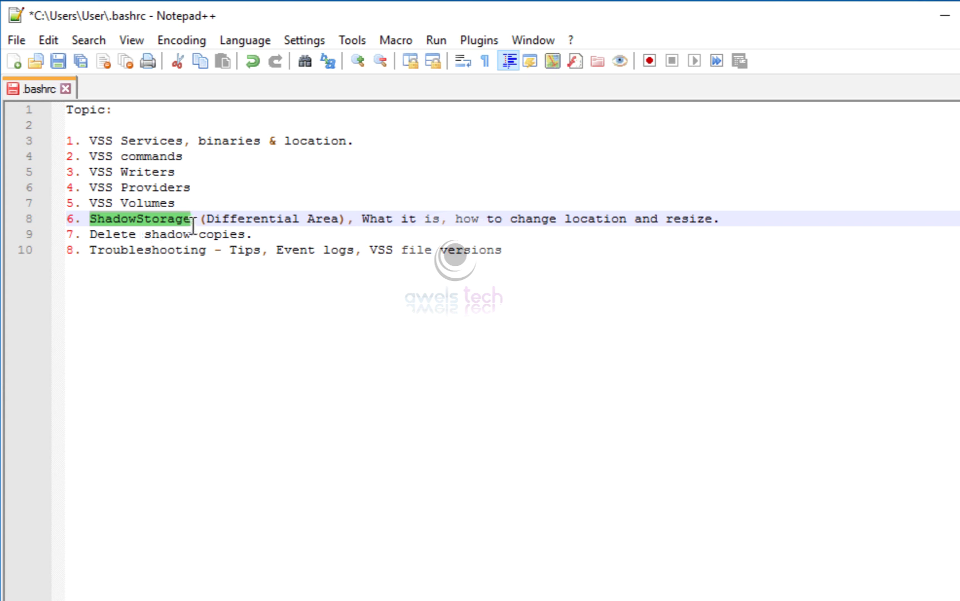
click(216, 213)
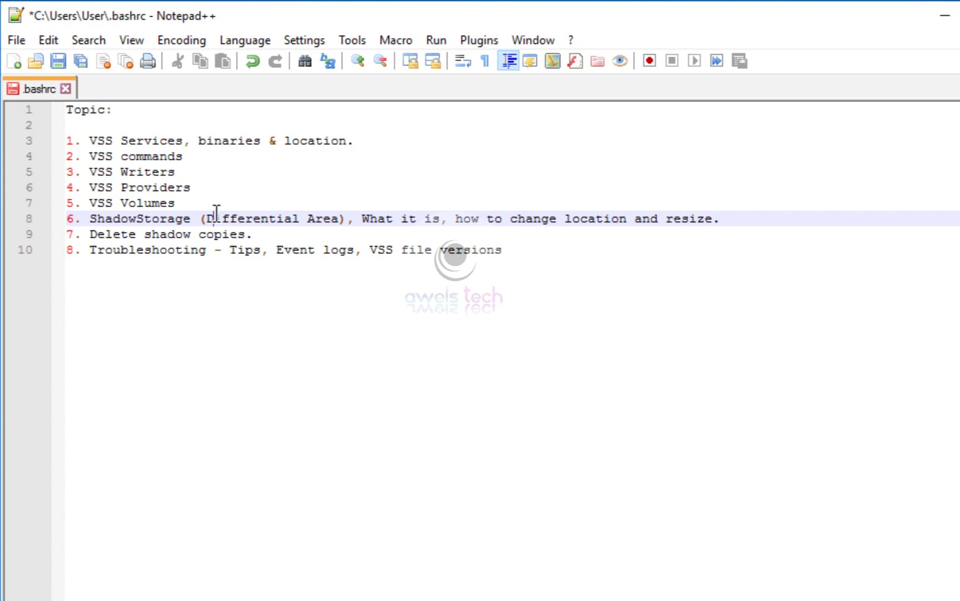
click(172, 233)
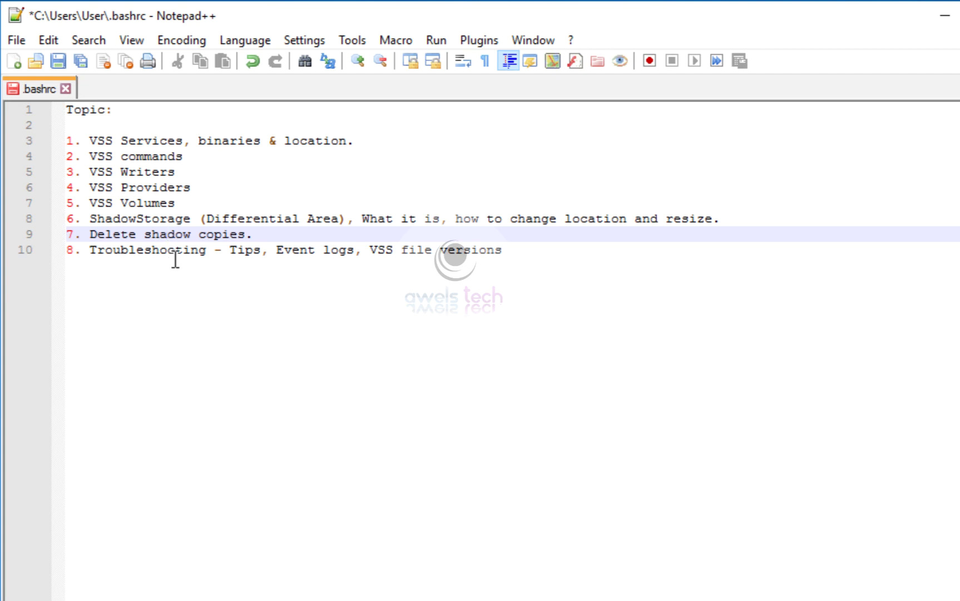
click(175, 255)
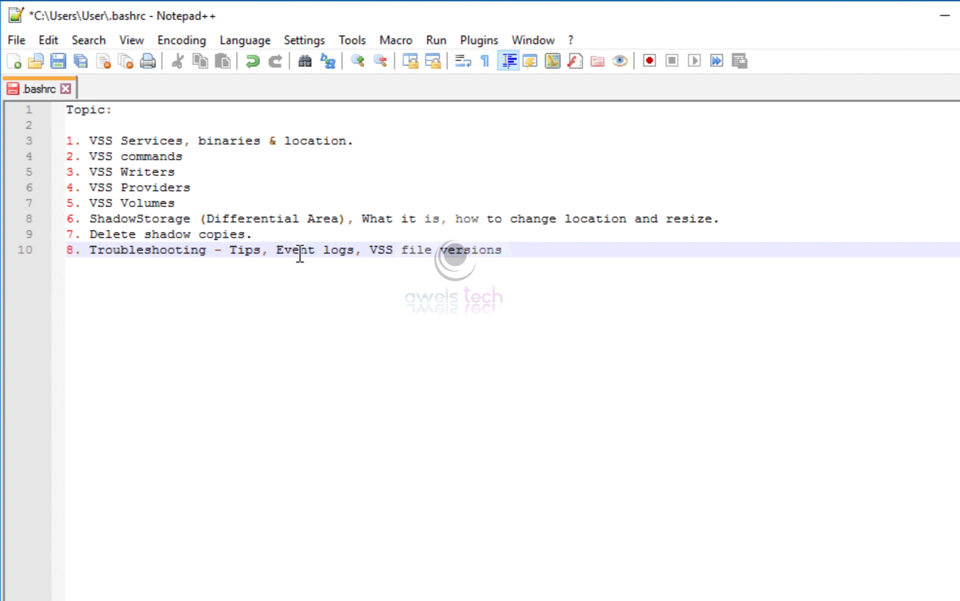
click(387, 241)
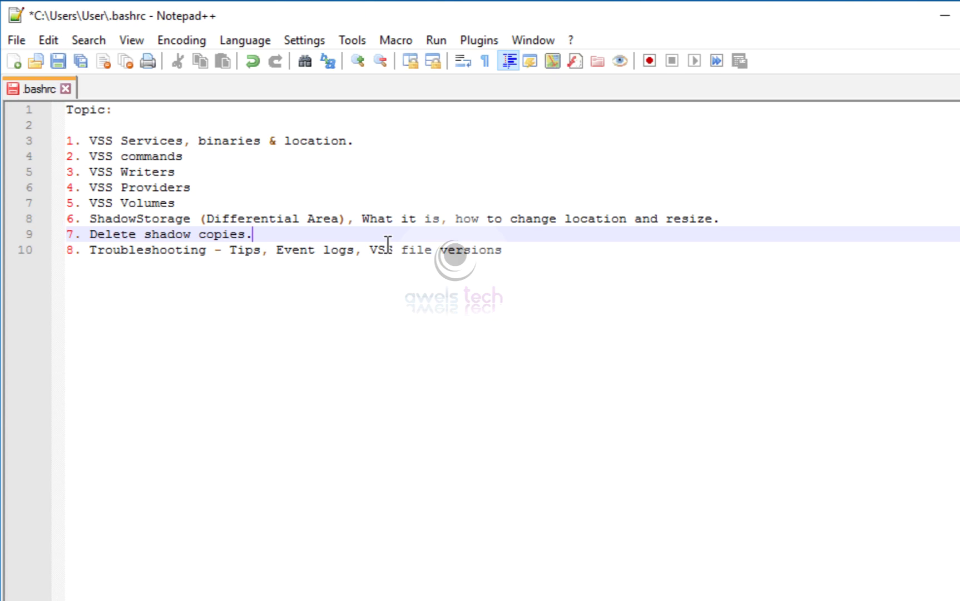
click(521, 216)
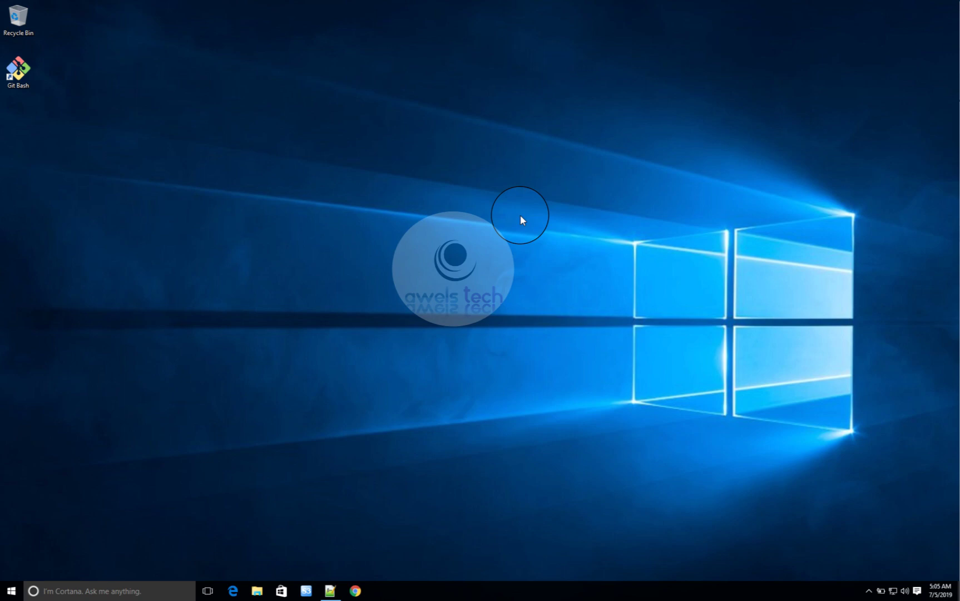
- Find the Windows Services console and run it as administrator
click(11, 590)
text(serv)
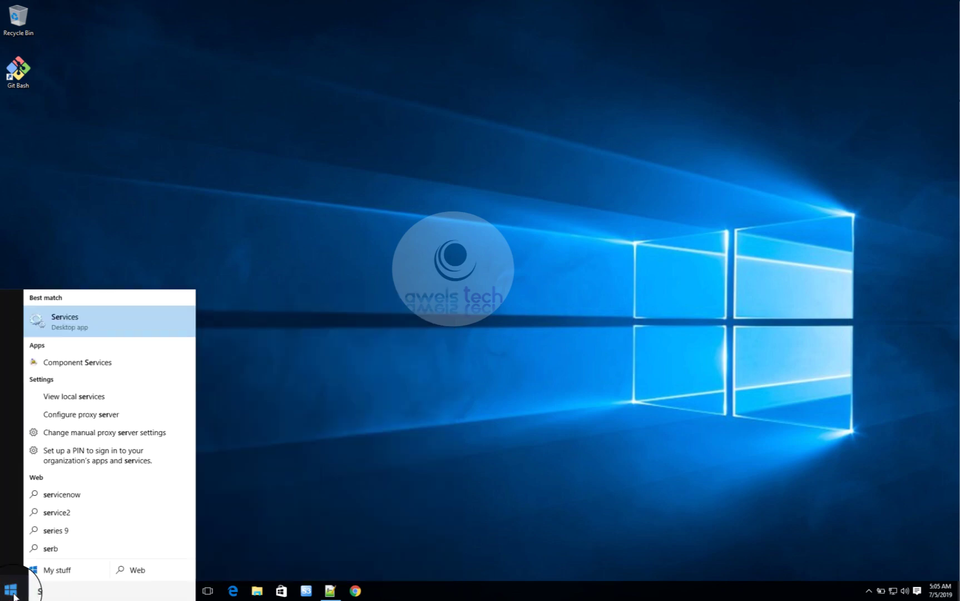
right_click(71, 318)
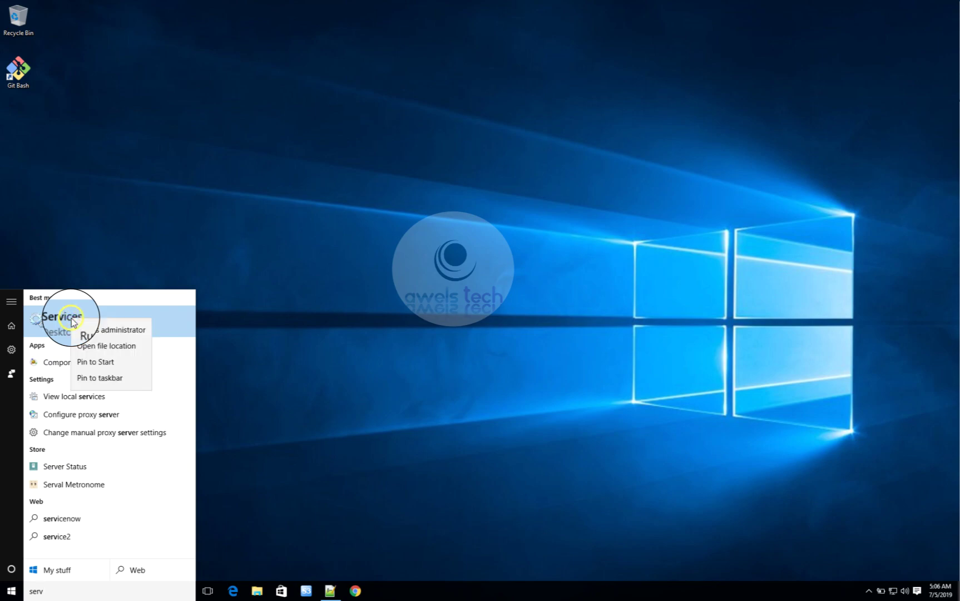
click(82, 327)
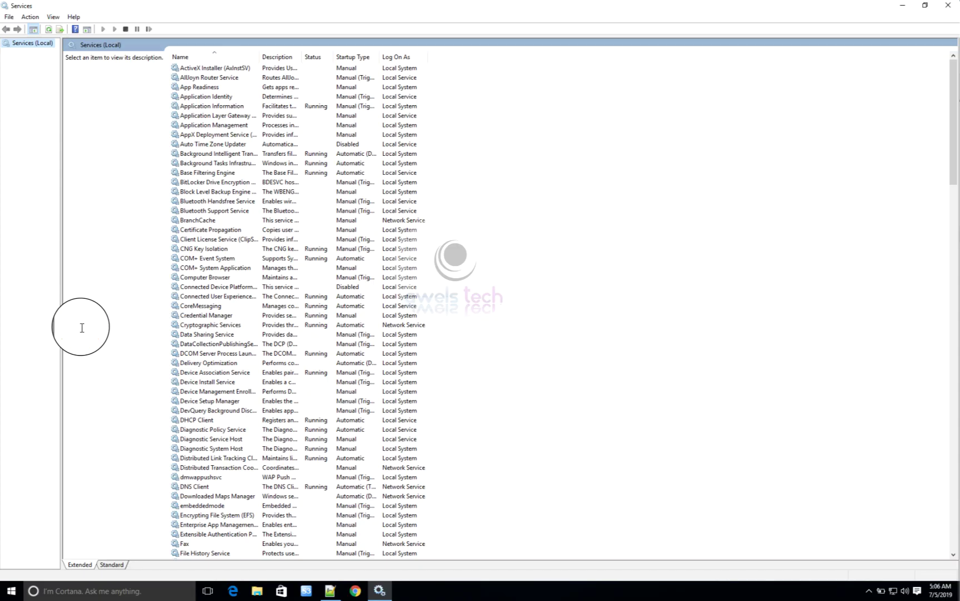
- Locate the Volume Shadow Copy service and inspect its properties, including executable path and startup type options, without changing anything
click(236, 201)
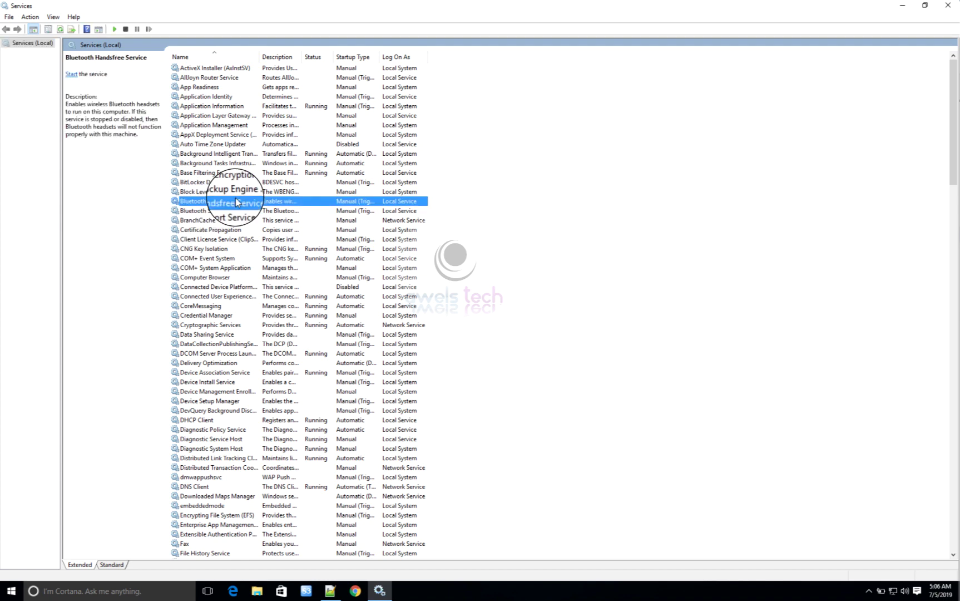
key(v)
key(o)
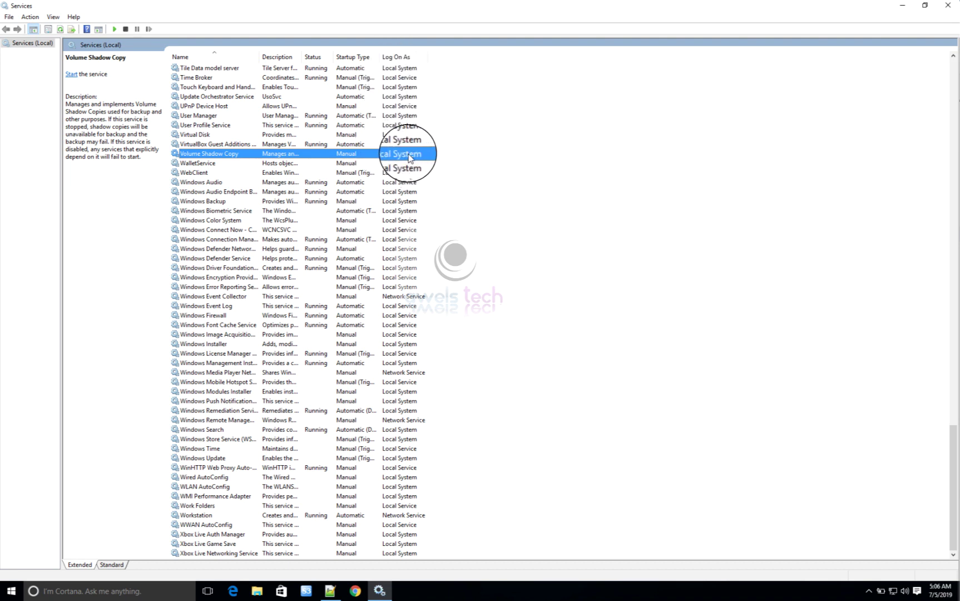
double_click(351, 157)
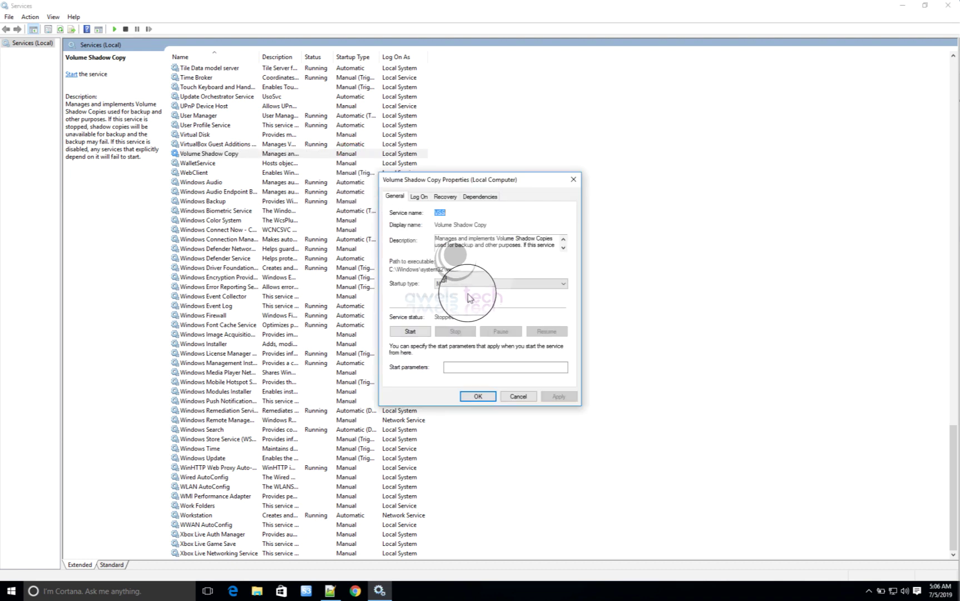
click(468, 285)
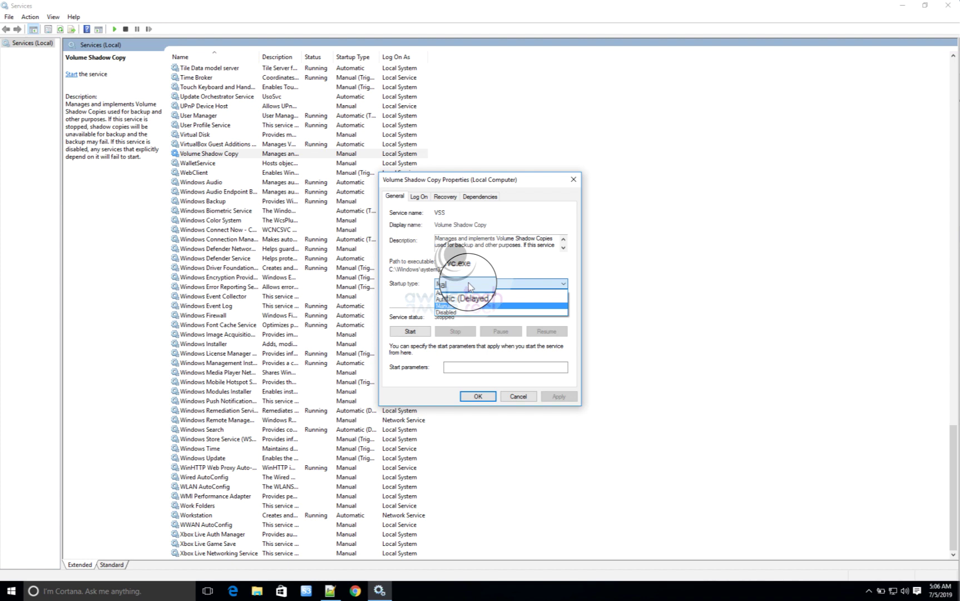
click(470, 286)
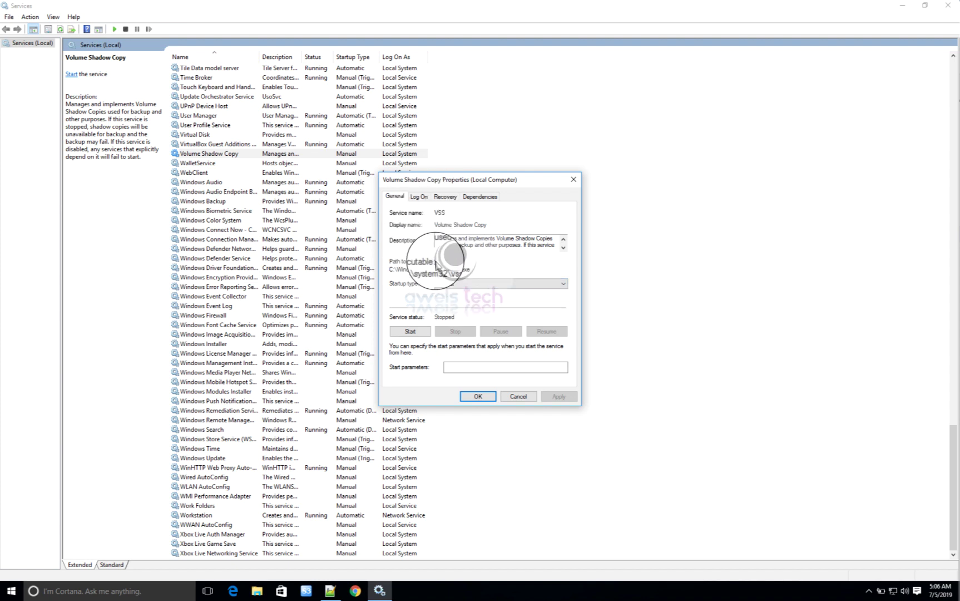
click(517, 397)
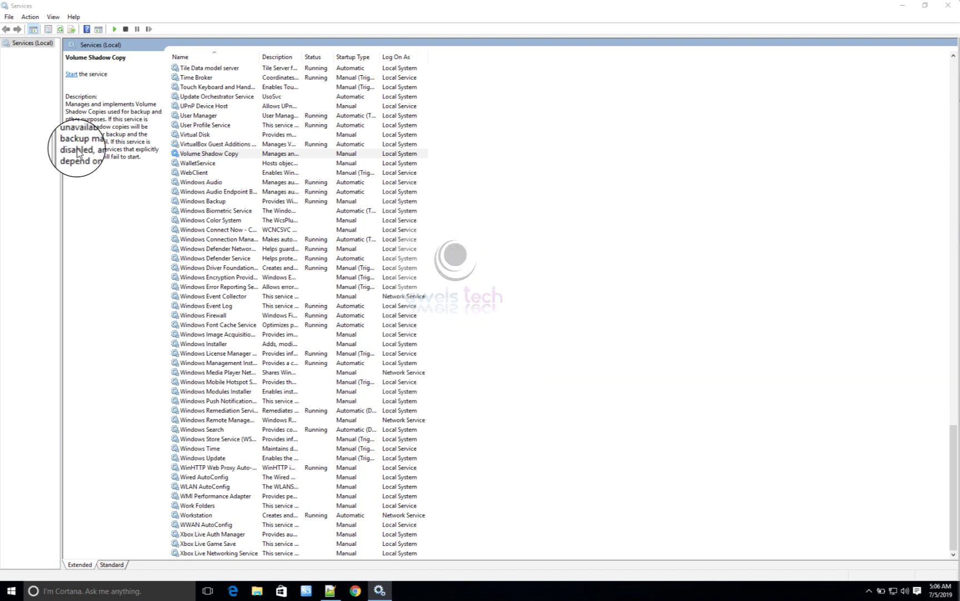
- Find the Background Intelligent Transfer Service in the service list and view its description
click(198, 154)
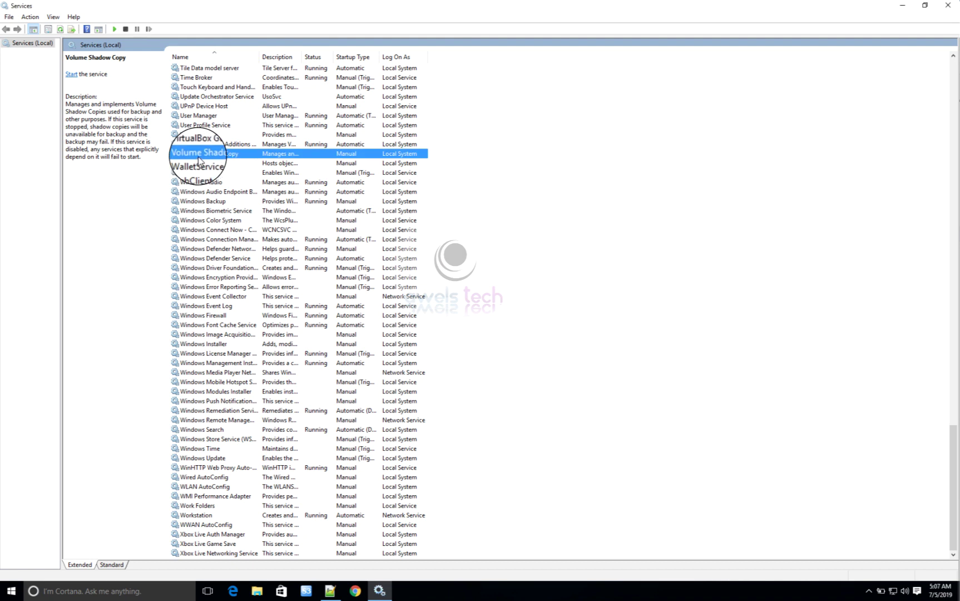
text(bi)
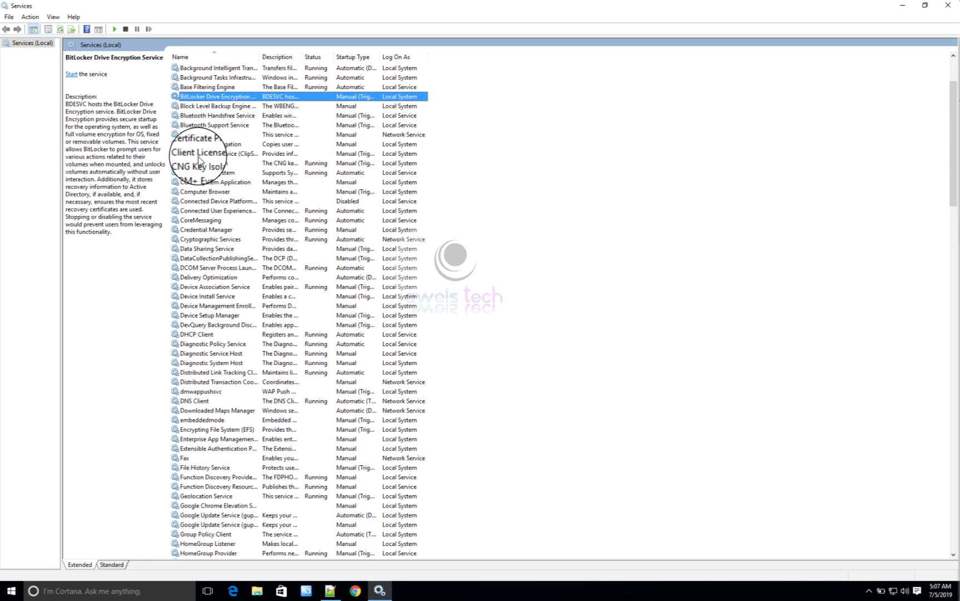
click(207, 79)
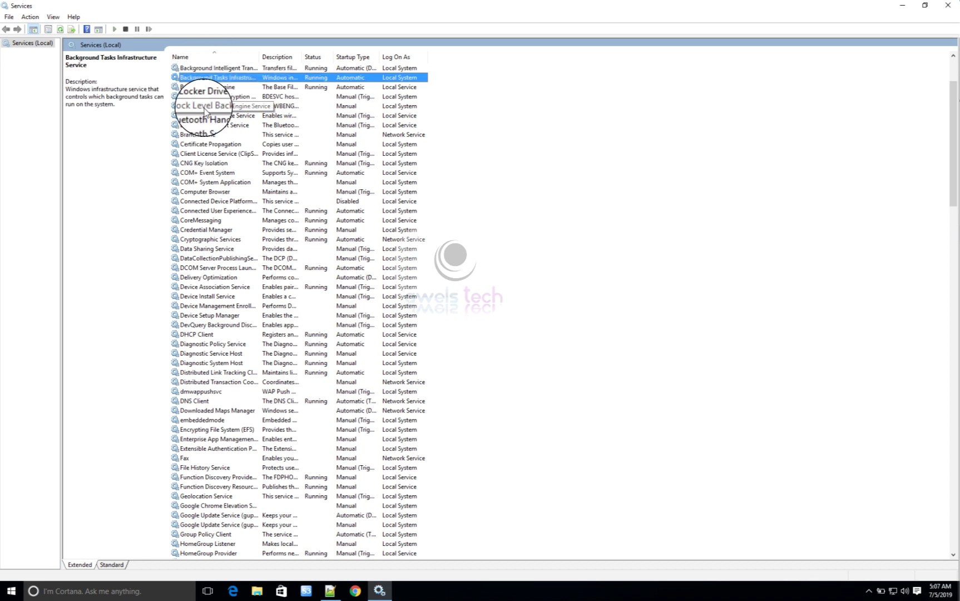
scroll(205, 110, up, 1)
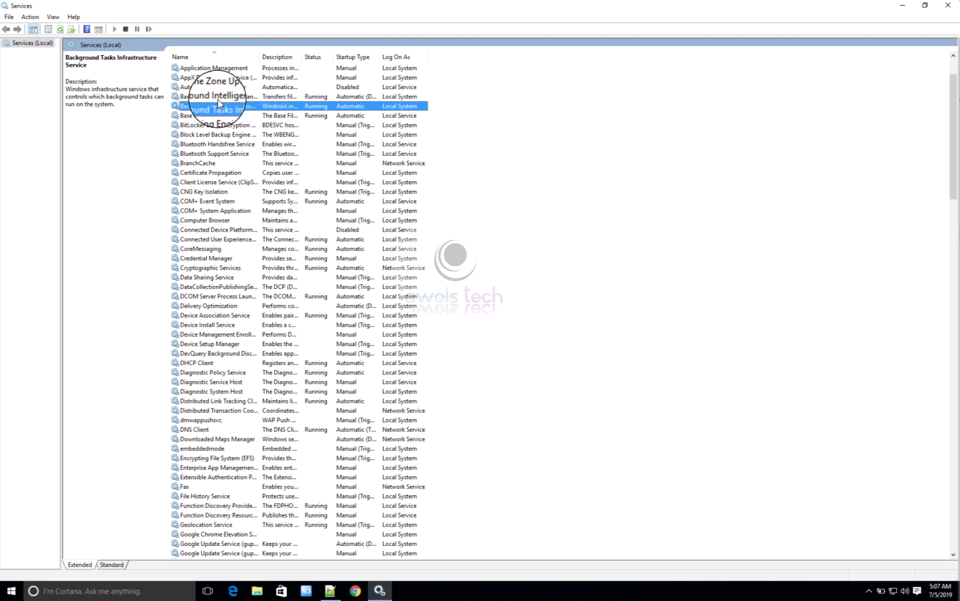
click(218, 99)
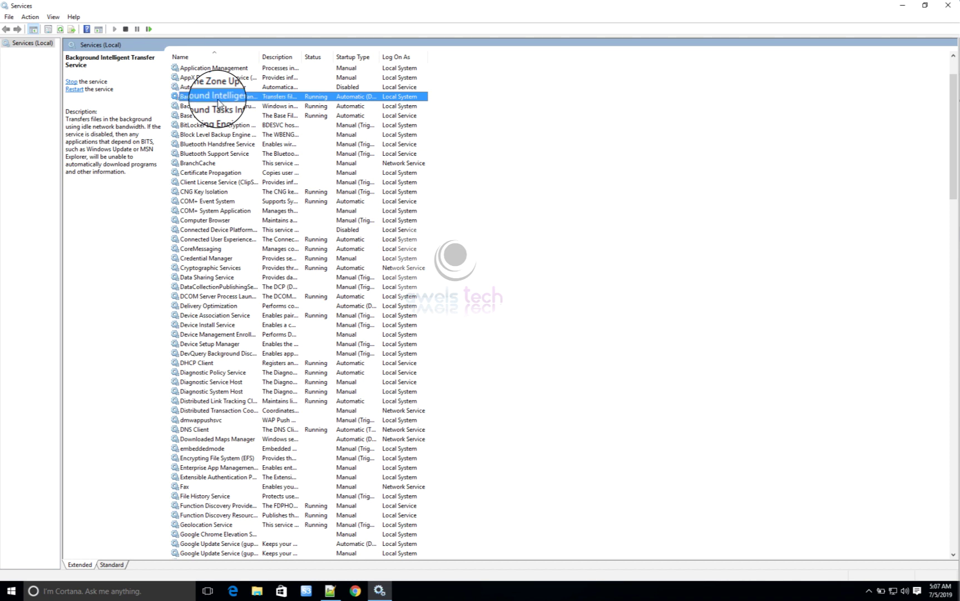
- Check the descriptions and startup types of COM+ Event System and COM+ System Application, and the Background Intelligent Transfer Service's startup type
click(204, 202)
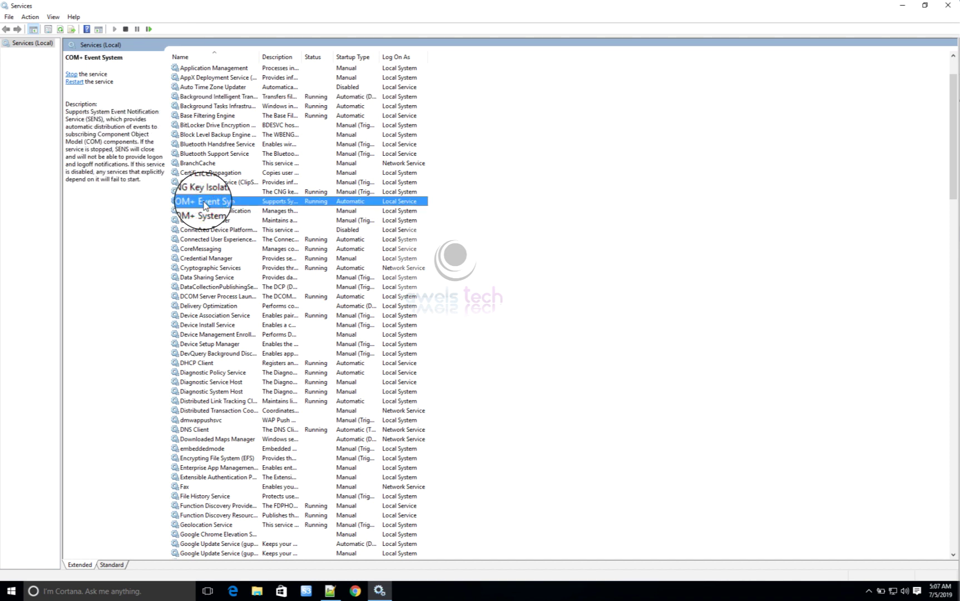
click(209, 212)
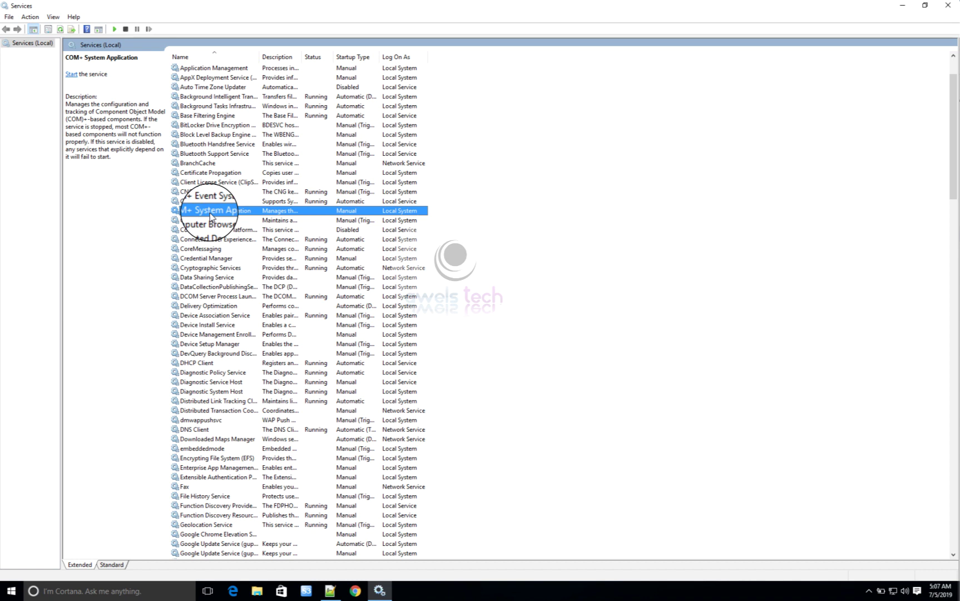
click(349, 204)
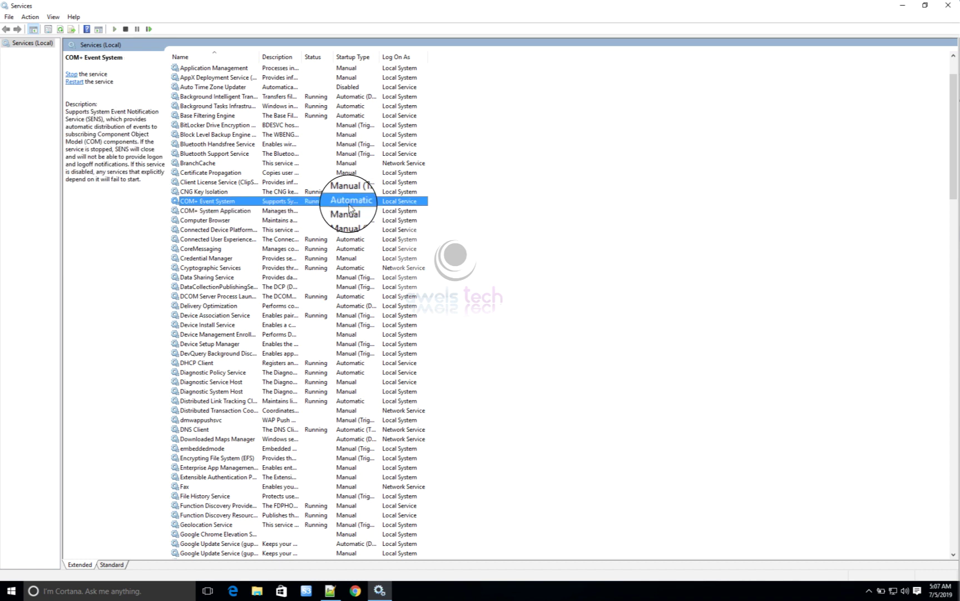
click(350, 220)
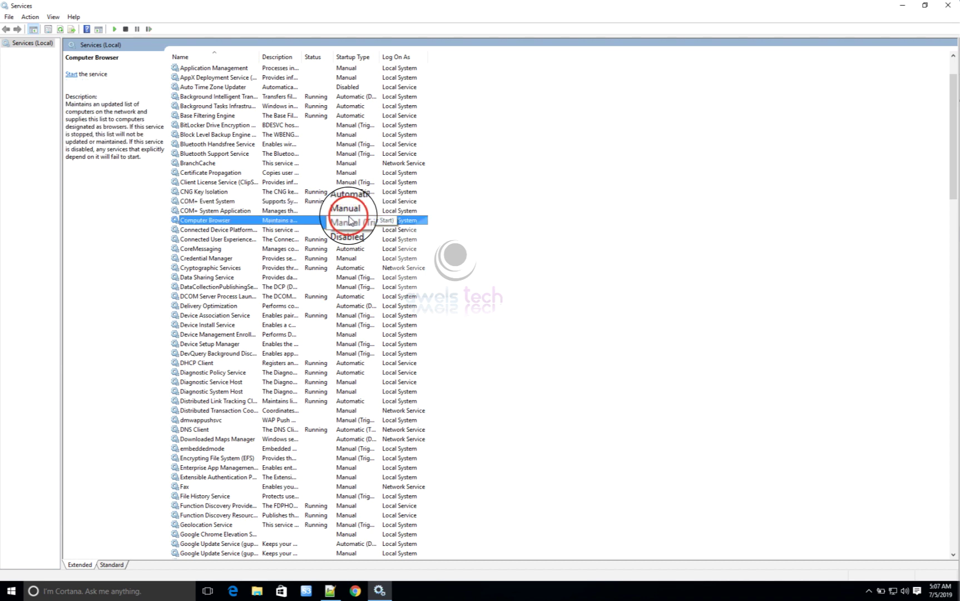
click(347, 210)
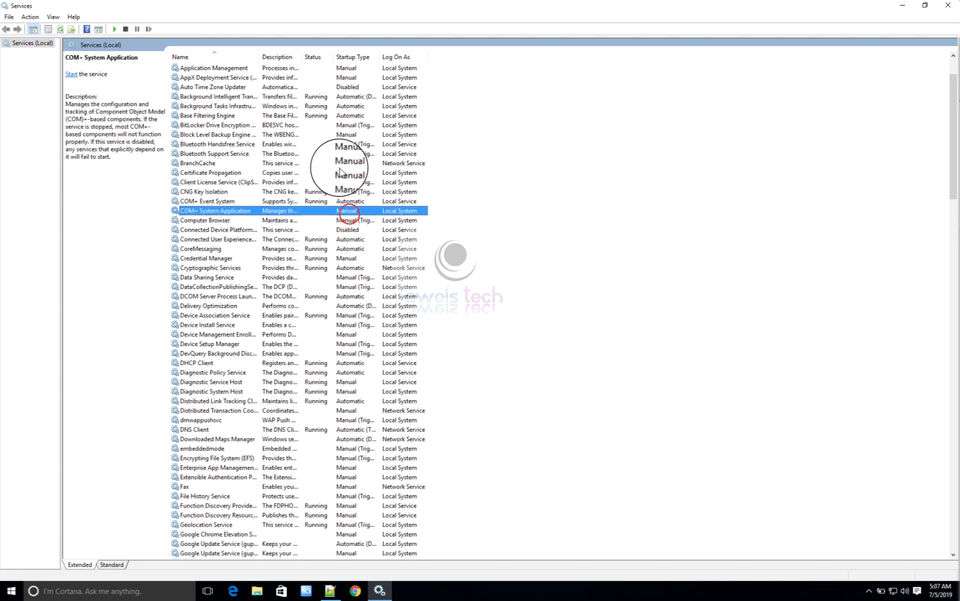
click(354, 97)
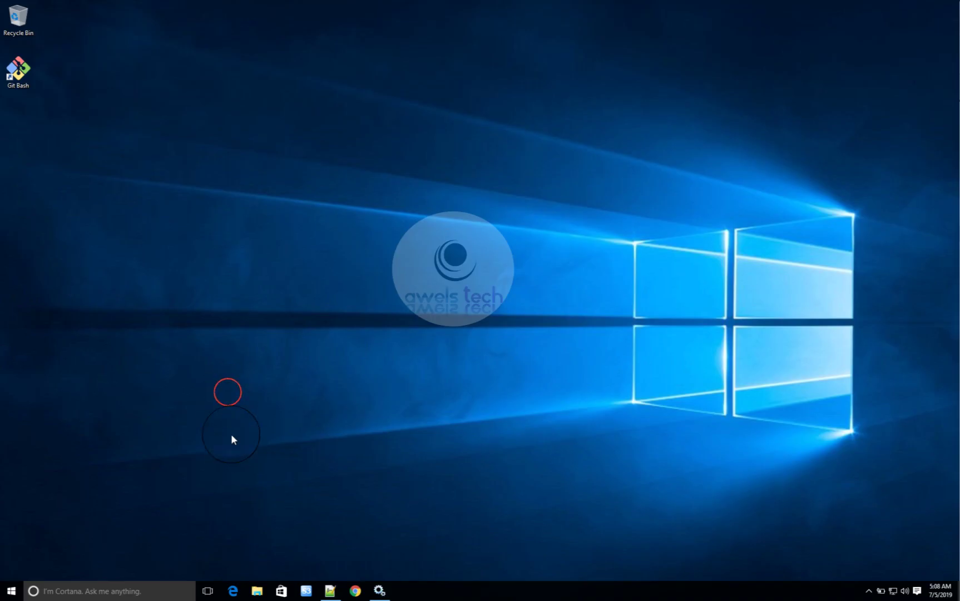
- Open the C:\Windows\System32 folder in File Explorer
click(257, 591)
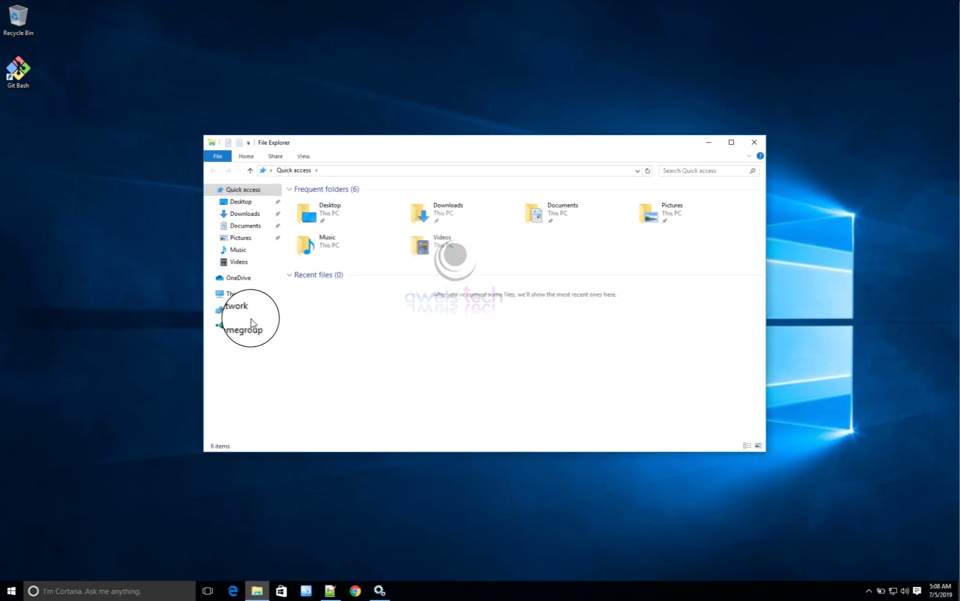
click(236, 294)
double_click(326, 284)
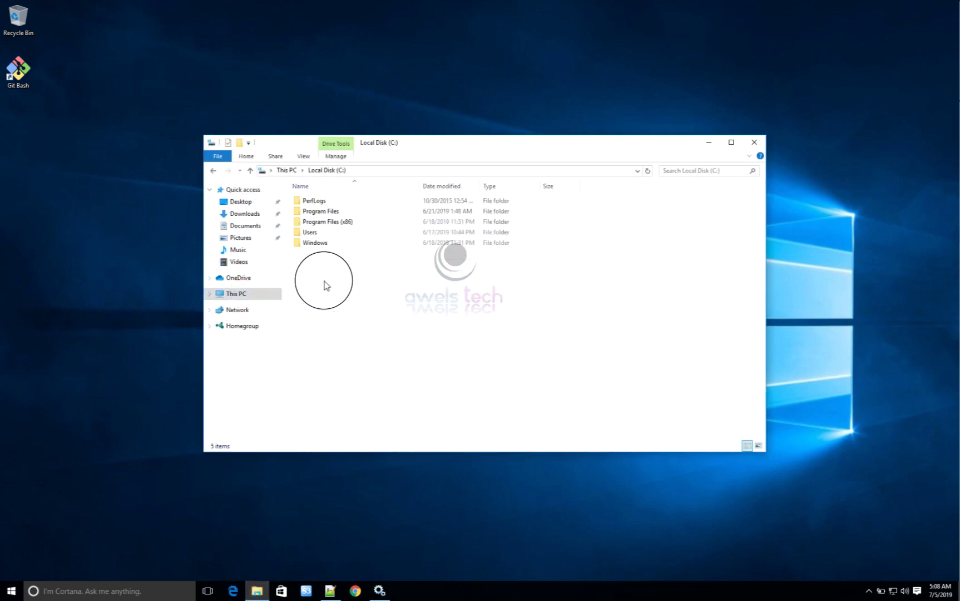
double_click(313, 243)
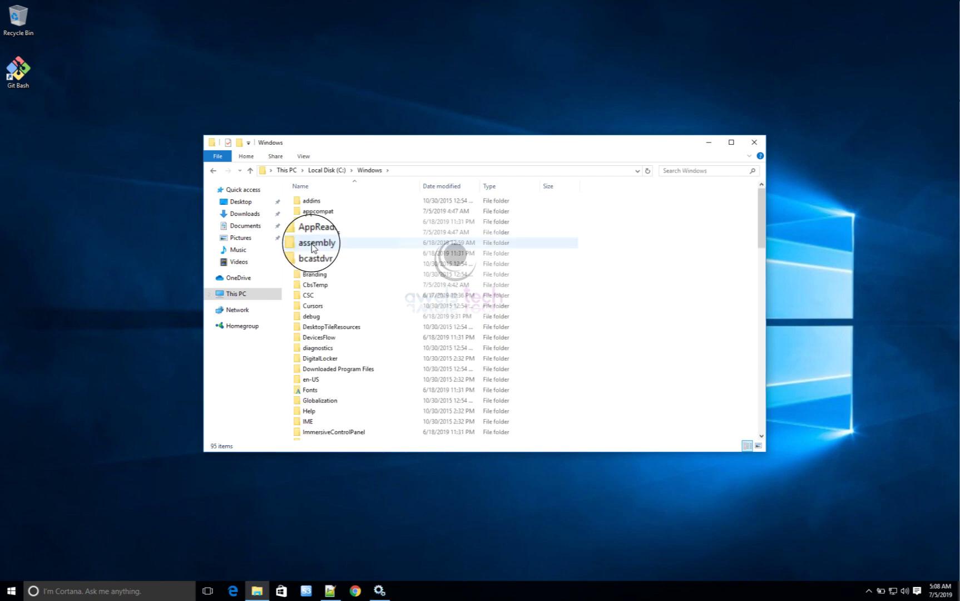
click(317, 349)
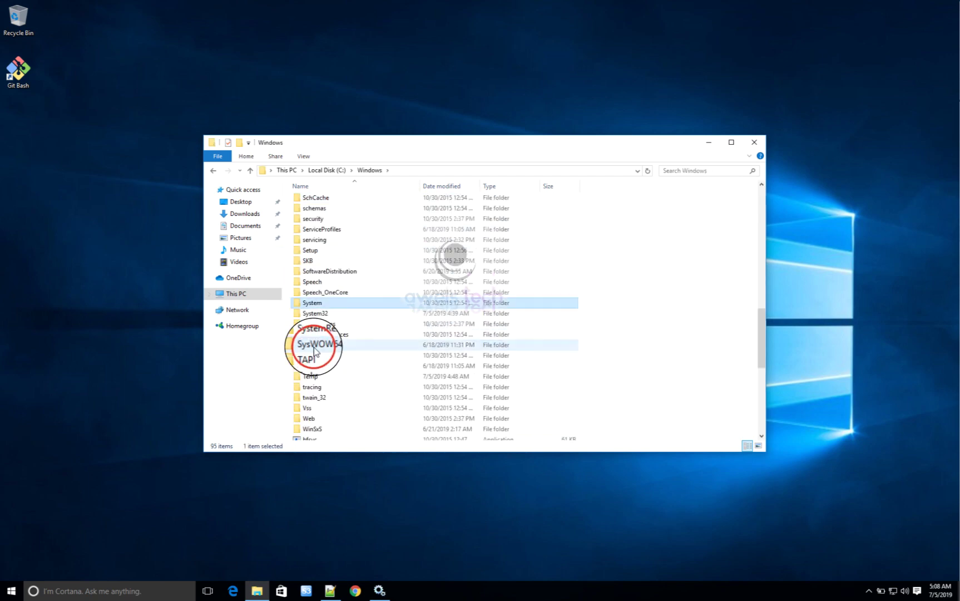
text(sys)
double_click(315, 314)
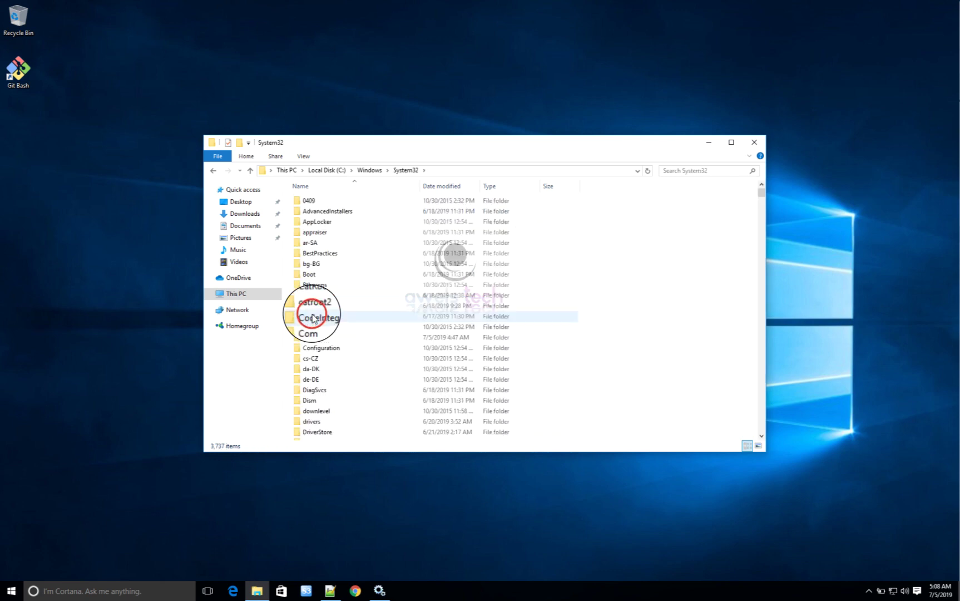
- Jump to the files starting with "vss" in the System32 folder and maximize the window
click(316, 318)
text(vss)
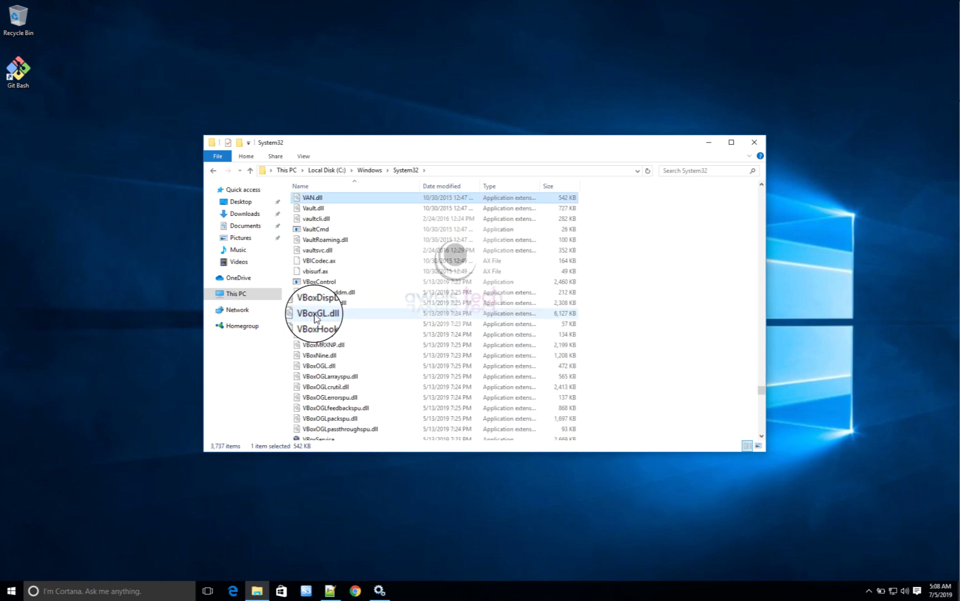
double_click(452, 146)
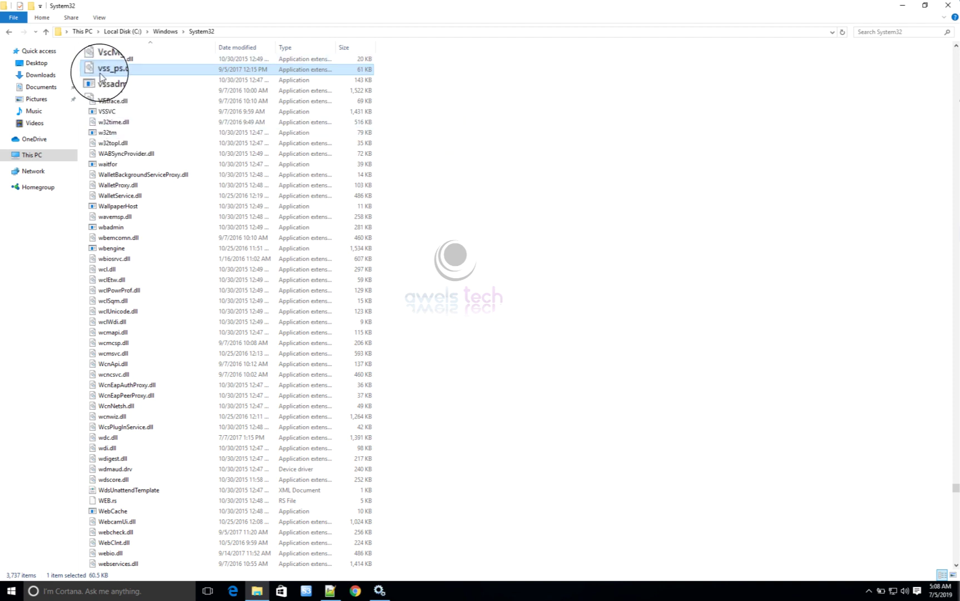
mouse_move(117, 75)
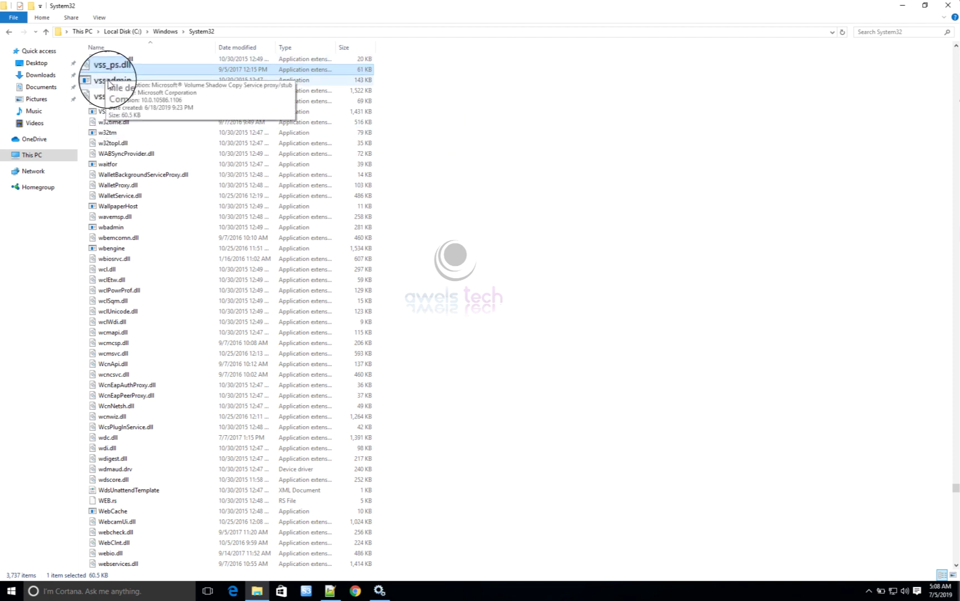
- Highlight the Volume Shadow Copy files vssadmin, vssapi.dll, vsstrace.dll, VSSVC and vss_ps.dll one by one
click(109, 83)
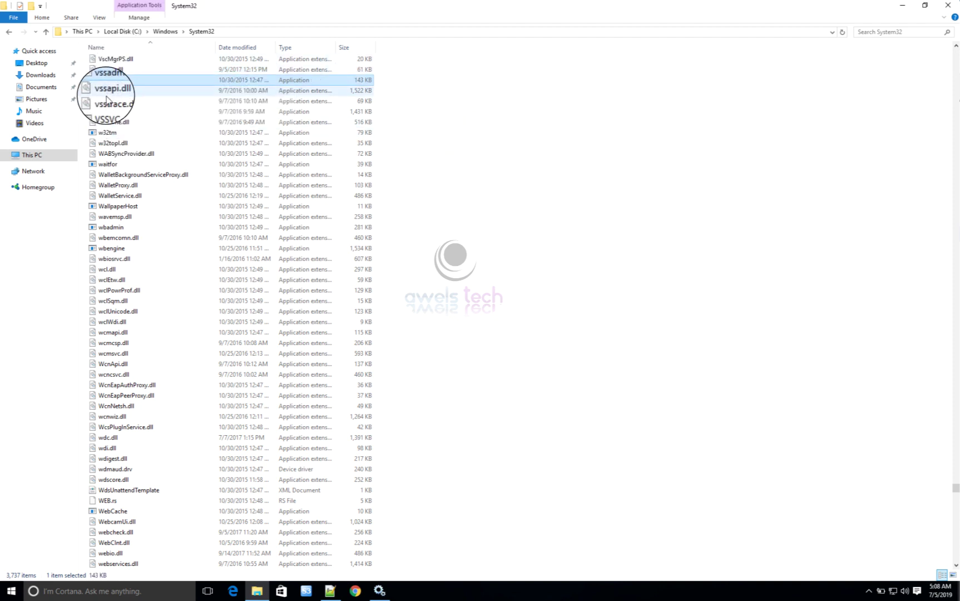
click(107, 92)
click(108, 102)
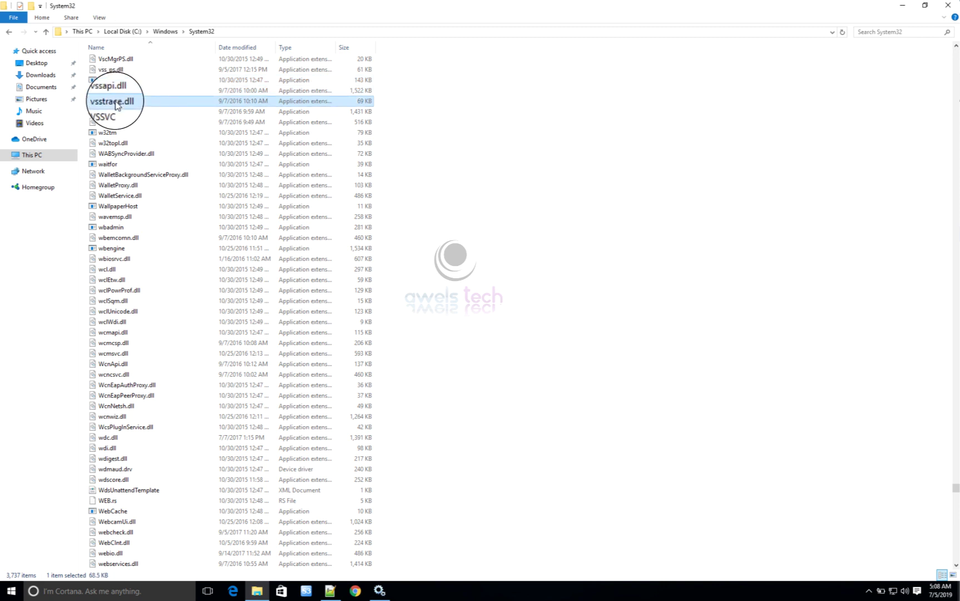
click(113, 113)
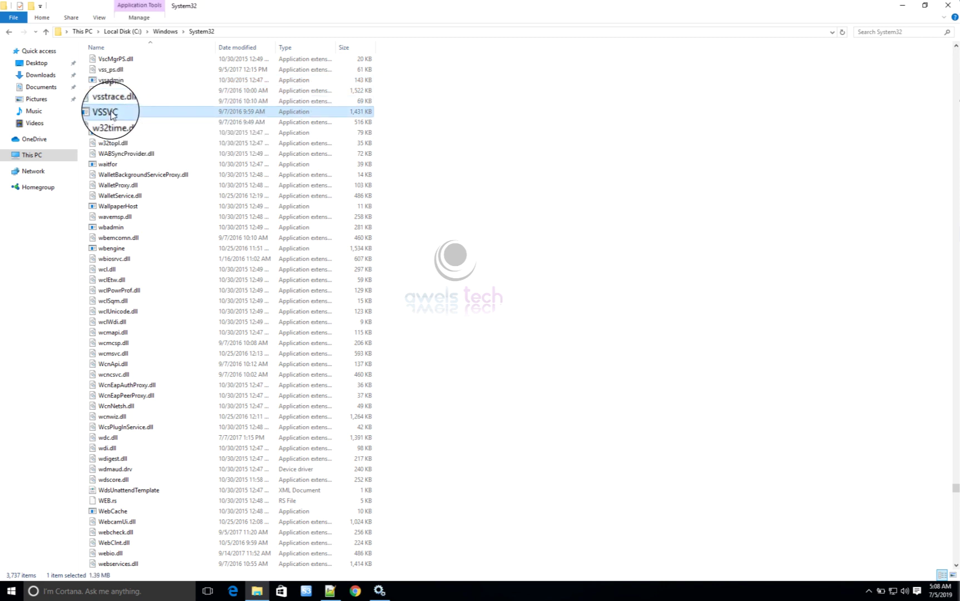
click(116, 101)
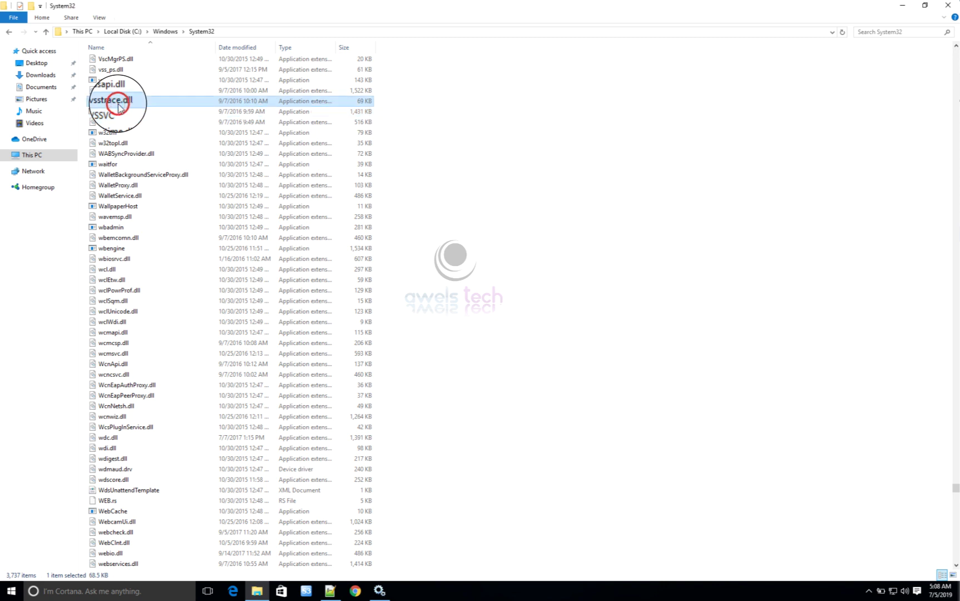
click(116, 91)
click(119, 81)
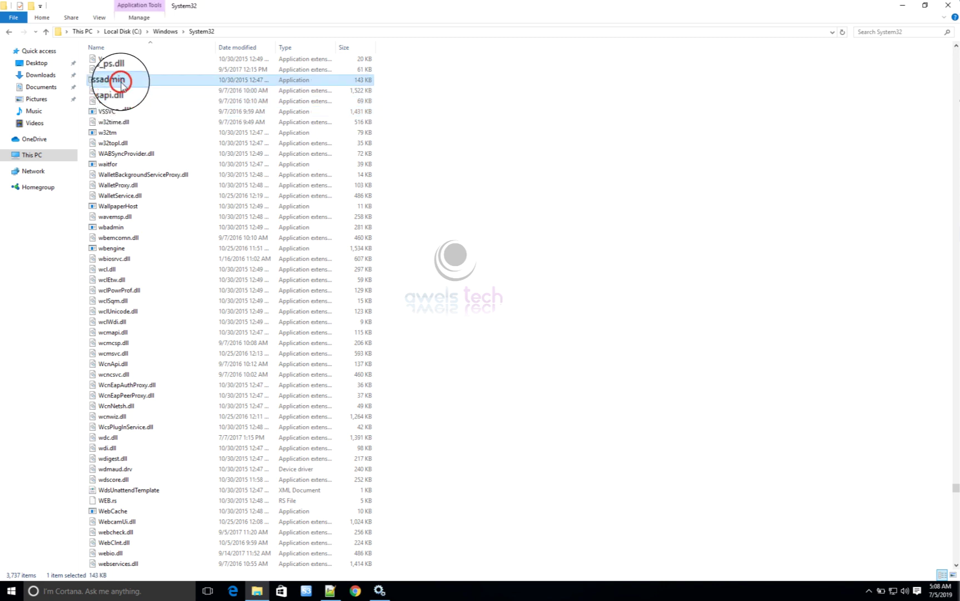
click(117, 70)
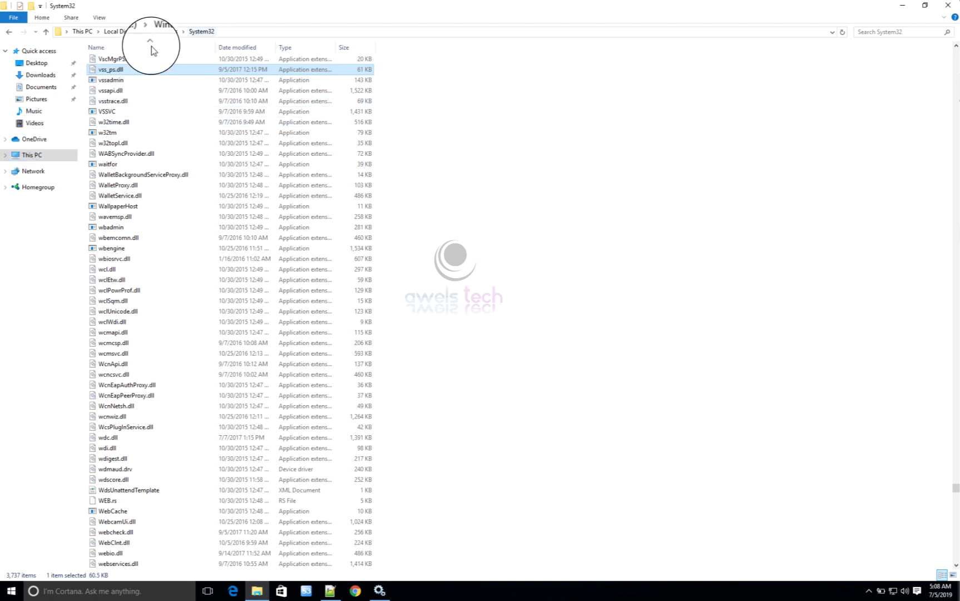
- Go up to the C:\Windows folder and look through its subfolders and files
click(169, 33)
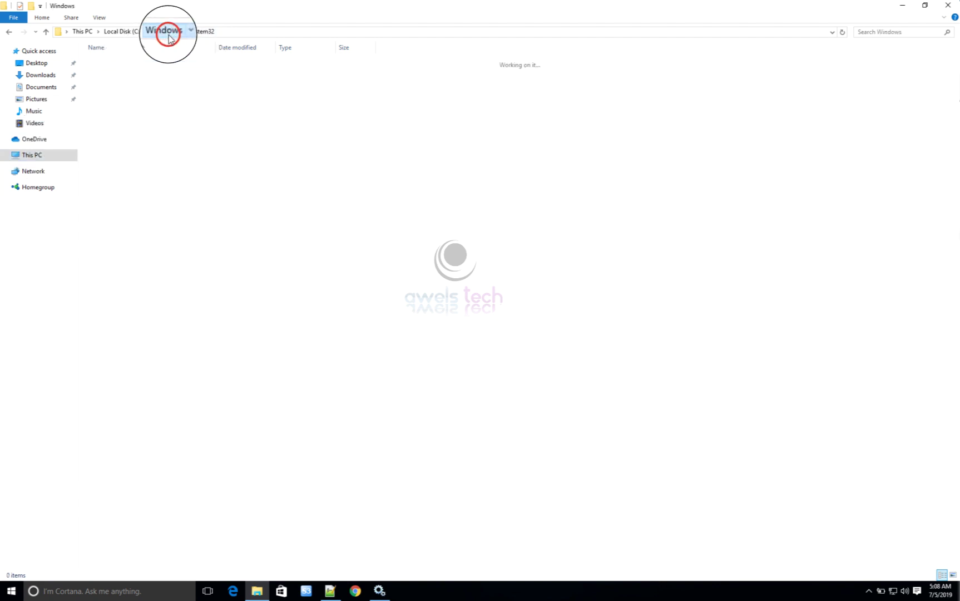
click(118, 259)
scroll(119, 261, down, 11)
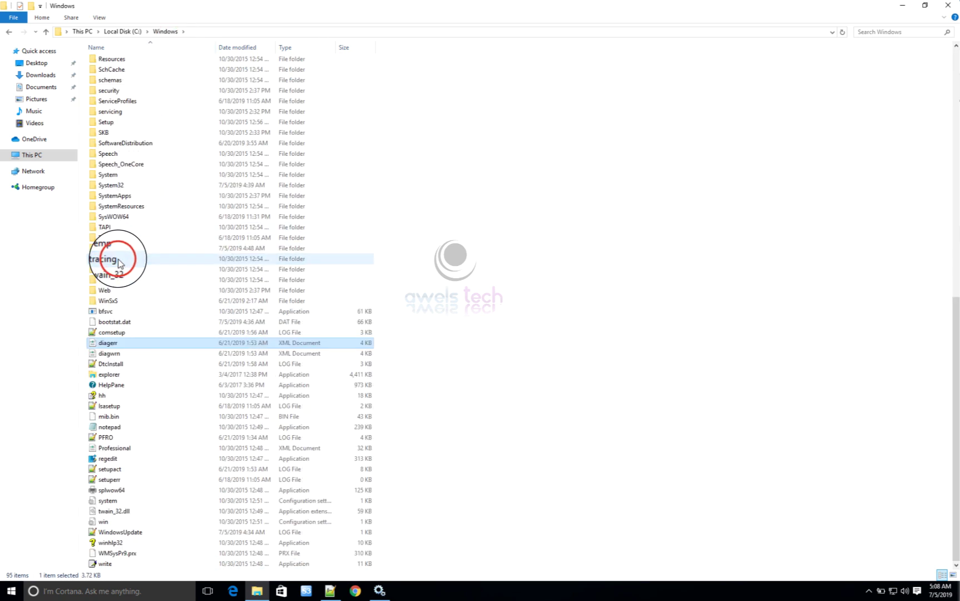
click(99, 218)
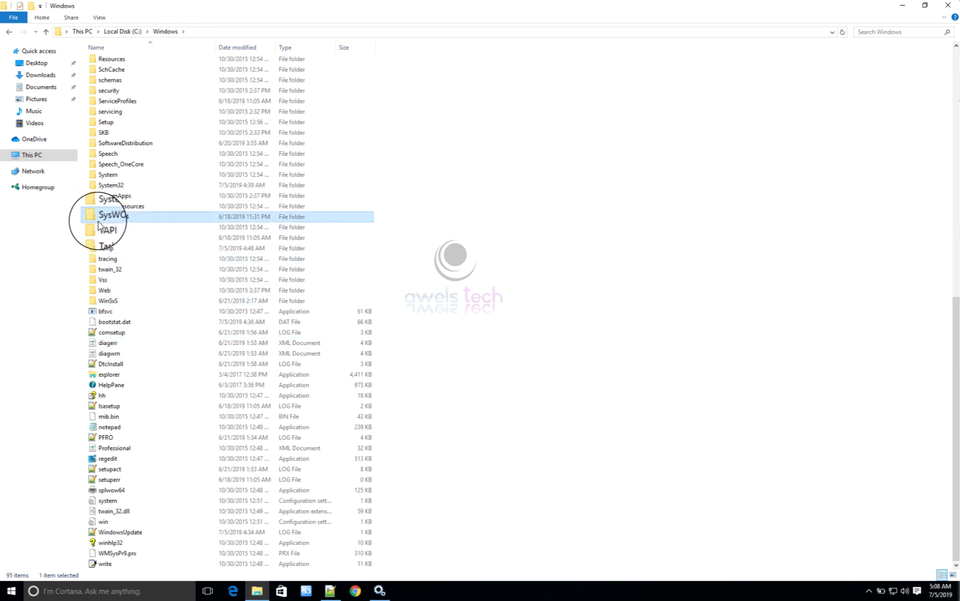
text(diagerr)
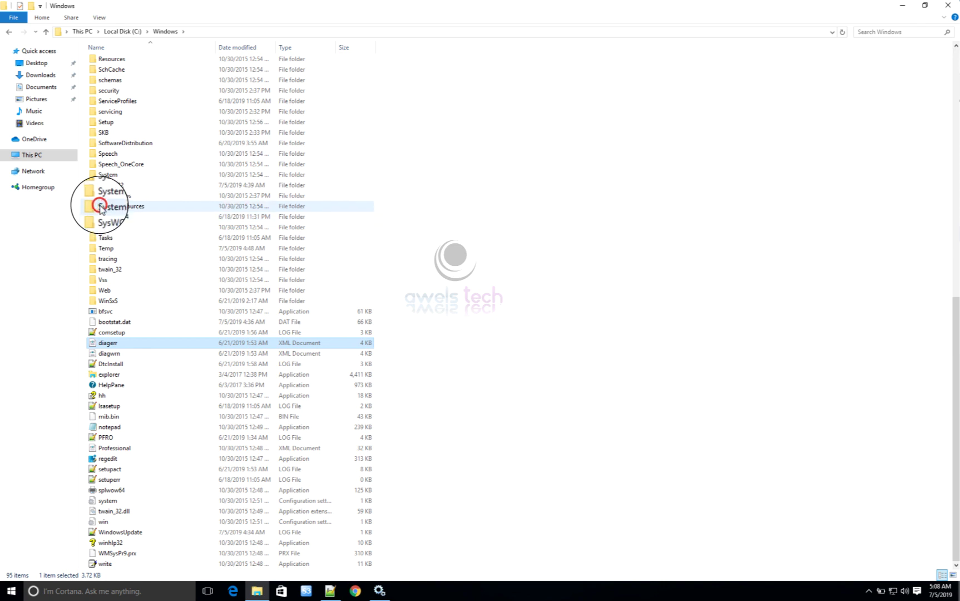
scroll(100, 215, up, 15)
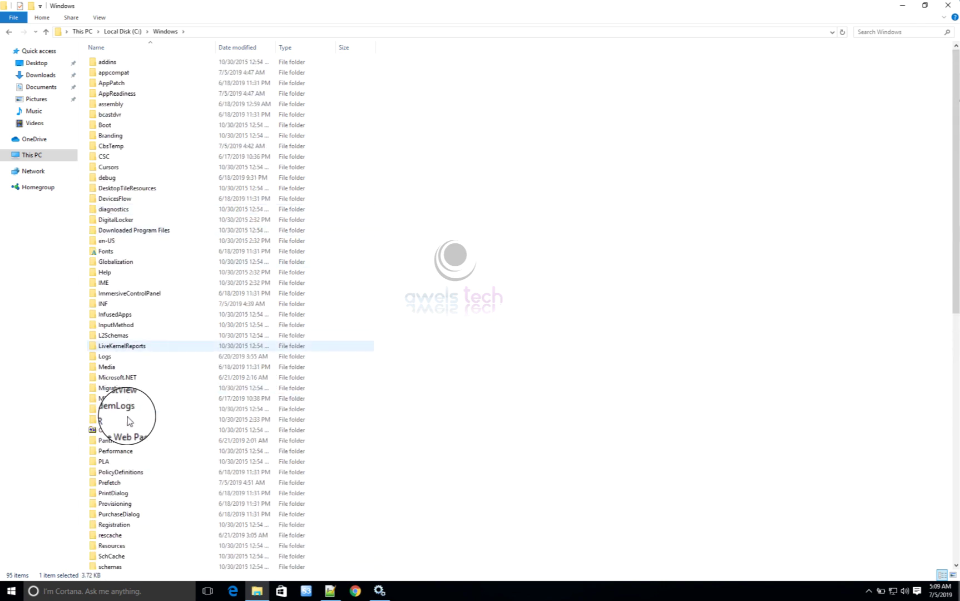
right_click(86, 92)
click(123, 315)
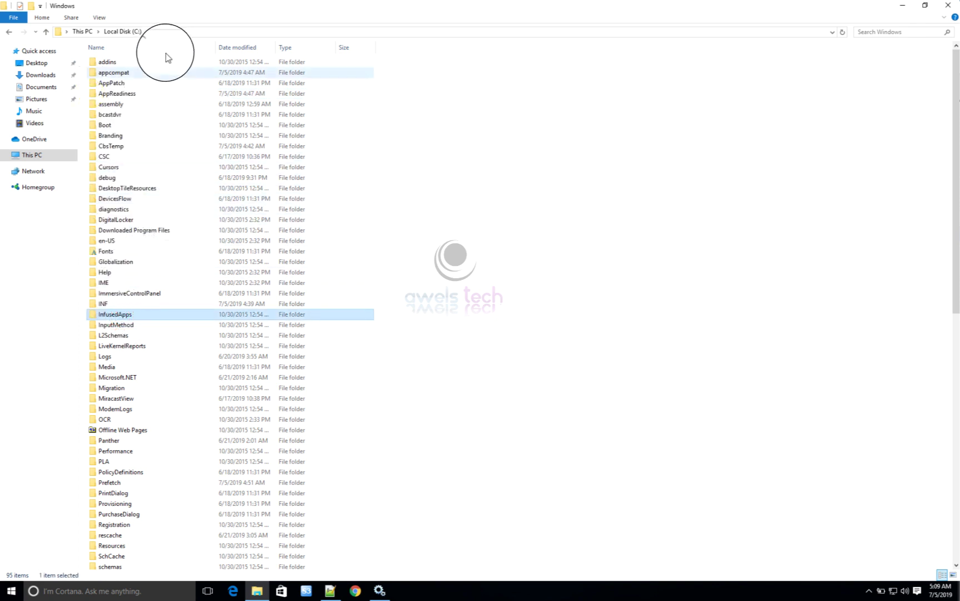
- Find and open the System32 folder inside Windows, and open its drivers subfolder
text(sys)
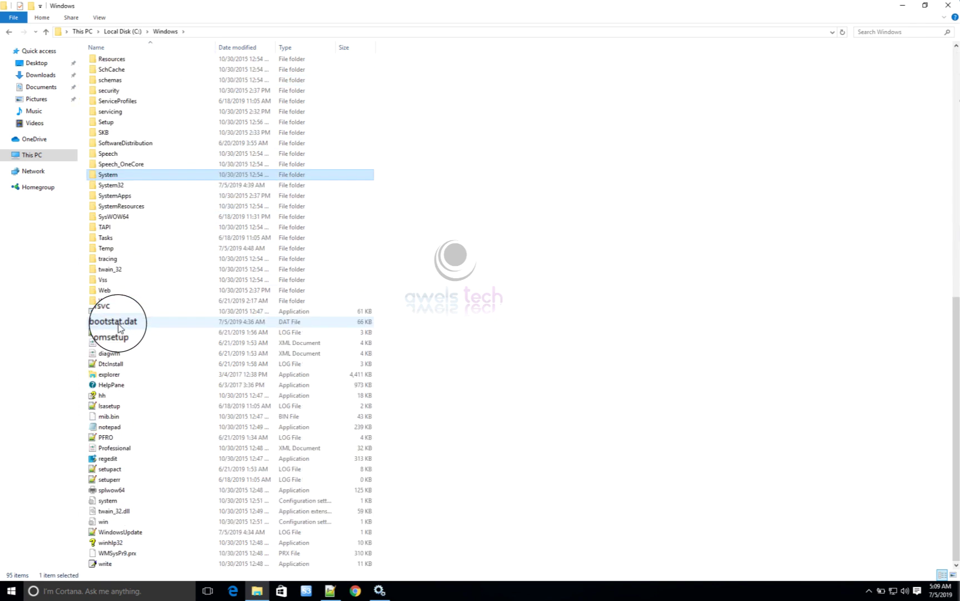
double_click(118, 185)
click(117, 169)
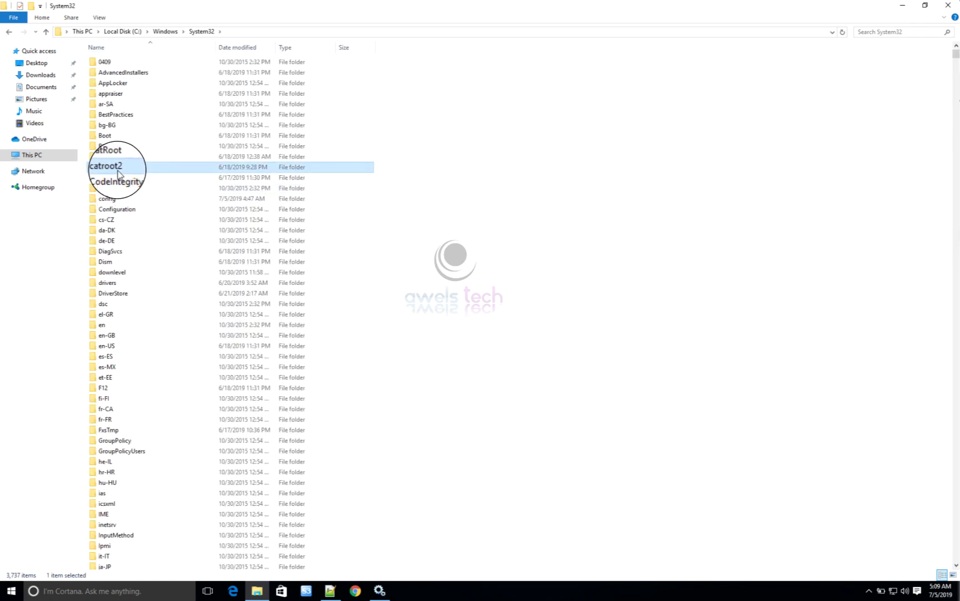
text(dr)
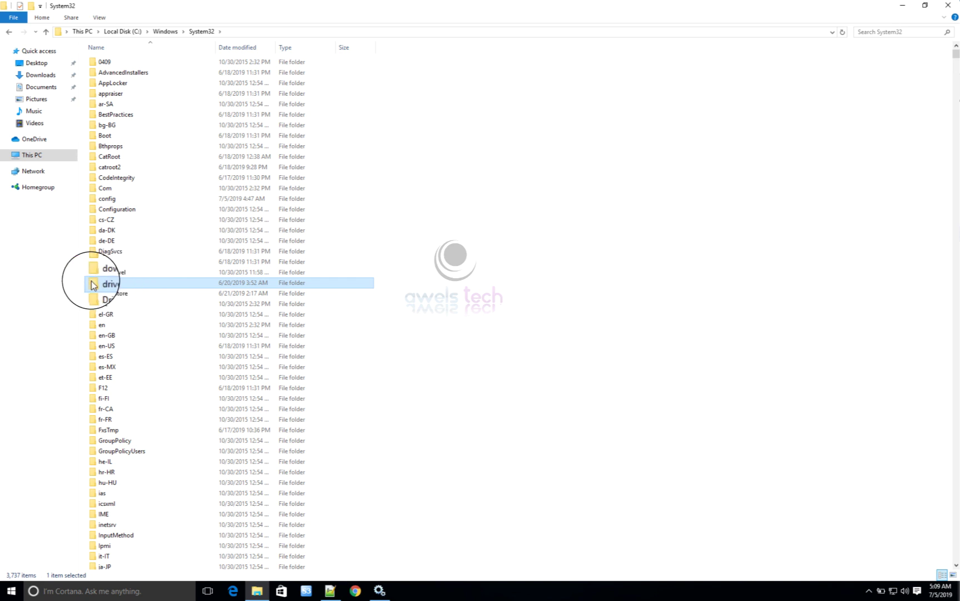
double_click(91, 283)
- Find the drivers starting with "vol" and highlight volsnap.sys, volmgrx.sys and volmgr.sys
click(153, 291)
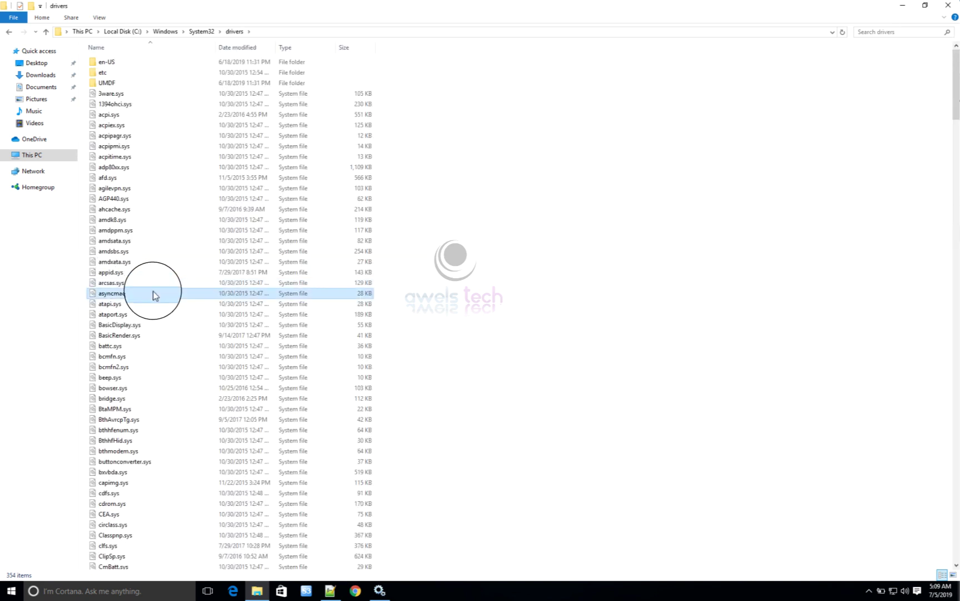
text(vol)
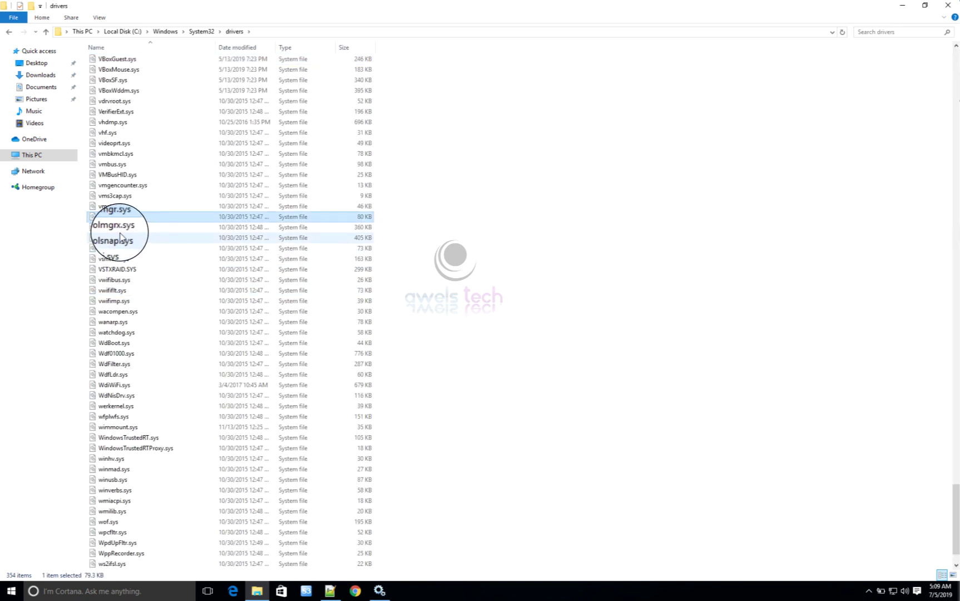
click(116, 239)
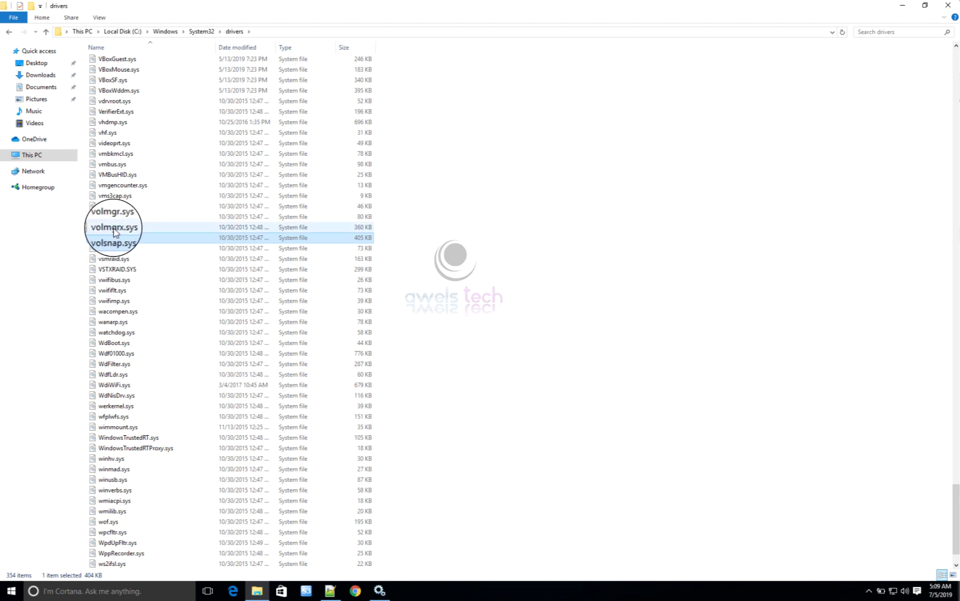
click(114, 229)
click(113, 218)
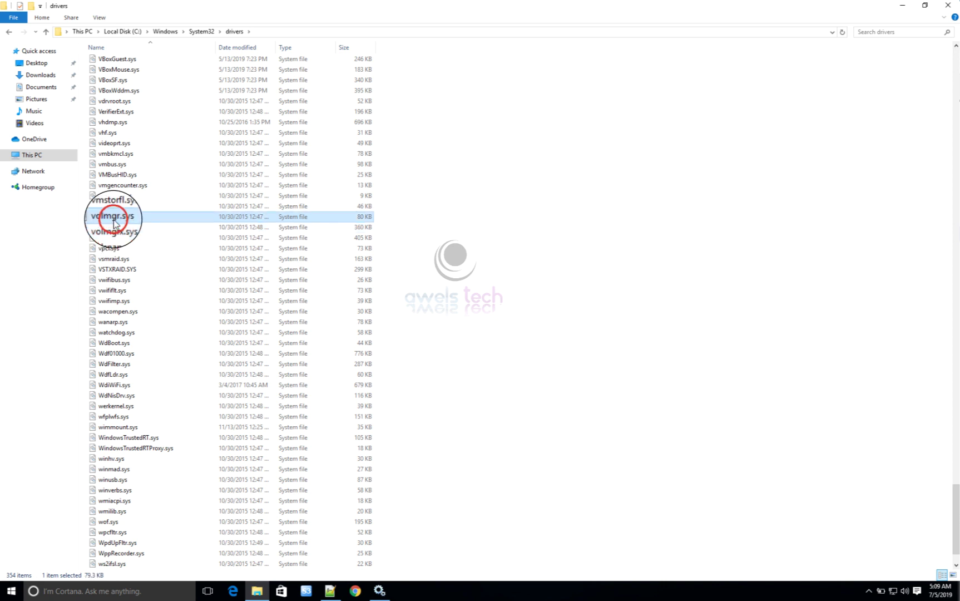
click(112, 230)
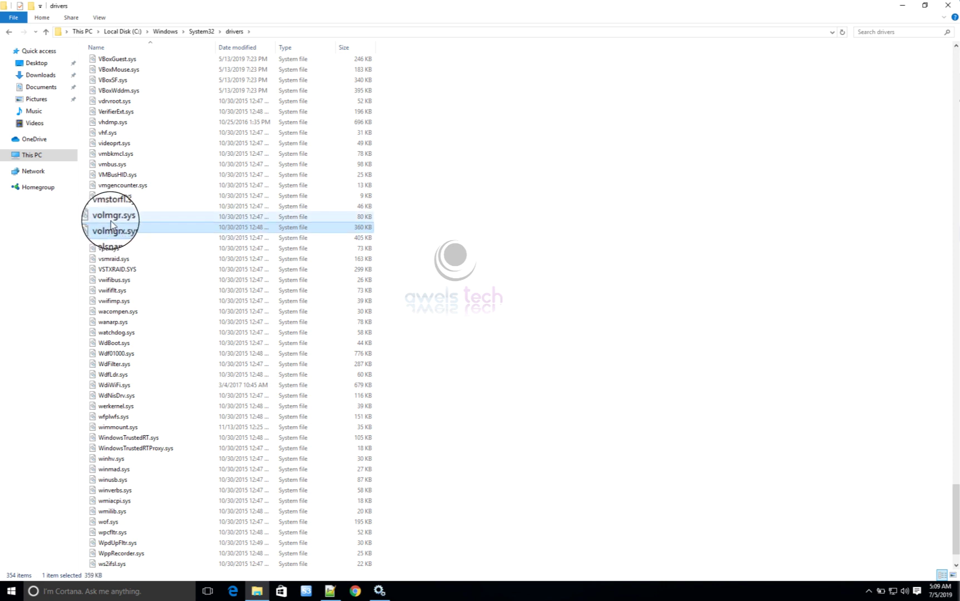
click(111, 220)
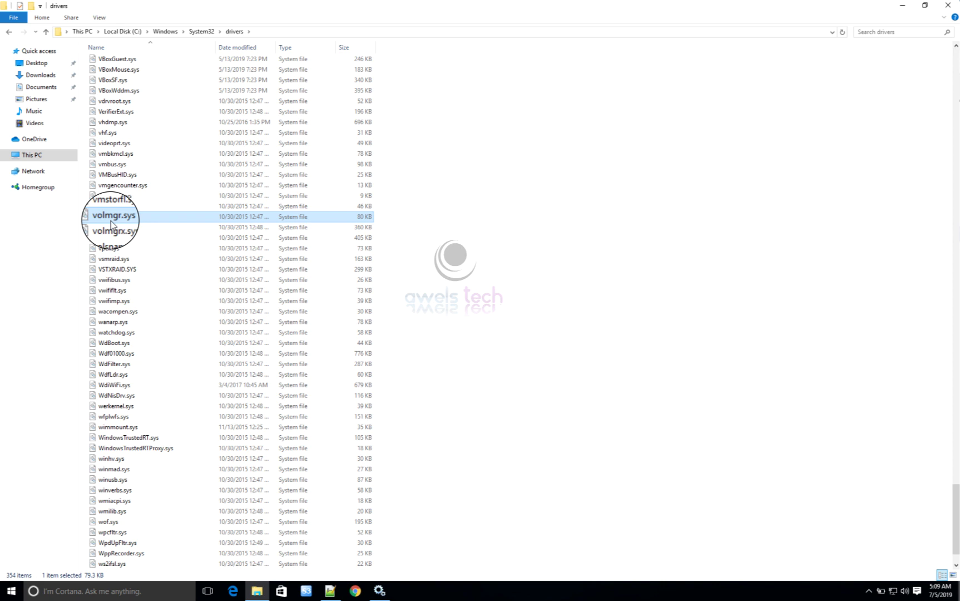
click(119, 229)
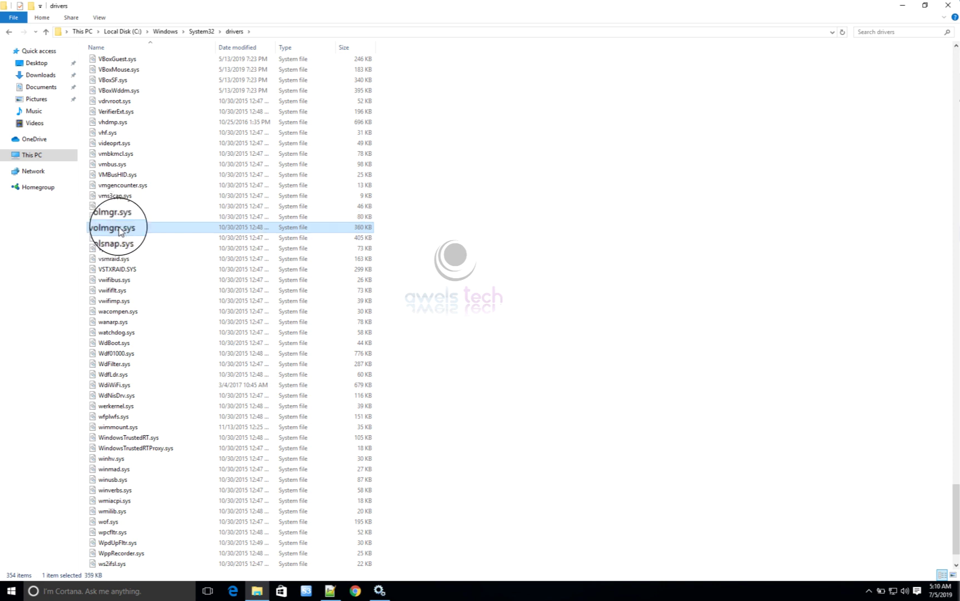
- Inspect the detailed file properties of volsnap.sys, including its description and file version, and close them without changes
click(113, 238)
right_click(113, 239)
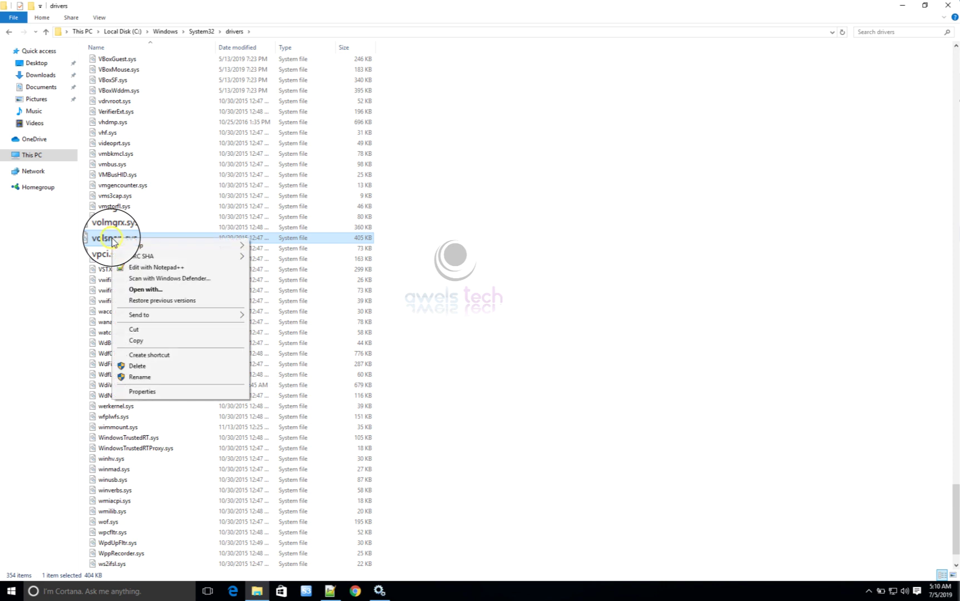
click(163, 392)
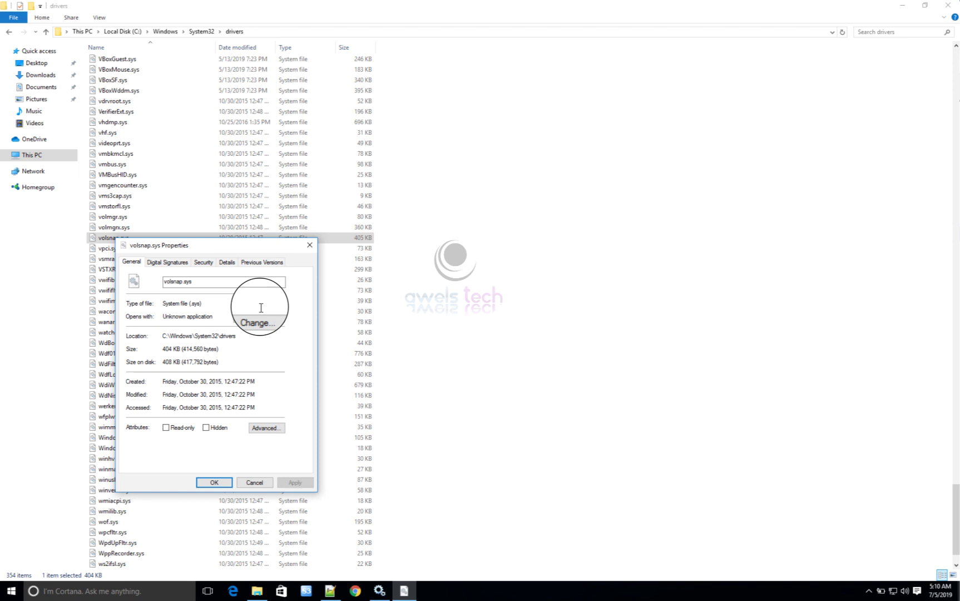
click(227, 262)
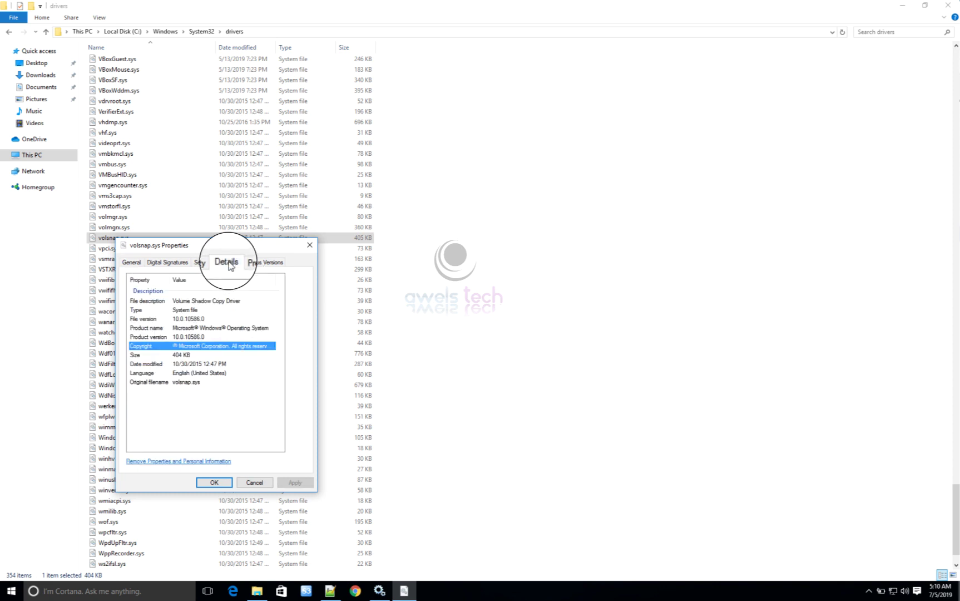
click(197, 319)
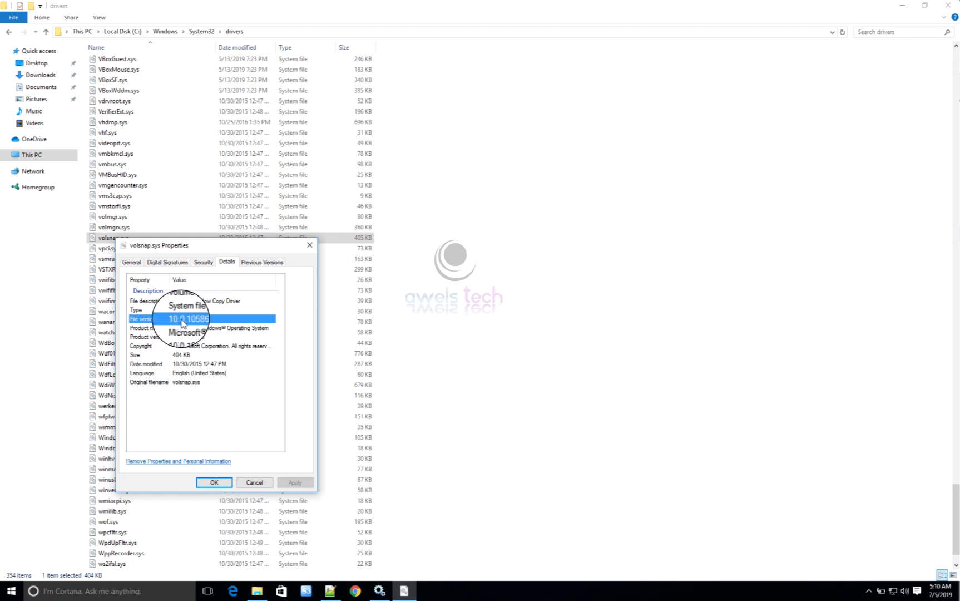
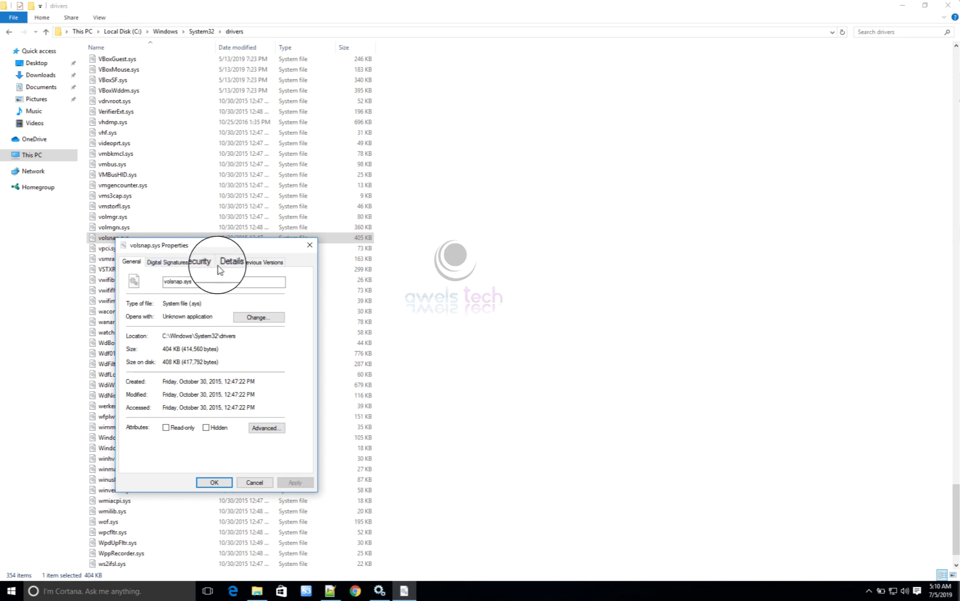
click(232, 265)
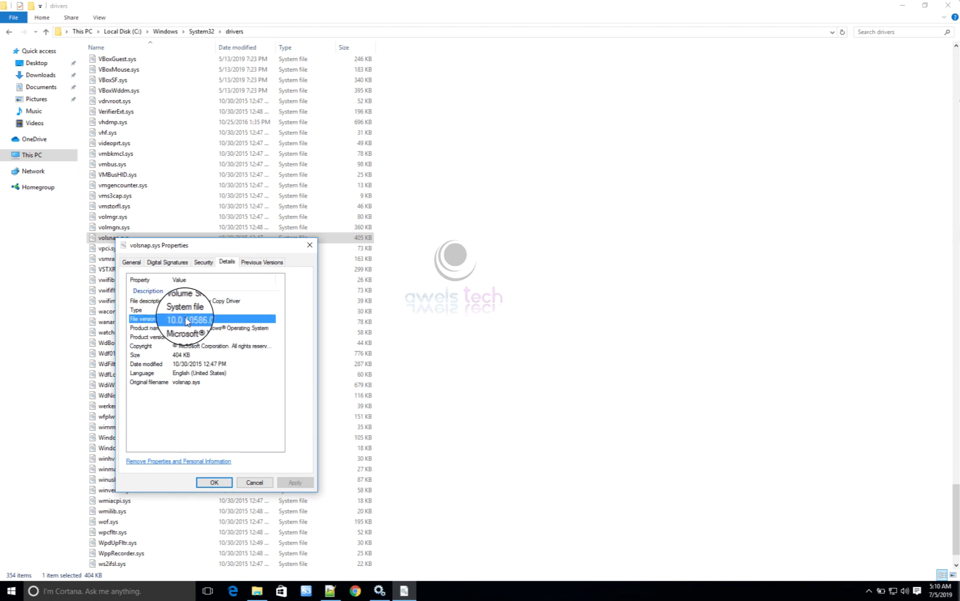
click(254, 482)
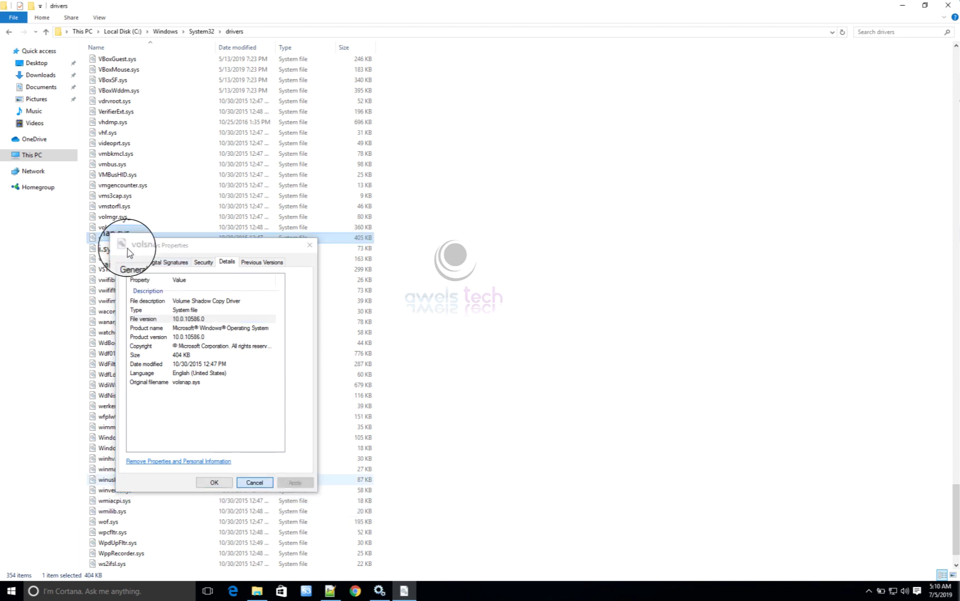
- Cancel the accidental rename of volsnap.sys and go back from the drivers folder to C:\Windows
click(121, 240)
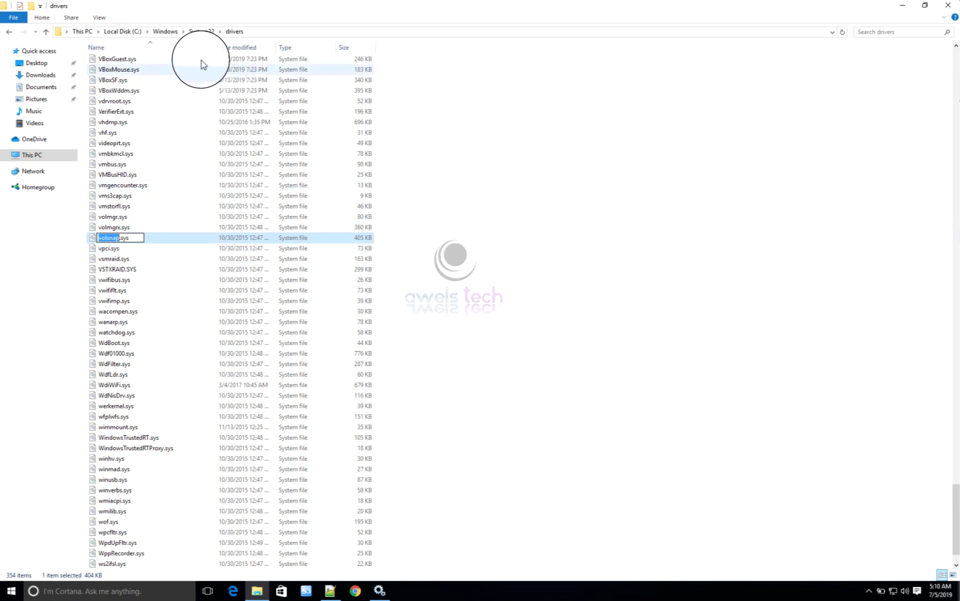
key(Escape)
click(10, 32)
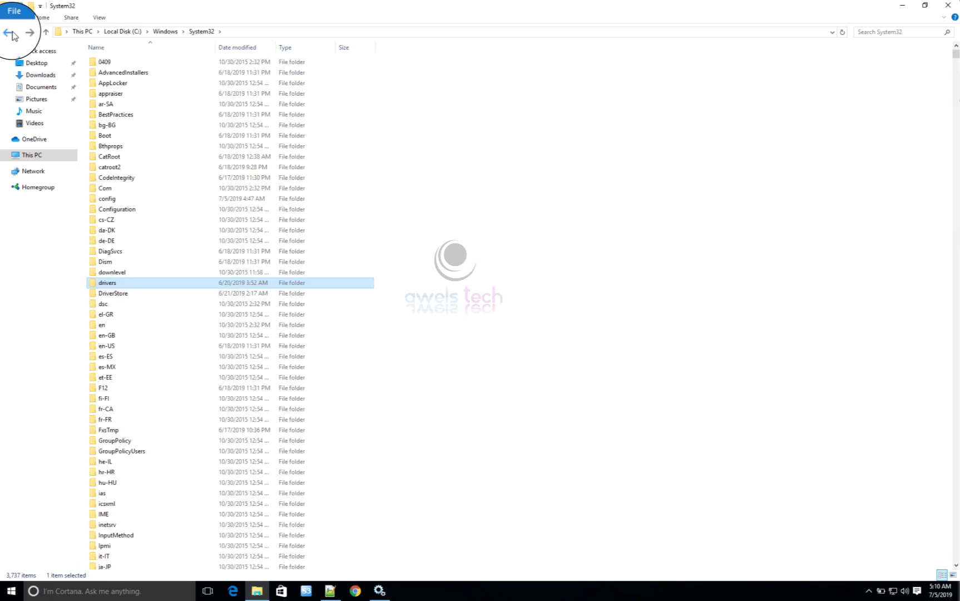
click(12, 35)
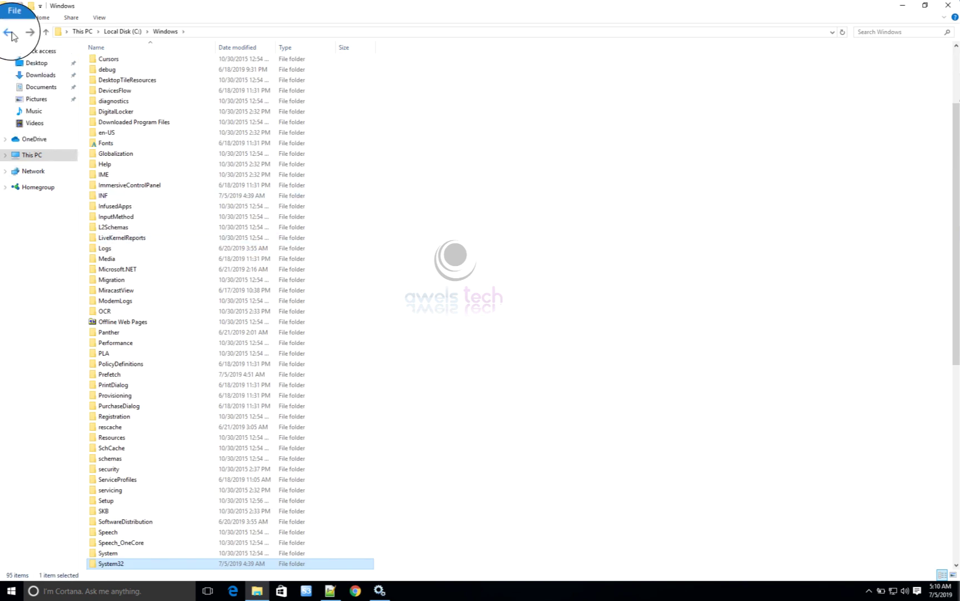
- Return to the System32 folder and highlight vssapi.dll and vssadmin among the files starting with "vss"
click(11, 34)
click(11, 33)
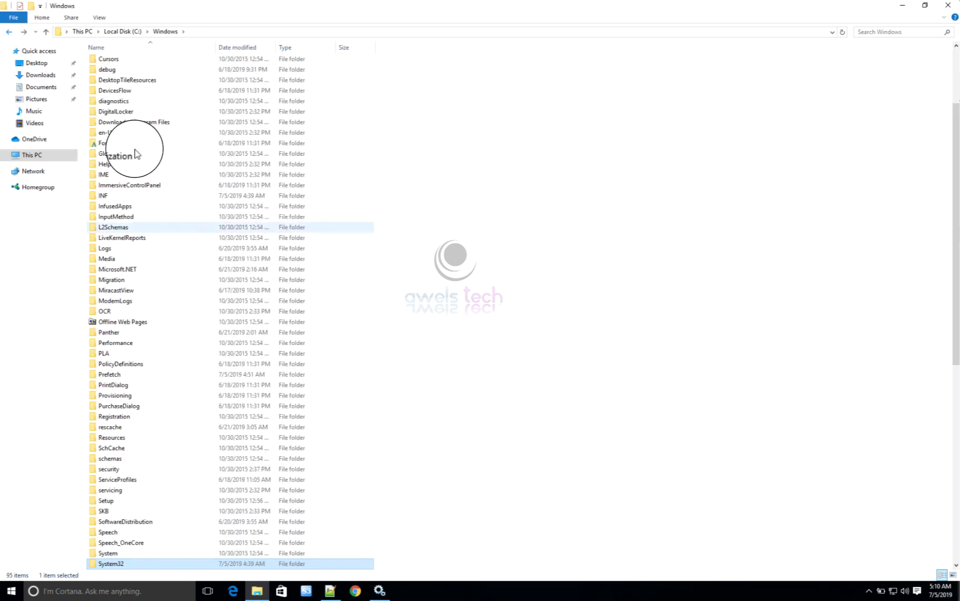
click(23, 32)
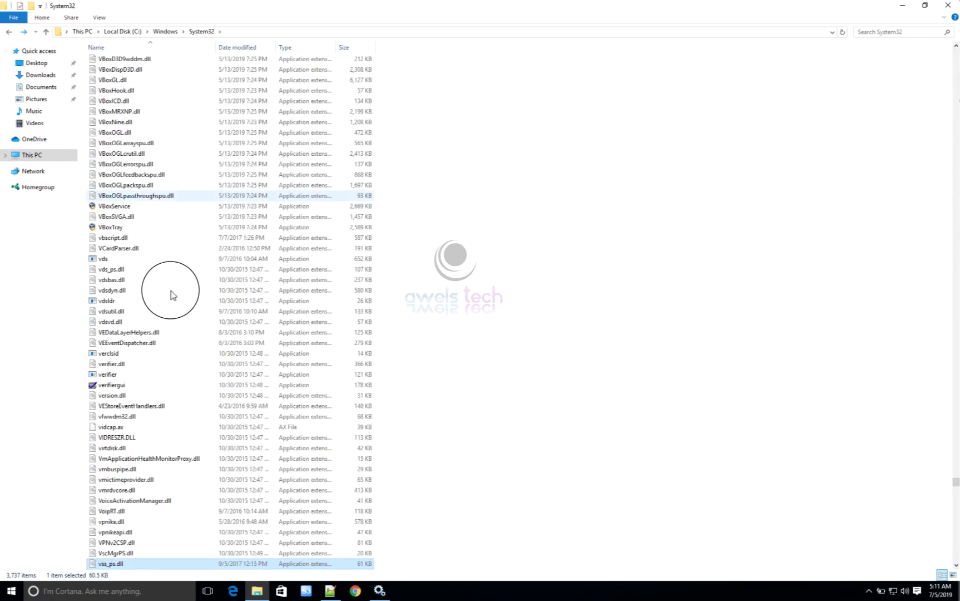
scroll(155, 489, down, 3)
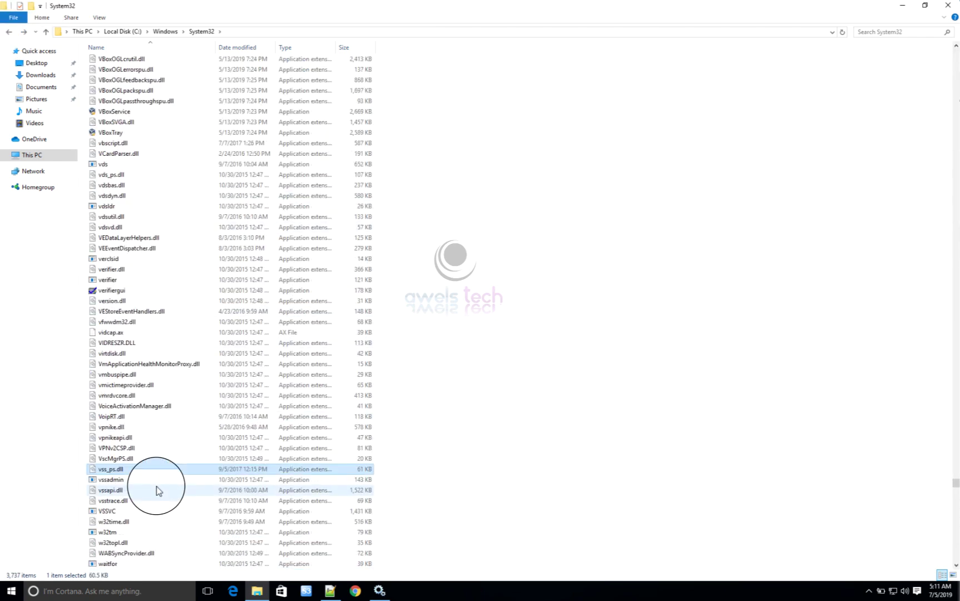
scroll(158, 489, down, 2)
click(115, 428)
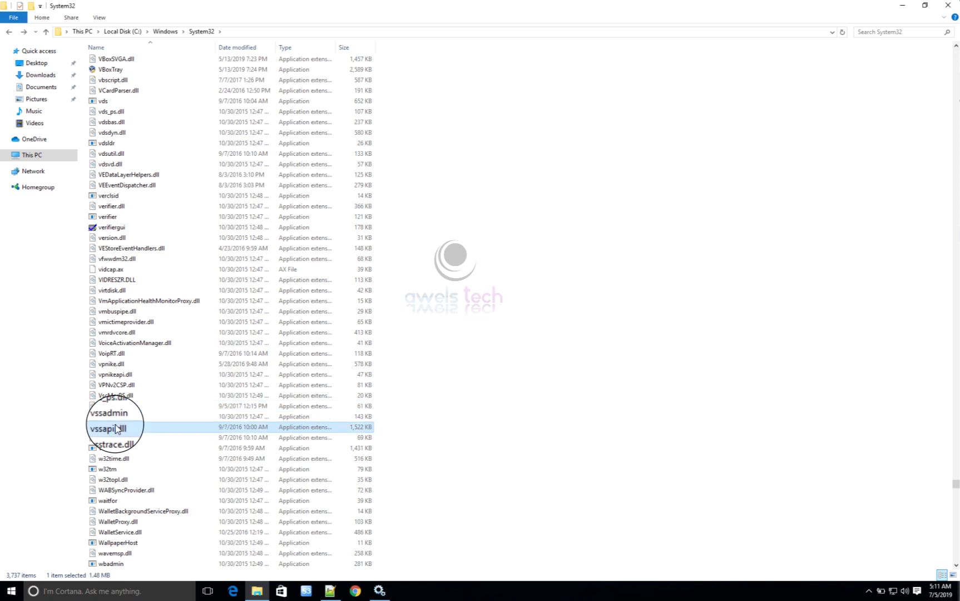
click(116, 419)
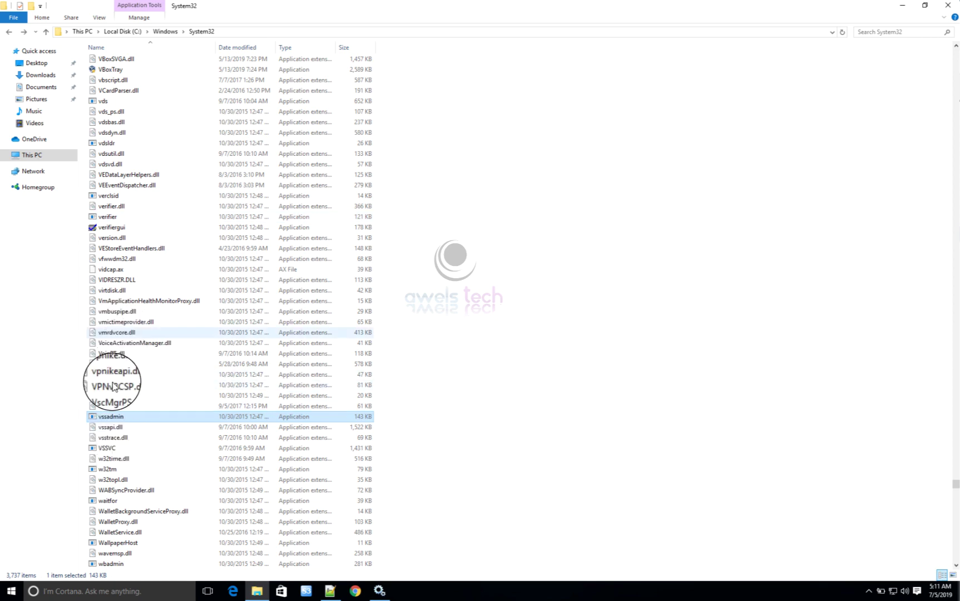
click(787, 153)
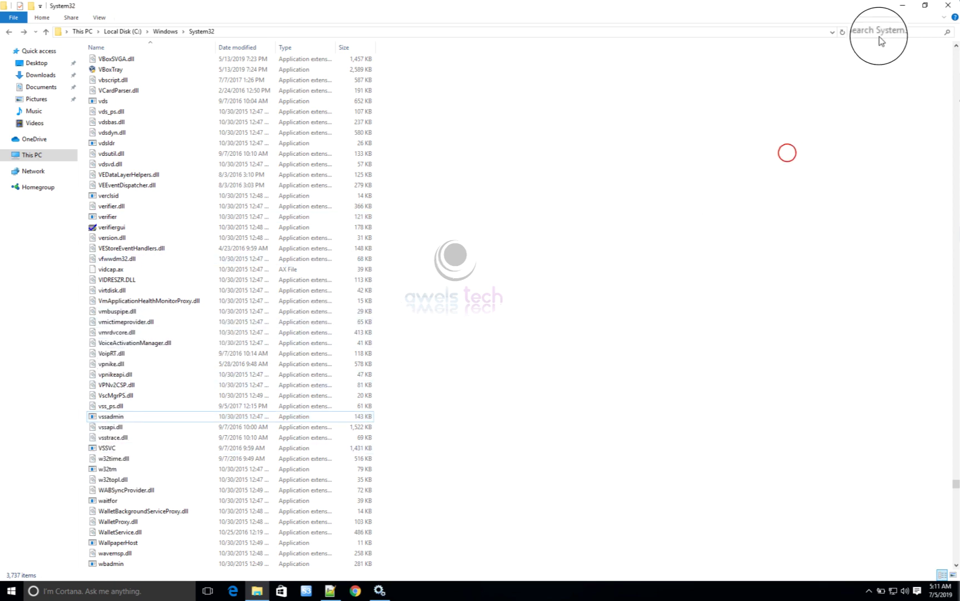
- Minimize File Explorer and open an elevated Command Prompt, allowing it to make changes to the PC
click(902, 7)
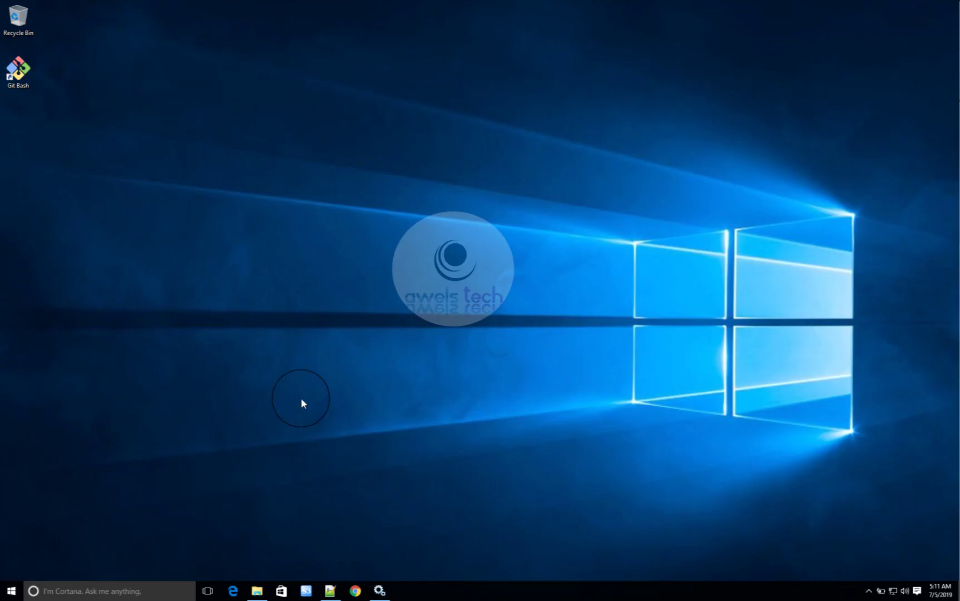
click(10, 591)
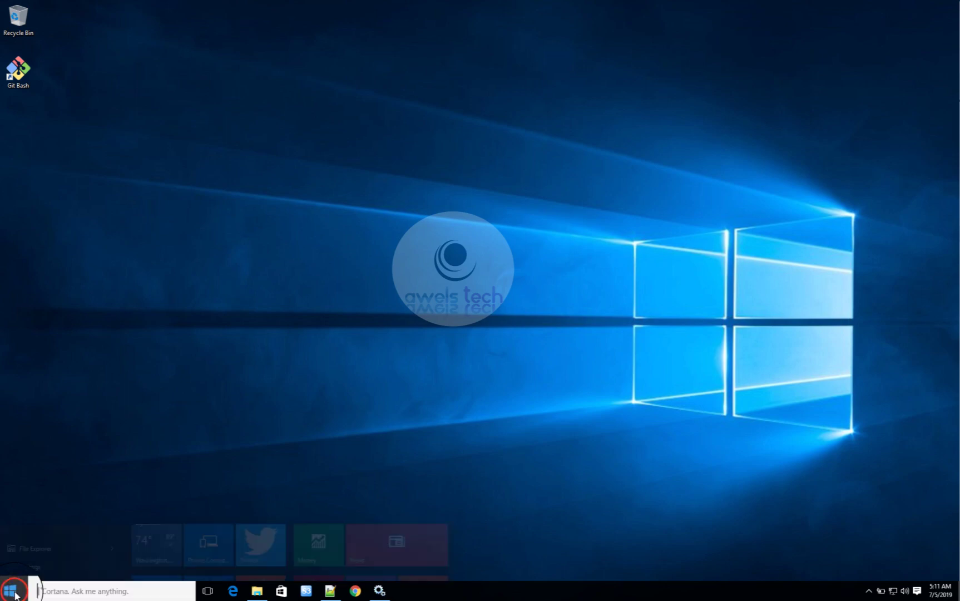
text(cmd)
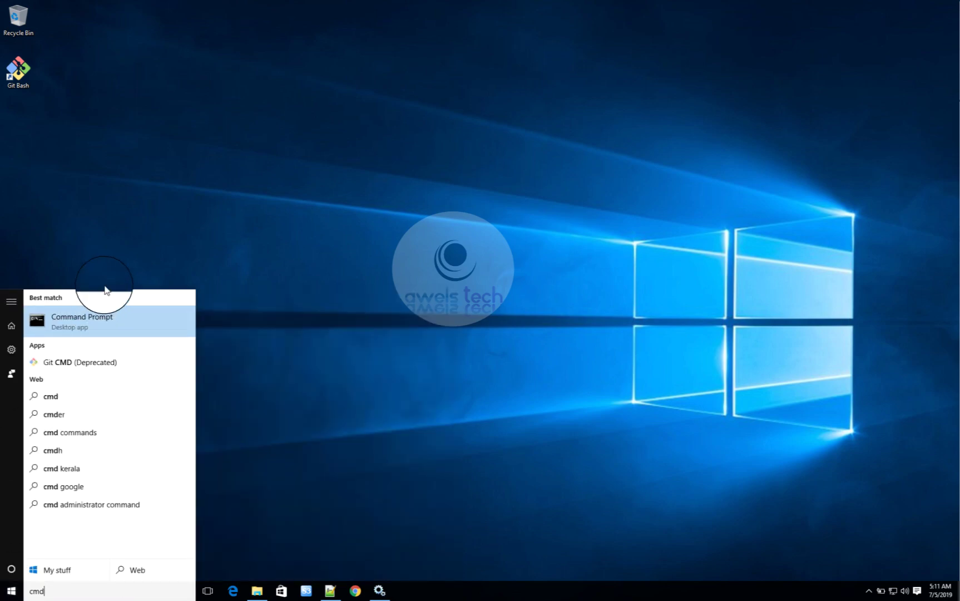
right_click(92, 322)
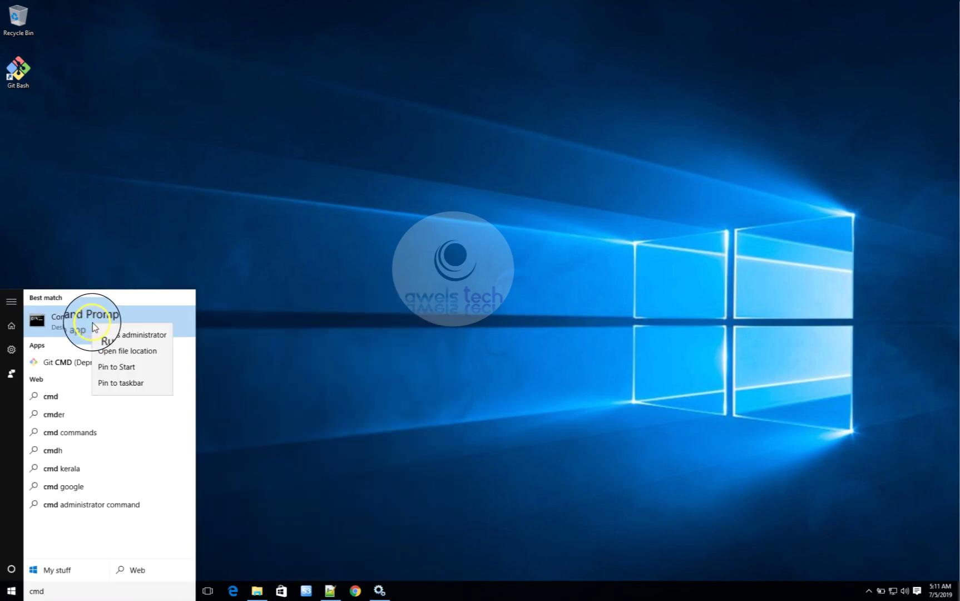
click(107, 333)
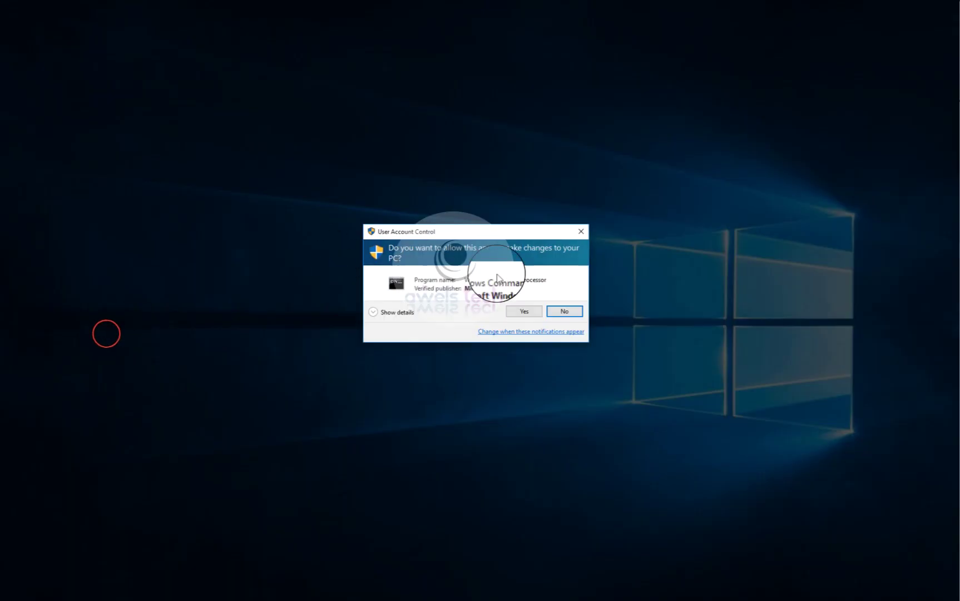
click(531, 312)
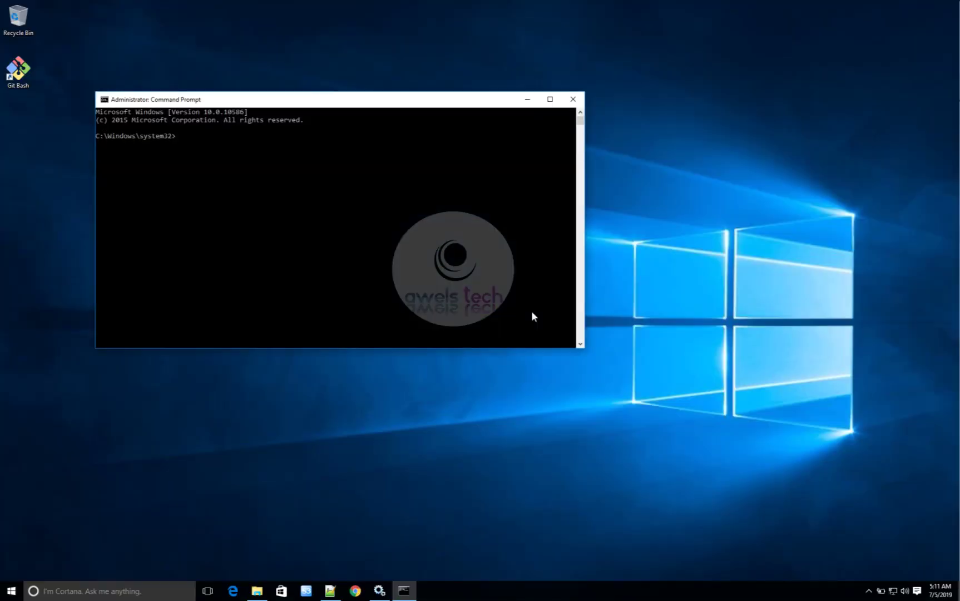
- Run vssadmin without arguments in the Command Prompt to display its supported commands
click(367, 209)
text(v)
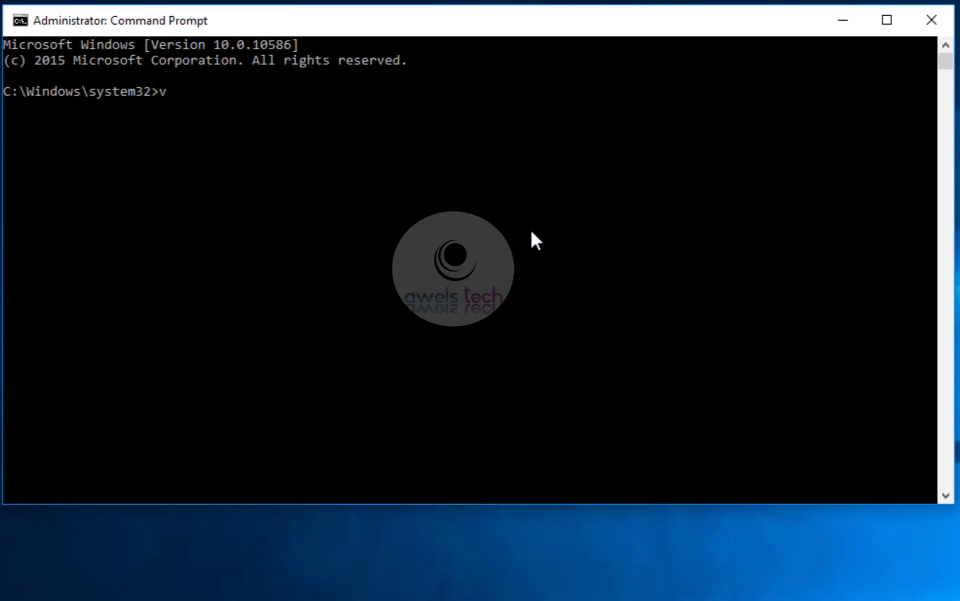
text(ssadmin)
key(Return)
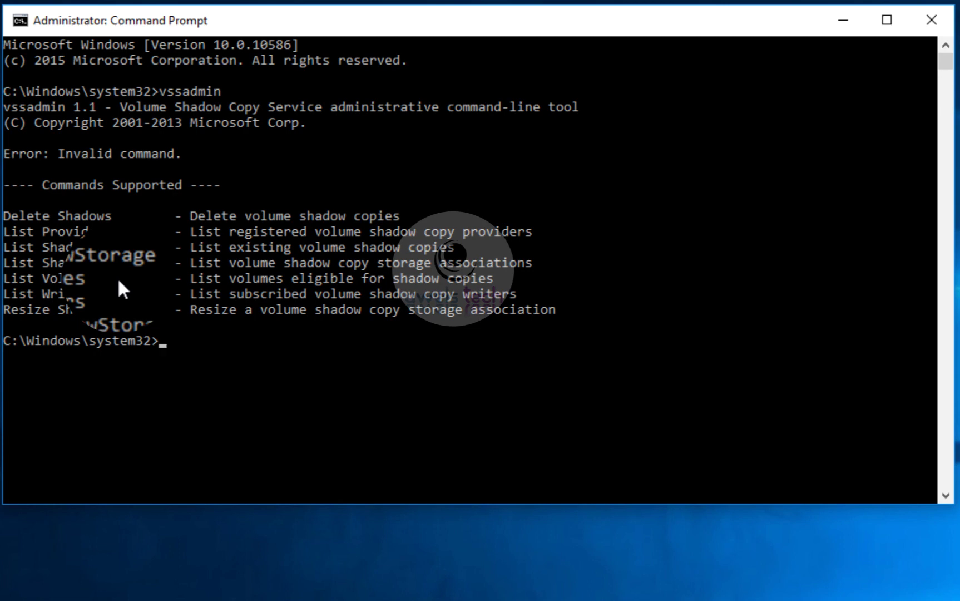
- List the registered volume shadow copy providers with the command "vssadmin list providers"
click(92, 233)
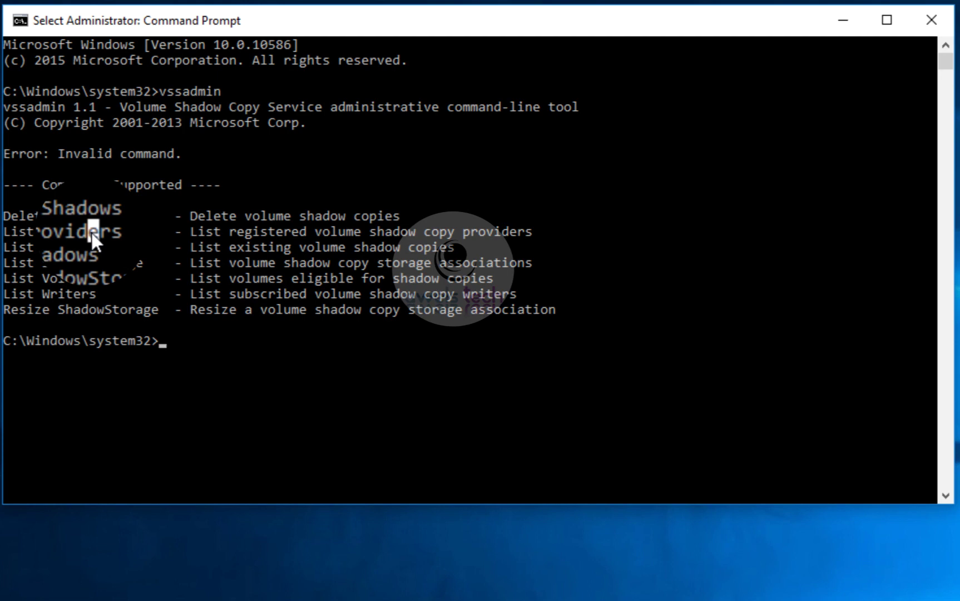
text(vs)
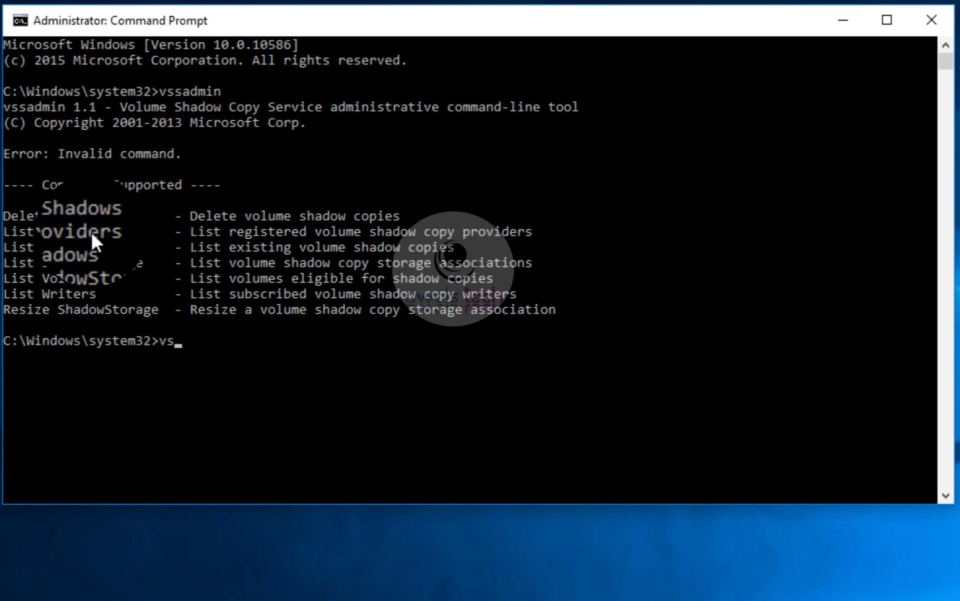
text(sadmin list)
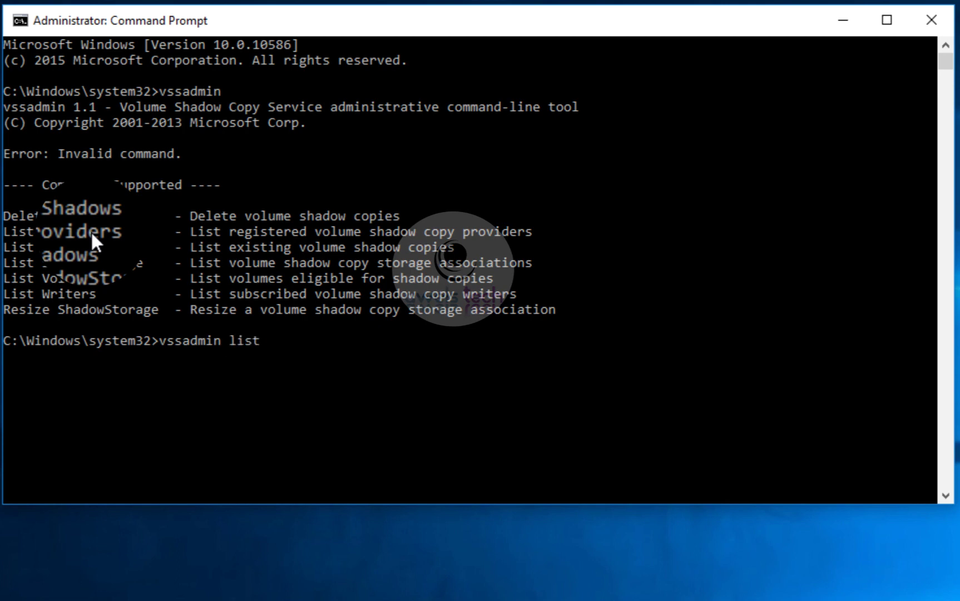
text( providers)
key(Return)
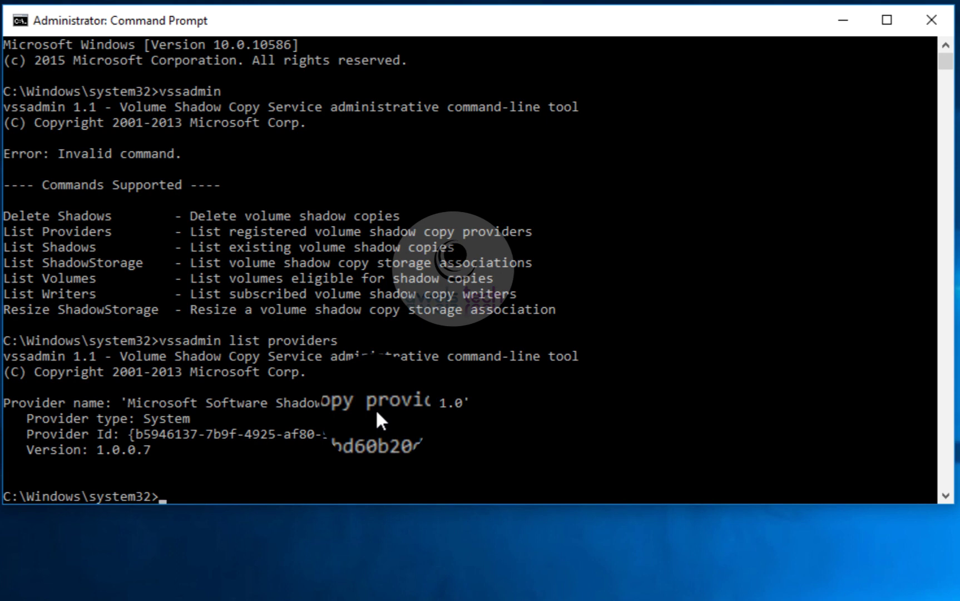
- Try "list writers" on its own, and list the subscribed shadow copy writers with "vssadmin list writers"
text(list writers)
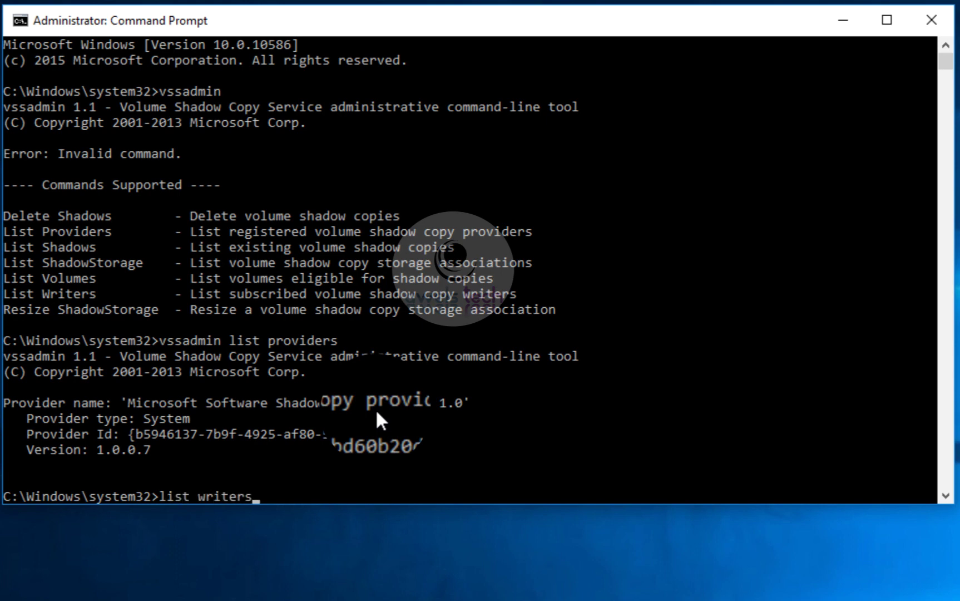
key(Return)
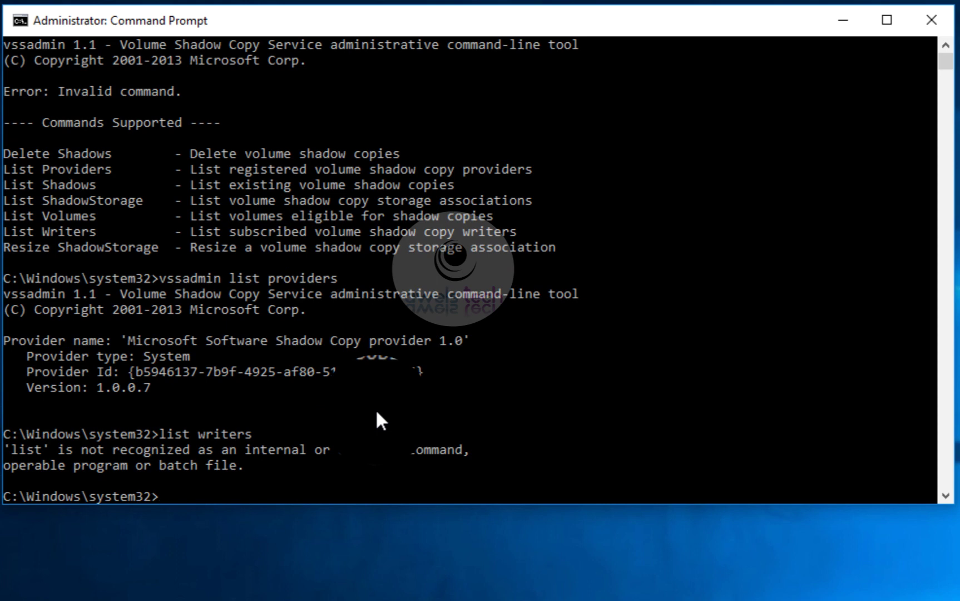
text(vssadmin lis)
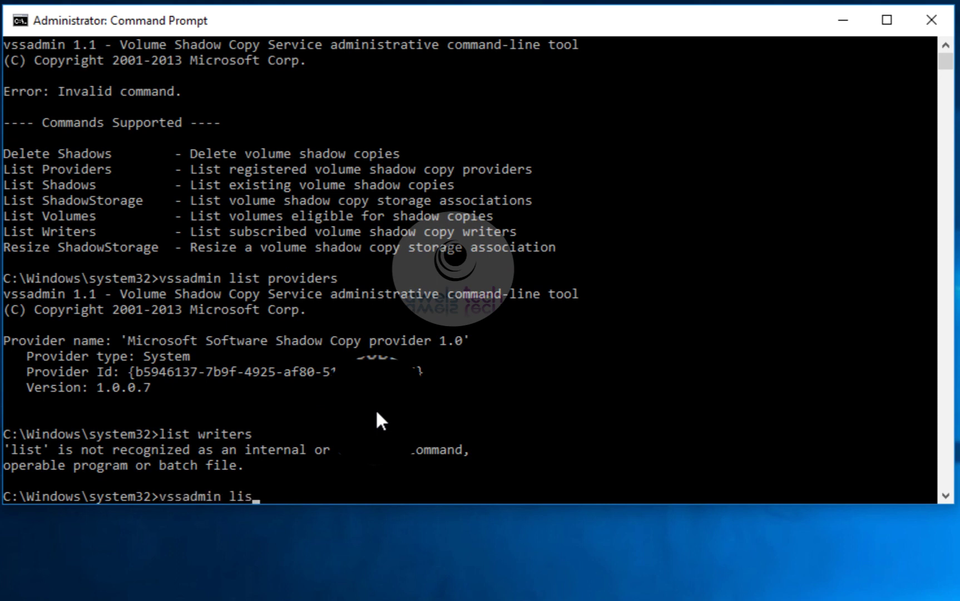
text(t writers)
key(Return)
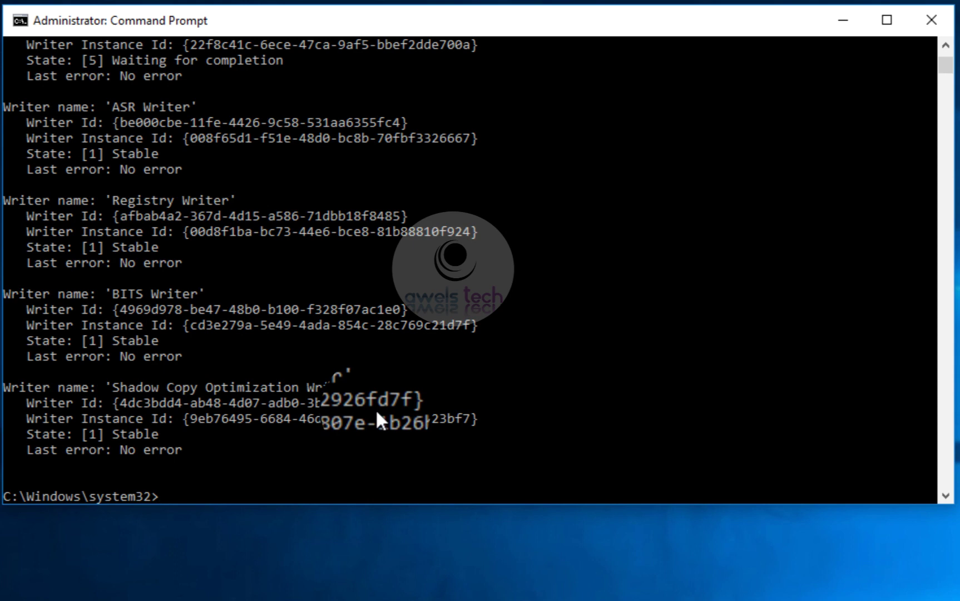
- Examine the name, state and last error of each writer in the vssadmin output, from Task Scheduler Writer to Shadow Copy Optimization Writer
scroll(303, 324, up, 1)
scroll(303, 324, up, 8)
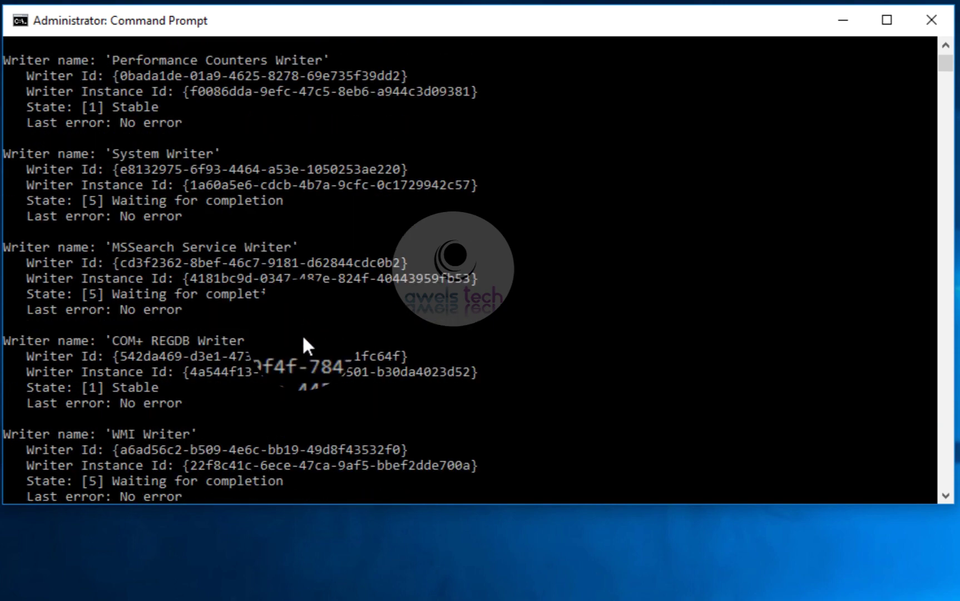
scroll(303, 339, up, 1)
scroll(301, 389, up, 2)
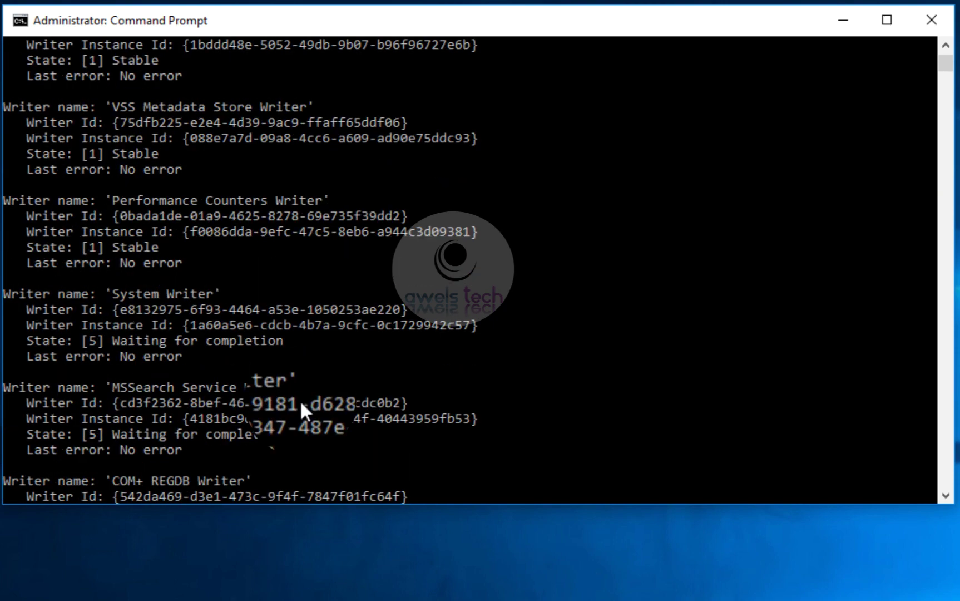
scroll(299, 409, up, 1)
scroll(300, 409, up, 3)
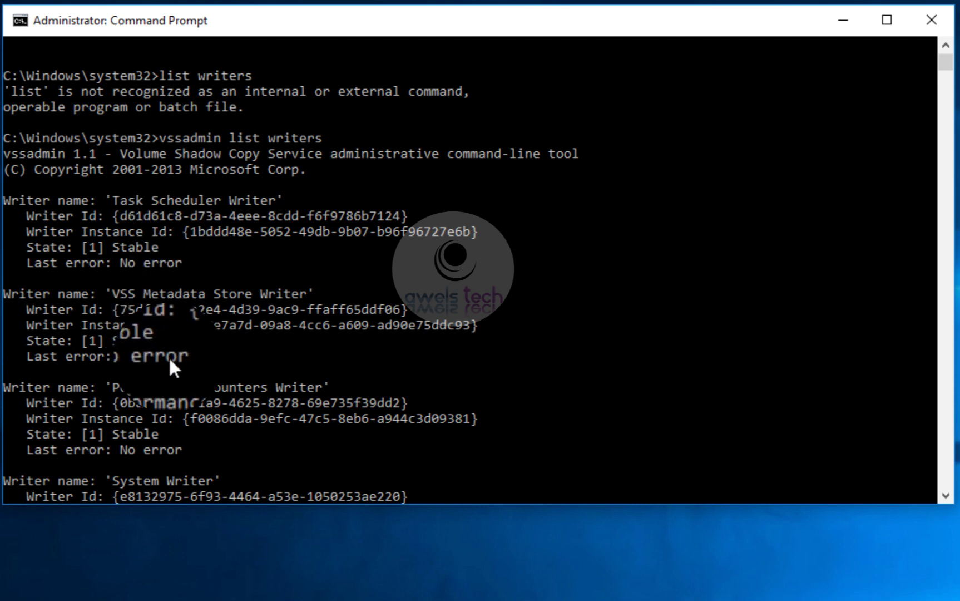
scroll(169, 356, down, 1)
scroll(168, 357, down, 1)
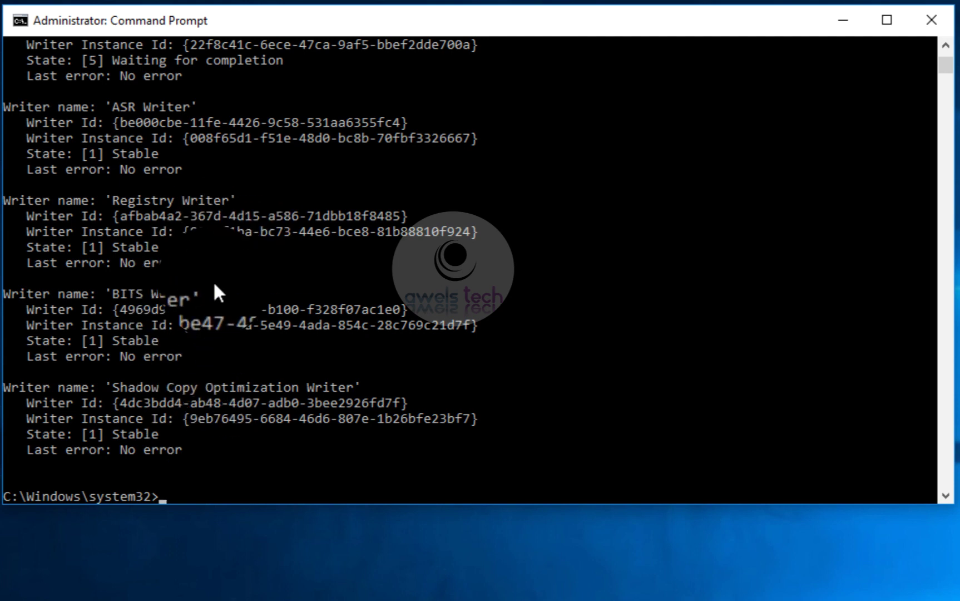
scroll(215, 285, up, 1)
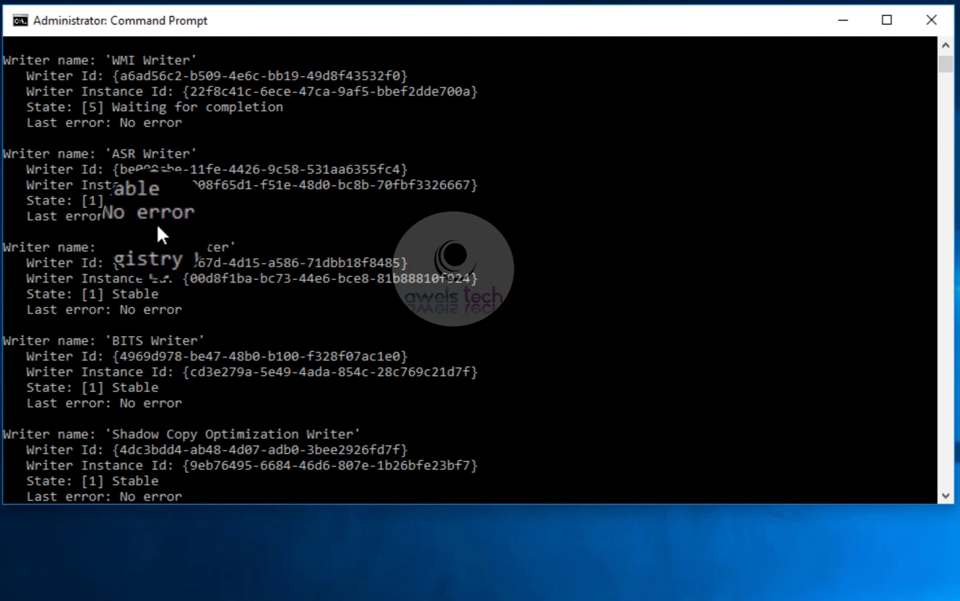
scroll(156, 222, up, 6)
scroll(158, 228, up, 4)
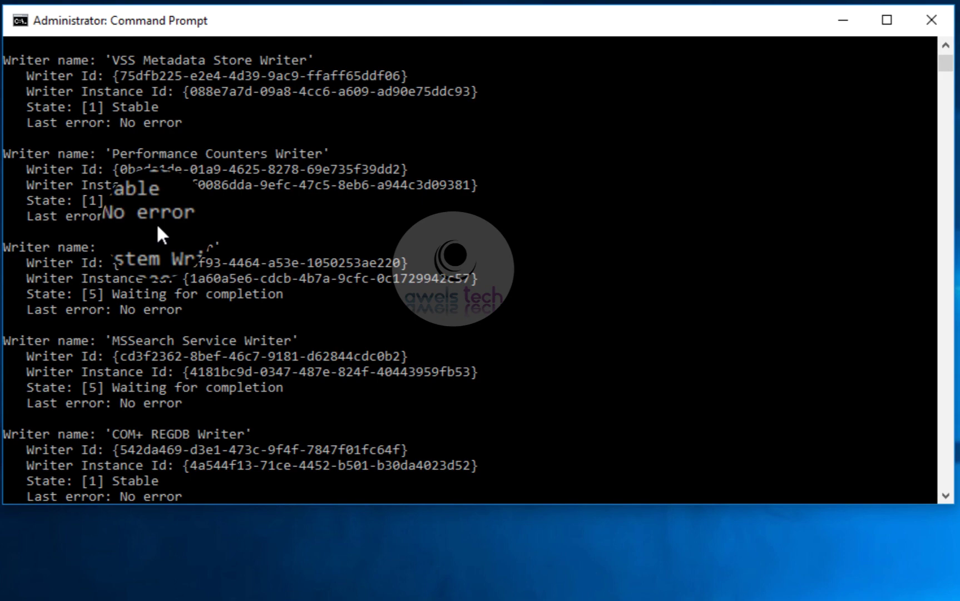
scroll(157, 228, down, 5)
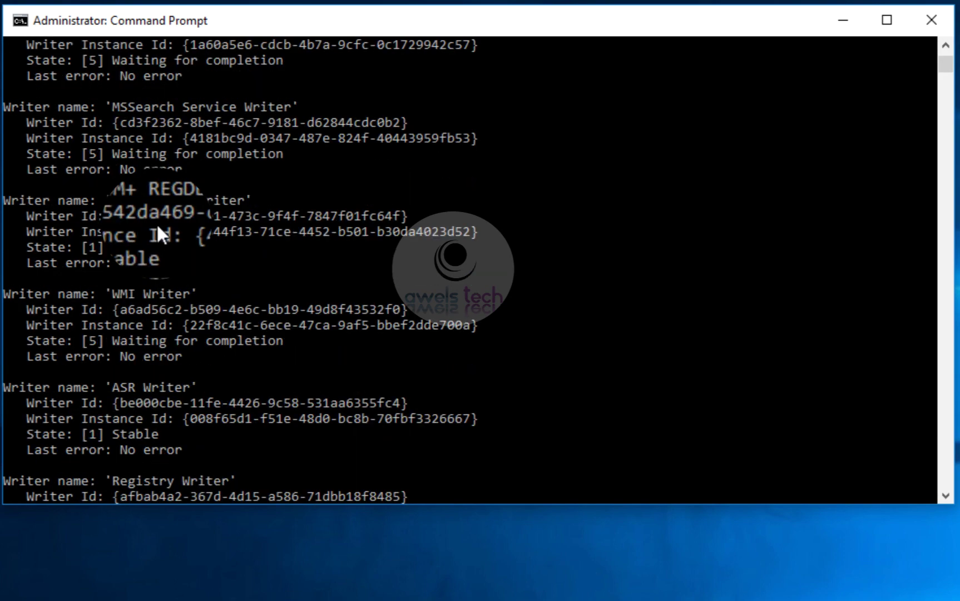
scroll(156, 223, down, 6)
- Reduce the recalled "vssadmin list writers" command to "vssadmin" and run it to show the supported commands again
key(Up)
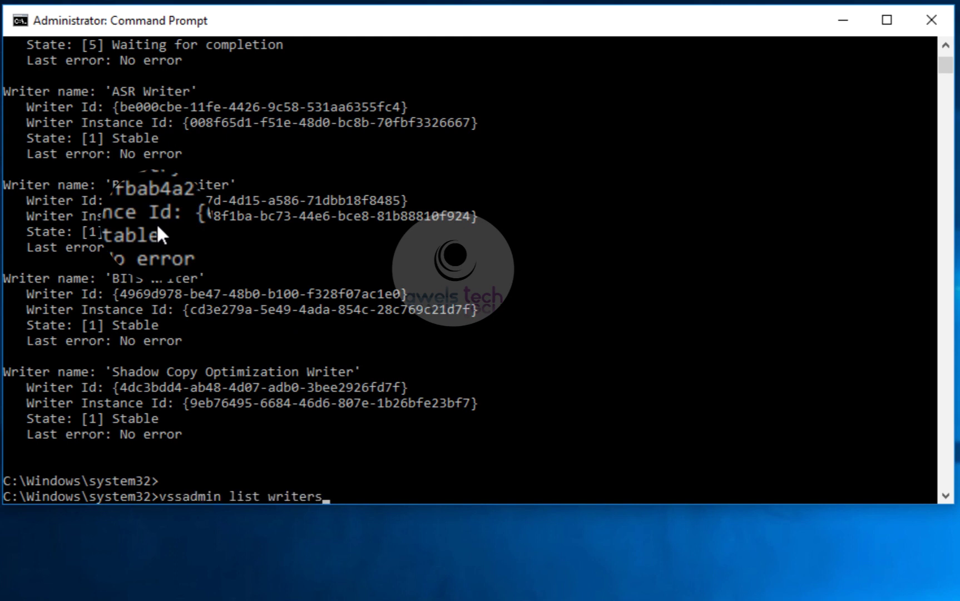
key(BackSpace)
key(BackSpace)
key(BackSpace)
key(BackSpace)
key(BackSpace)
key(BackSpace)
key(BackSpace)
text(providers)
key(BackSpace)
key(BackSpace)
key(BackSpace)
key(BackSpace)
key(BackSpace)
key(BackSpace)
key(BackSpace)
key(BackSpace)
key(BackSpace)
key(BackSpace)
key(BackSpace)
key(BackSpace)
key(BackSpace)
key(BackSpace)
key(BackSpace)
key(Return)
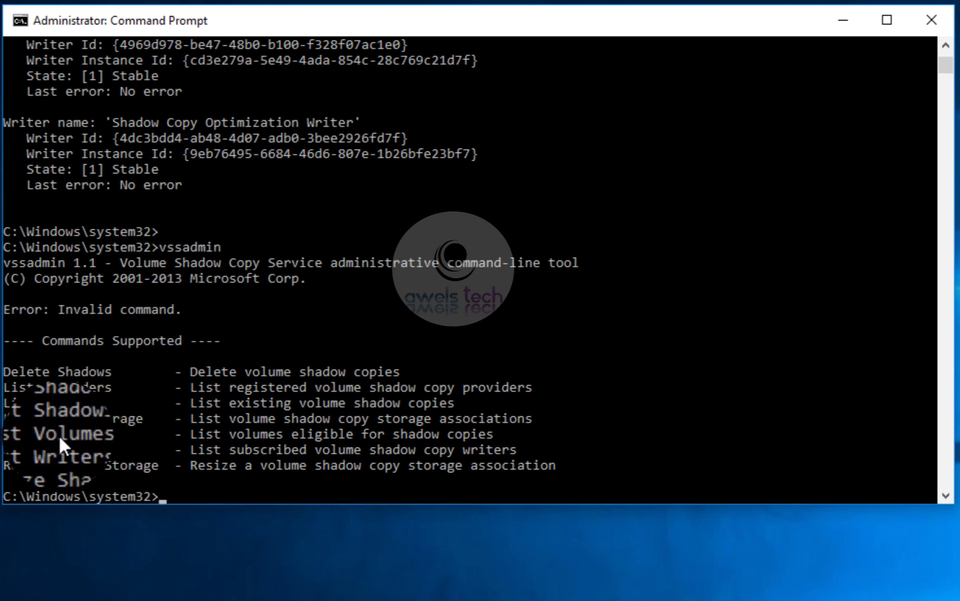
- List the volumes eligible for shadow copies with "vssadmin list volumes", and open Disk Management with "diskmgmt.msc"
text(vssadmin l)
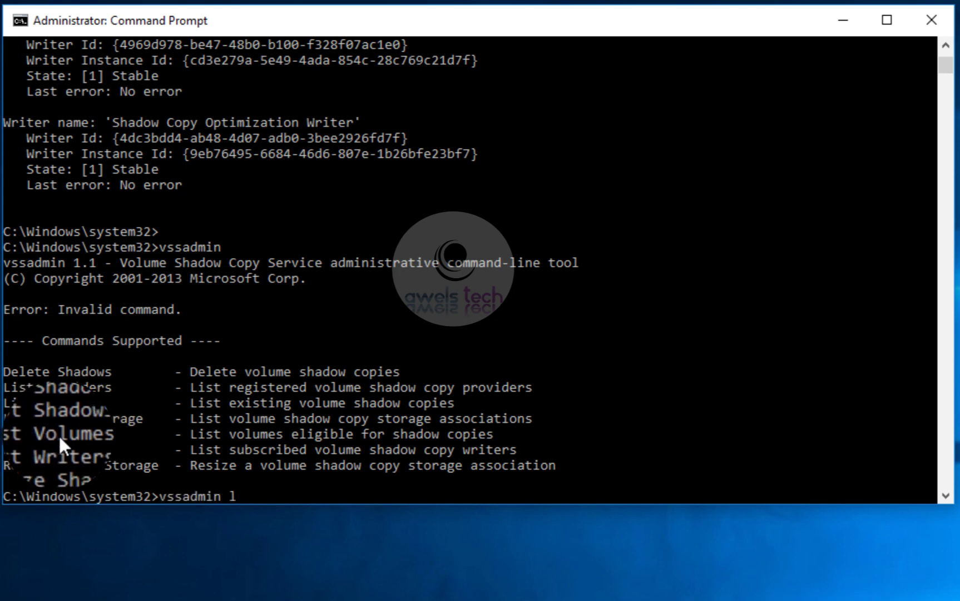
text(ist volumes)
key(Return)
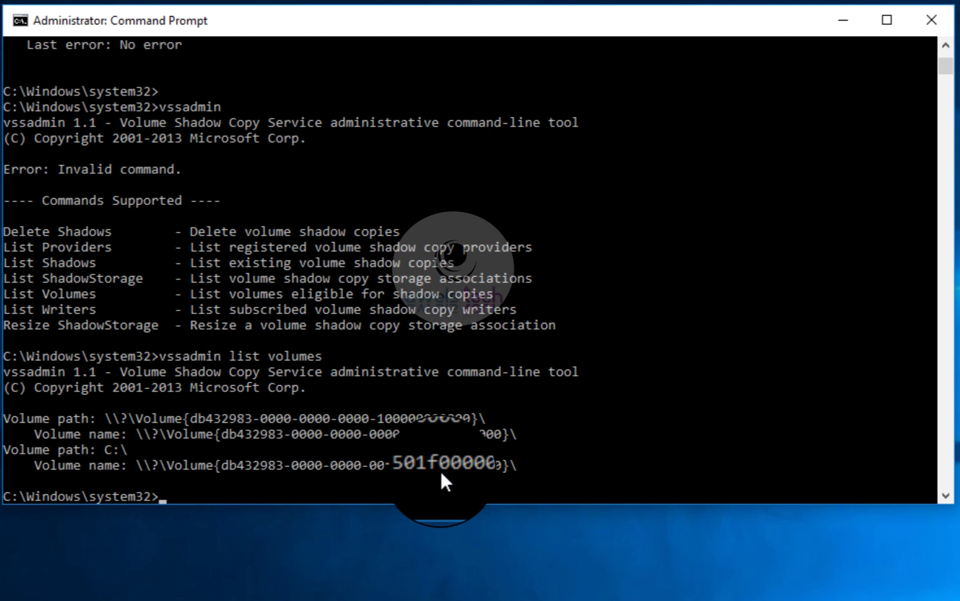
text(diskmgmt.msc)
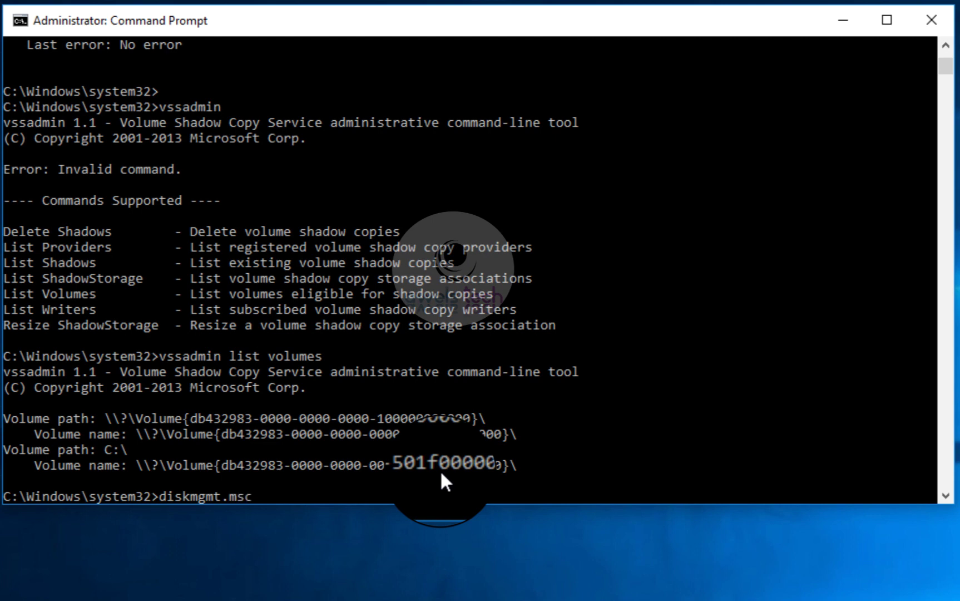
key(Return)
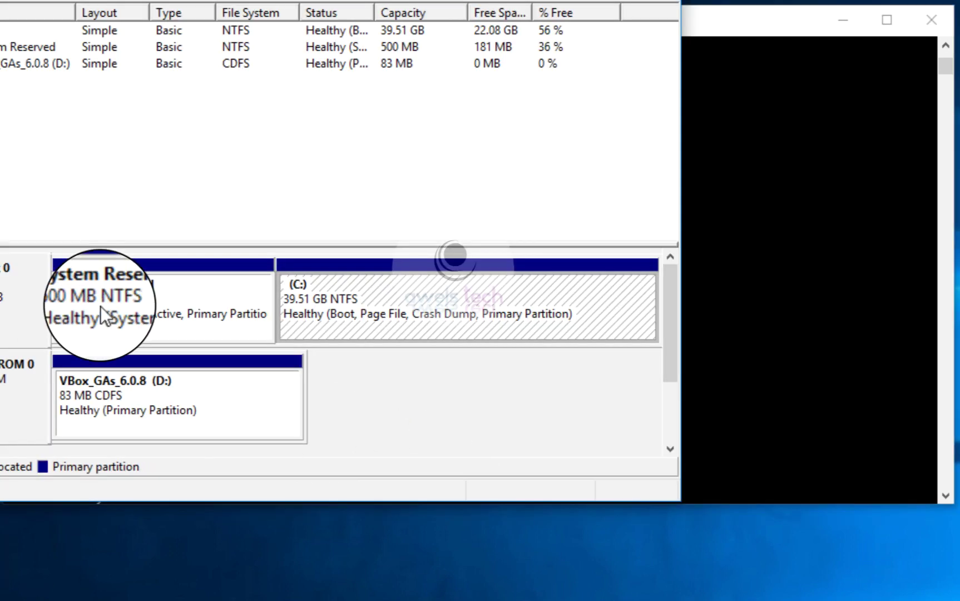
- Highlight the System Reserved partition in Disk Management, and query drive C:'s shadow storage in Command Prompt with "vssadmin list shadowstorage /for=c:"
click(131, 310)
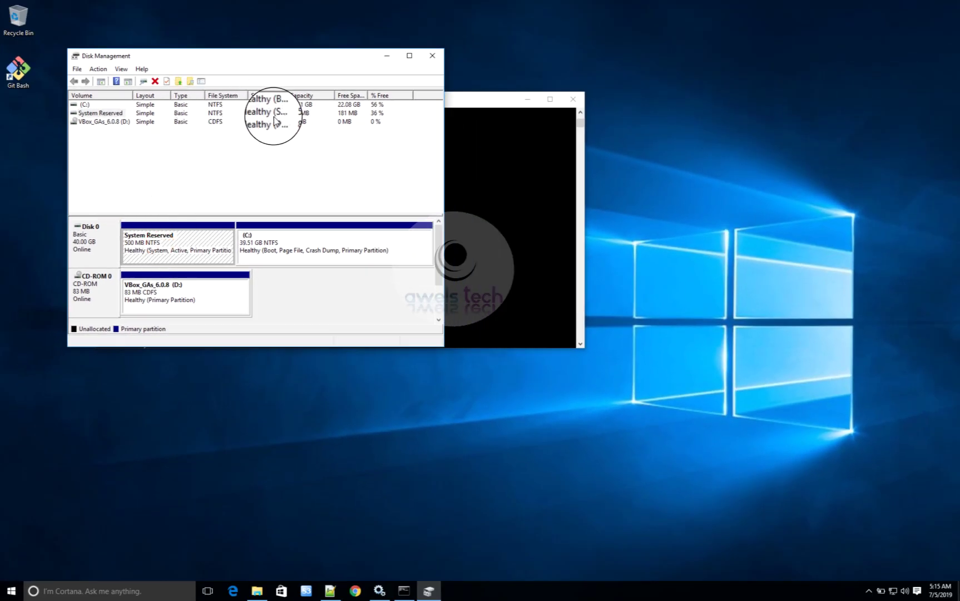
click(509, 179)
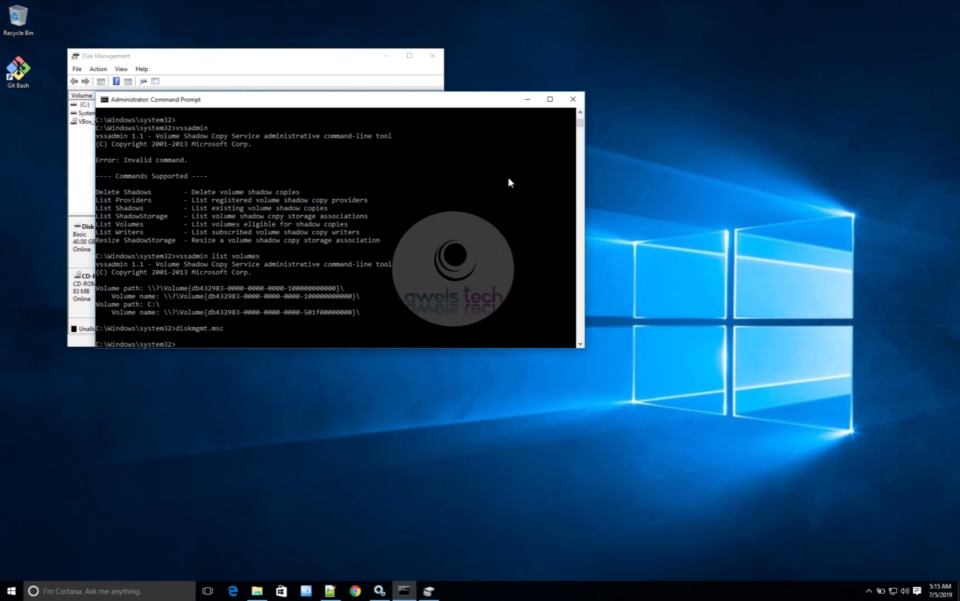
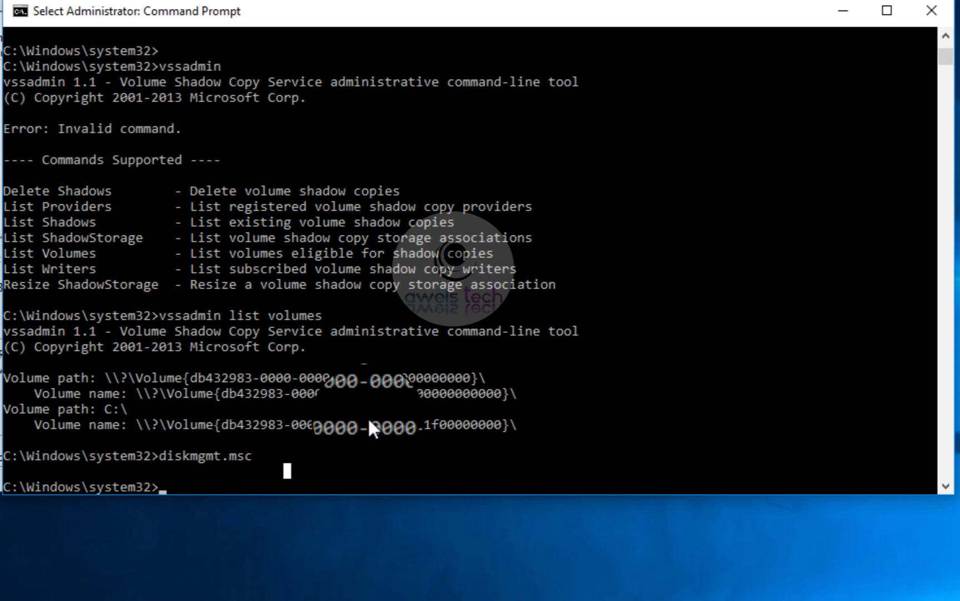
text(vssadmi)
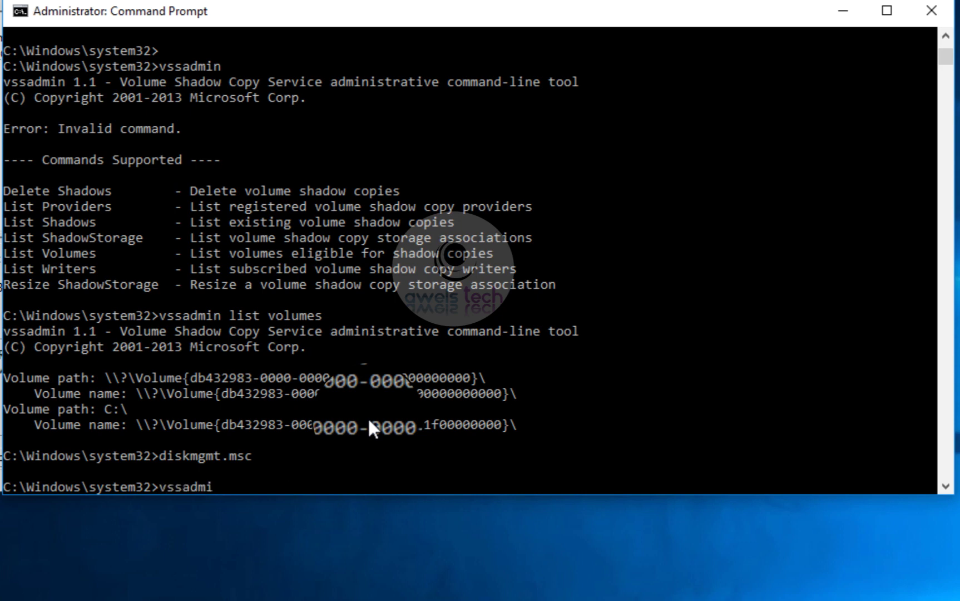
text(n list shadowstorage)
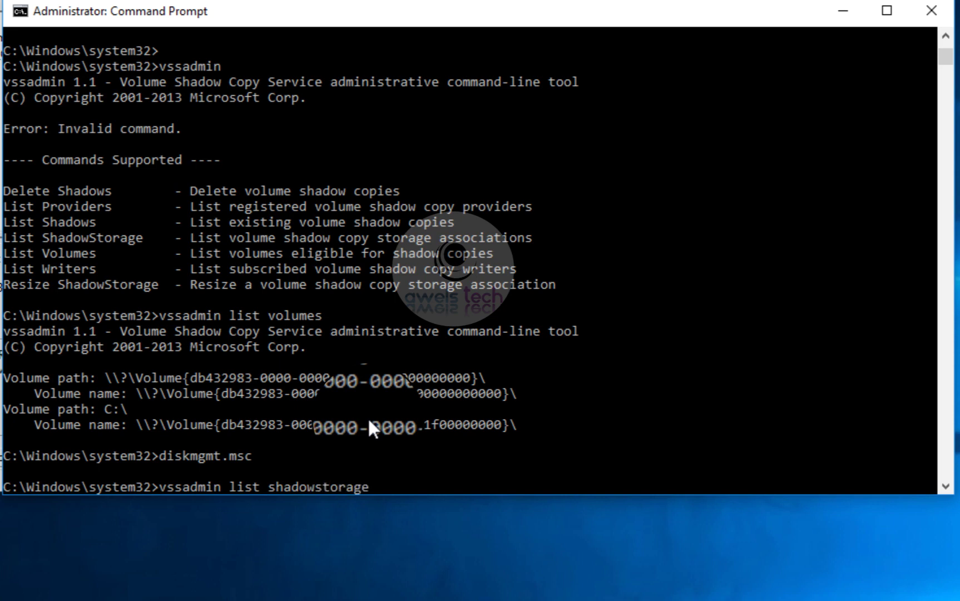
text( /for=c:)
key(Return)
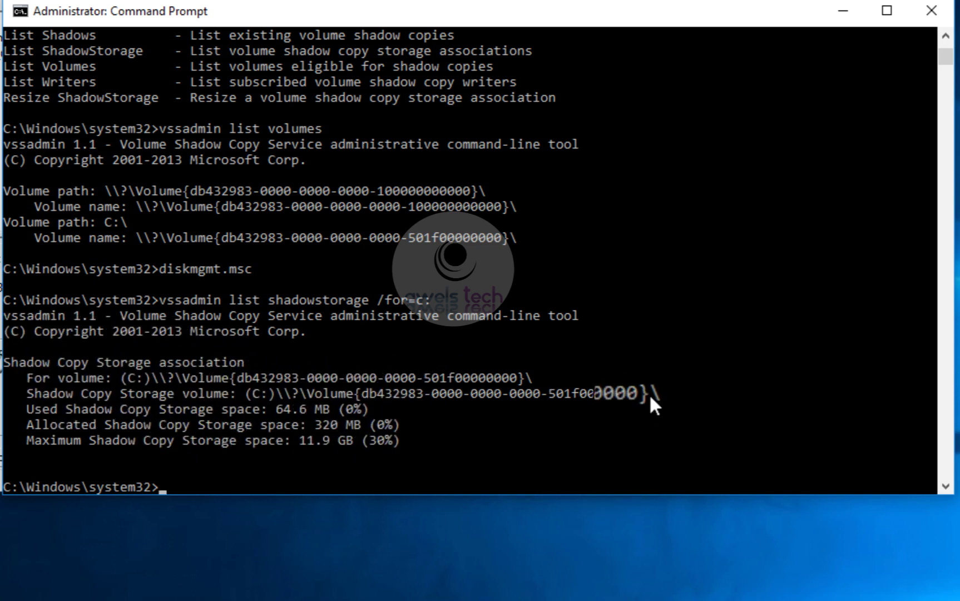
- Examine the shadow copy storage volume and its used, allocated and maximum storage space in the vssadmin output
drag(639, 392, 368, 398)
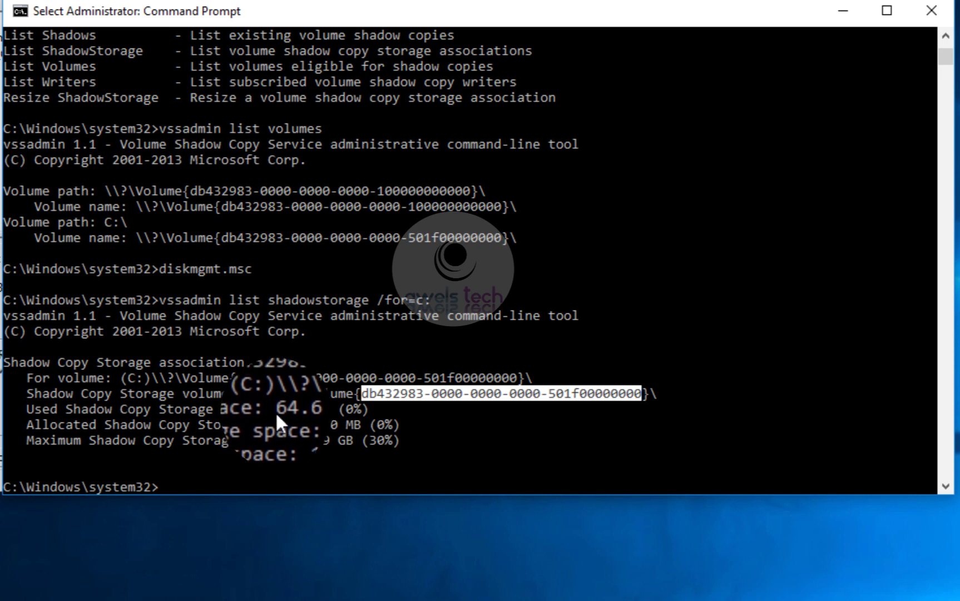
drag(276, 411, 322, 414)
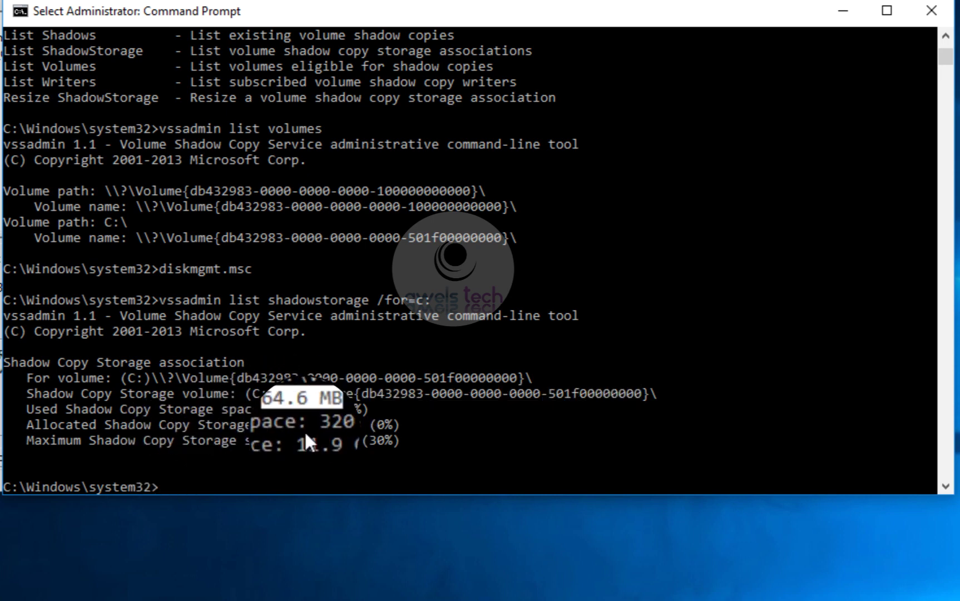
drag(383, 425, 384, 427)
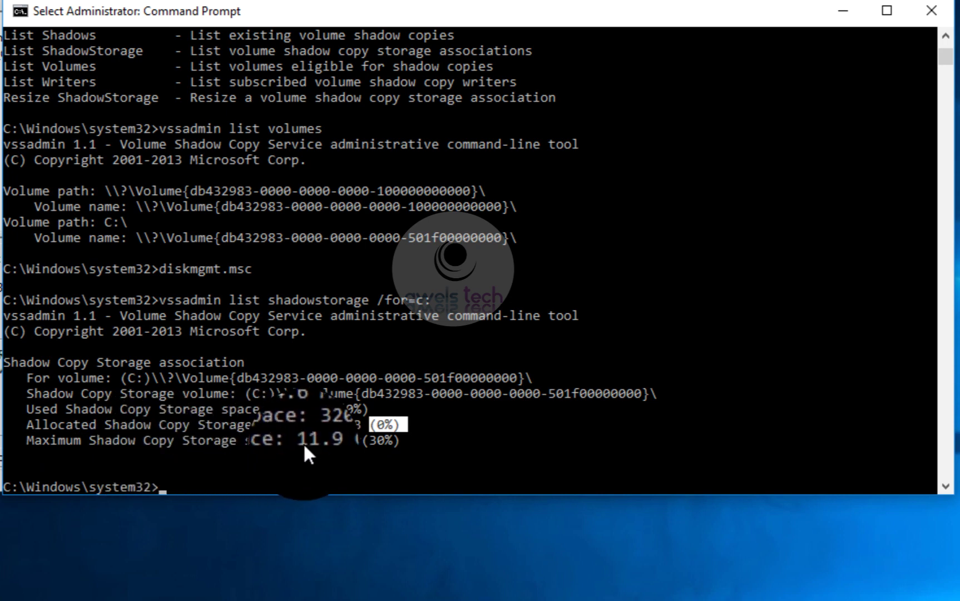
drag(300, 443, 347, 443)
right_click(318, 457)
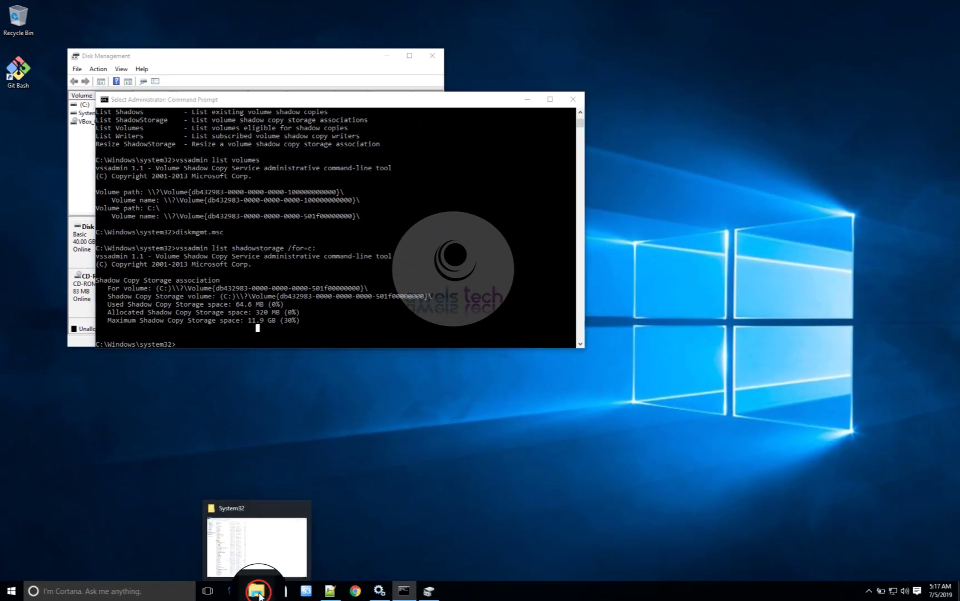
- Switch to File Explorer and open Local Disk (C:) from This PC
click(259, 598)
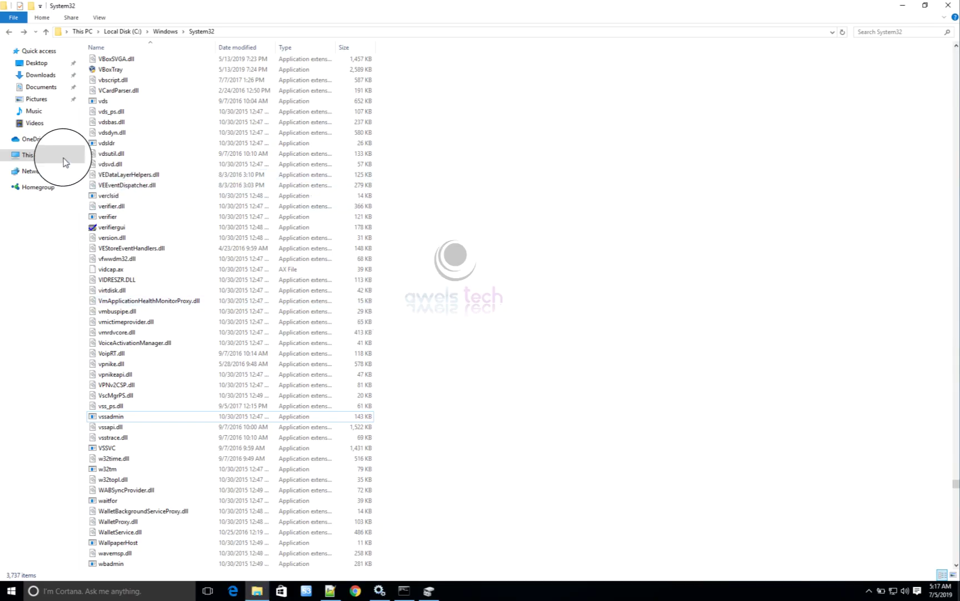
click(27, 157)
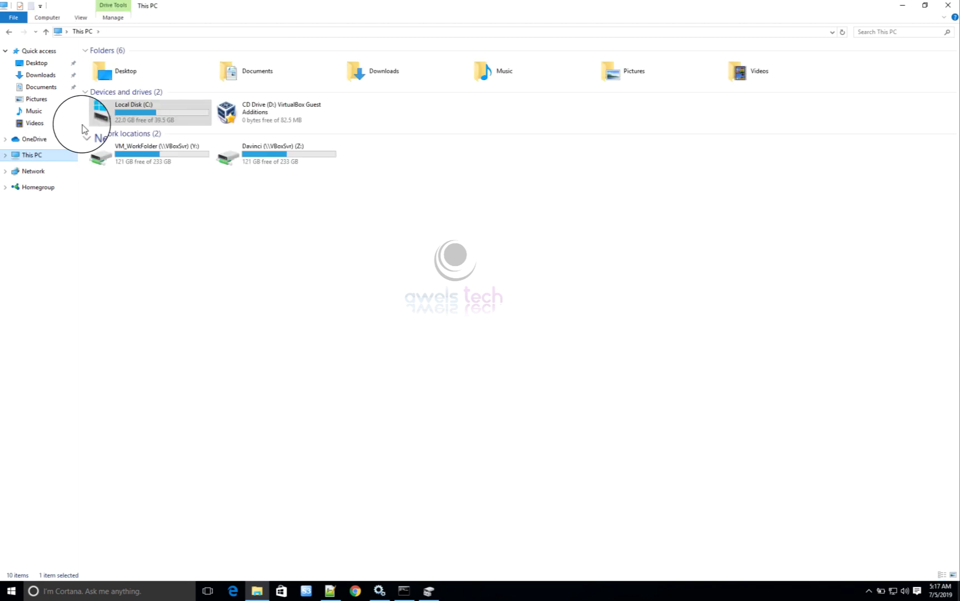
click(116, 112)
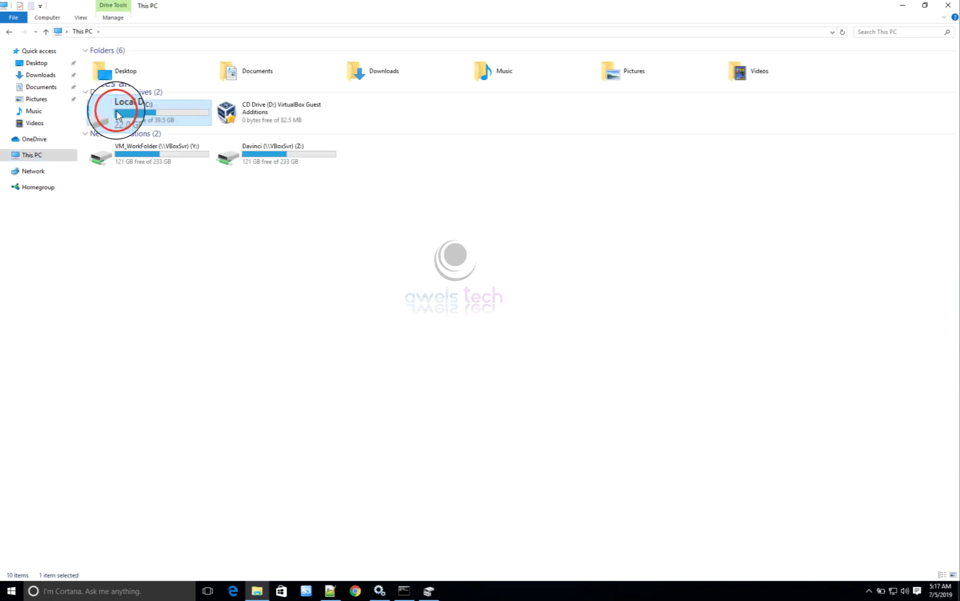
double_click(115, 111)
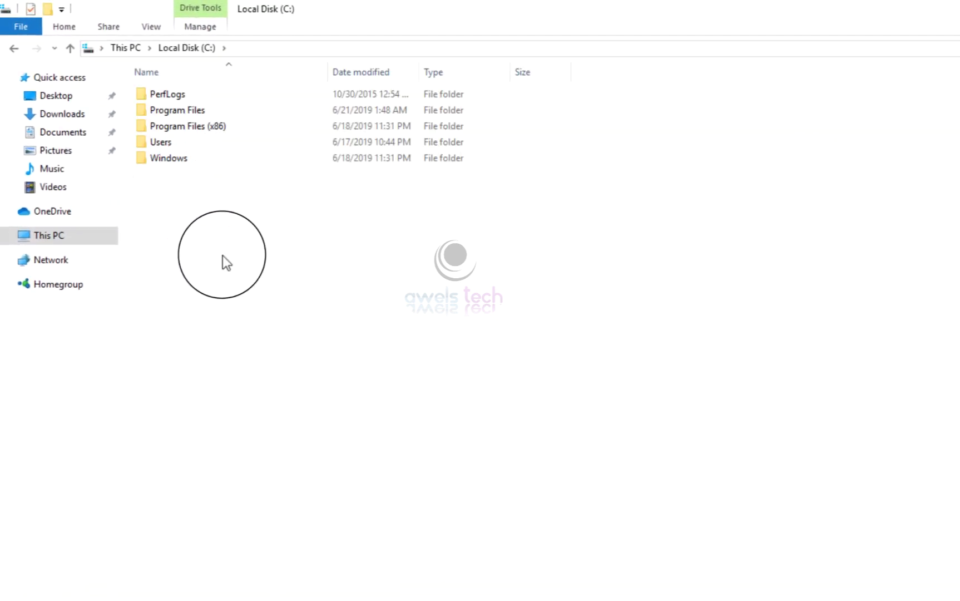
- Turn on the display of hidden items for the contents of drive C:
click(150, 27)
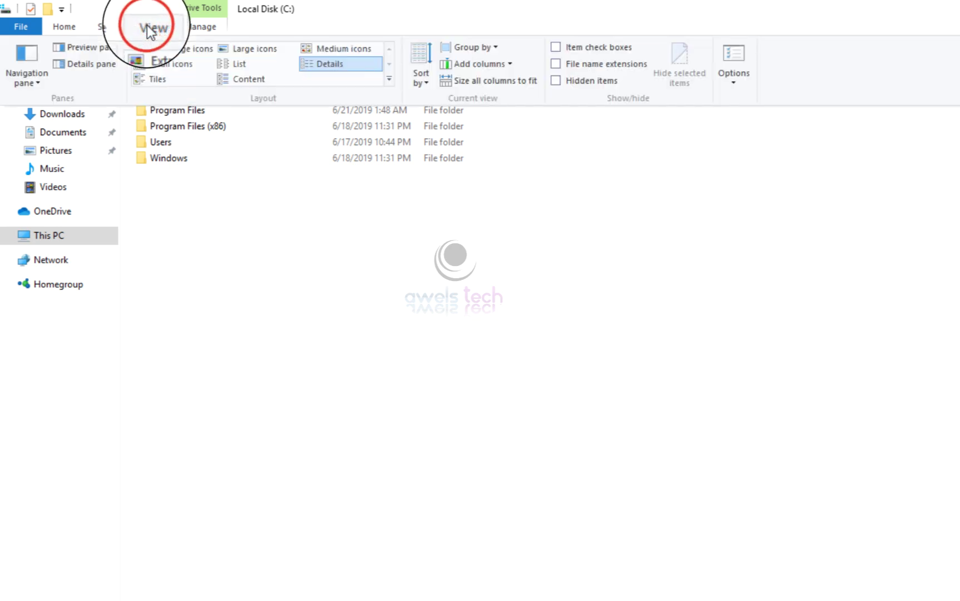
click(556, 81)
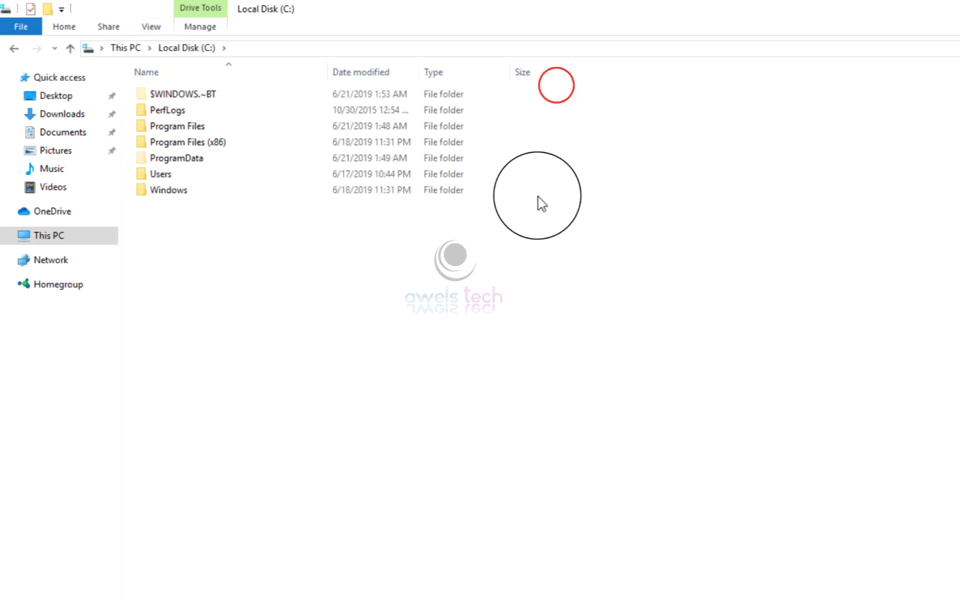
click(500, 430)
click(223, 268)
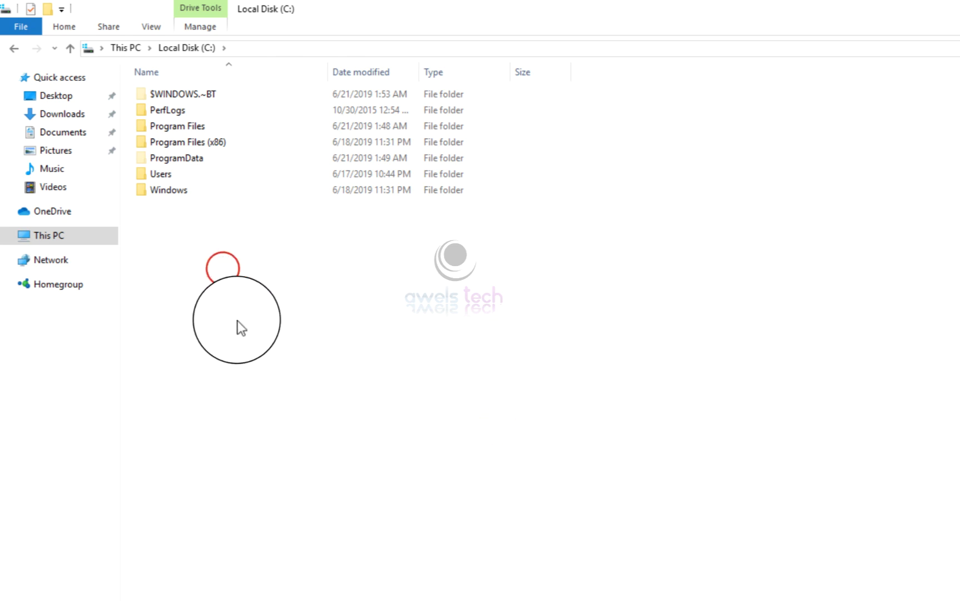
- In the advanced view settings of Folder Options, turn off hiding of empty drives and of extensions for known file types
click(151, 27)
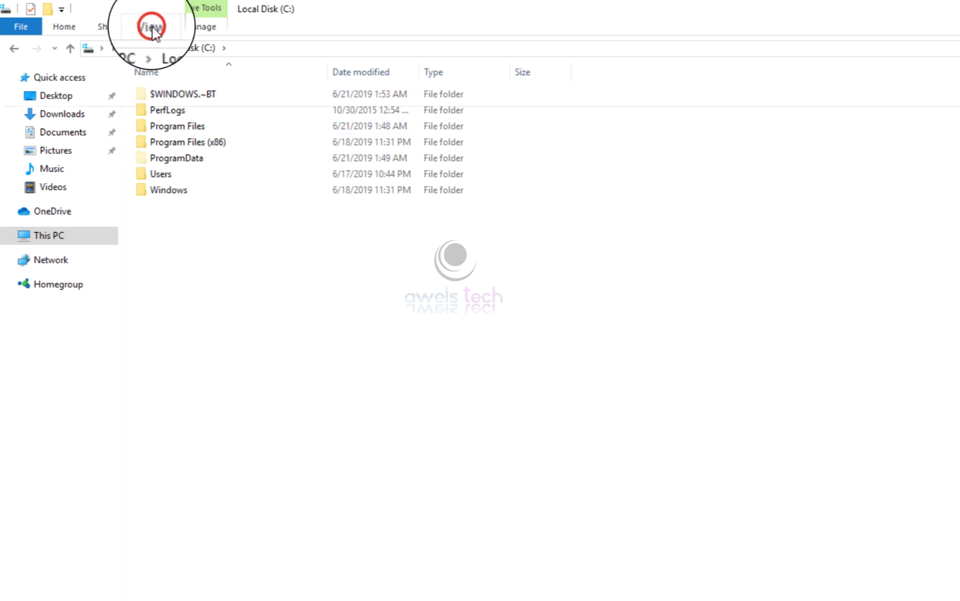
click(744, 84)
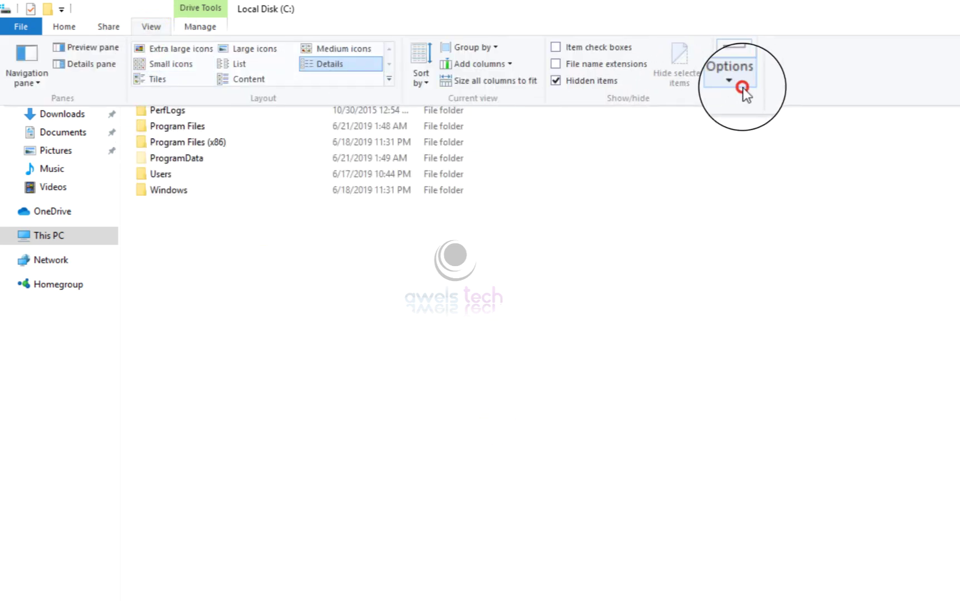
click(751, 98)
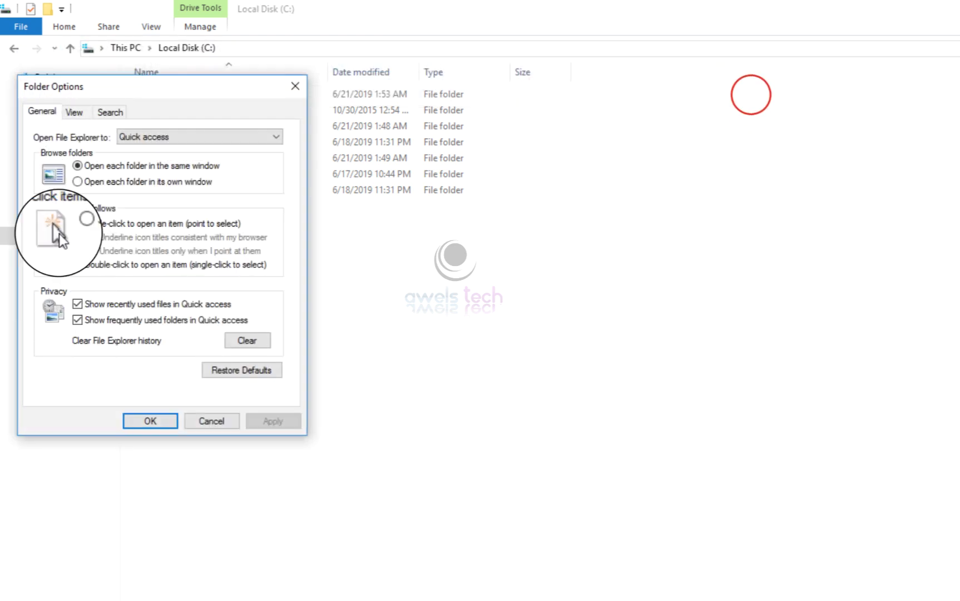
click(75, 112)
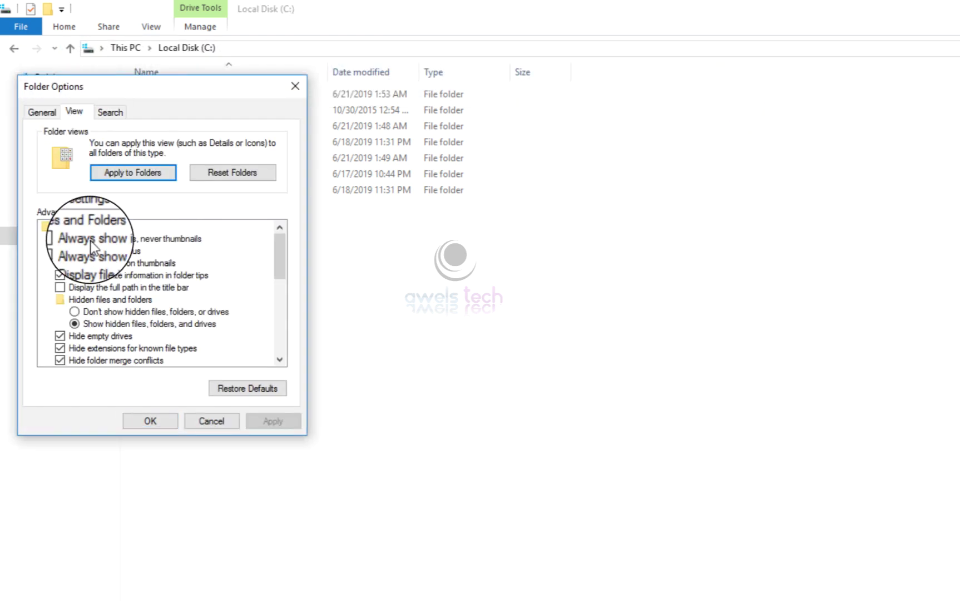
click(60, 348)
scroll(58, 347, down, 1)
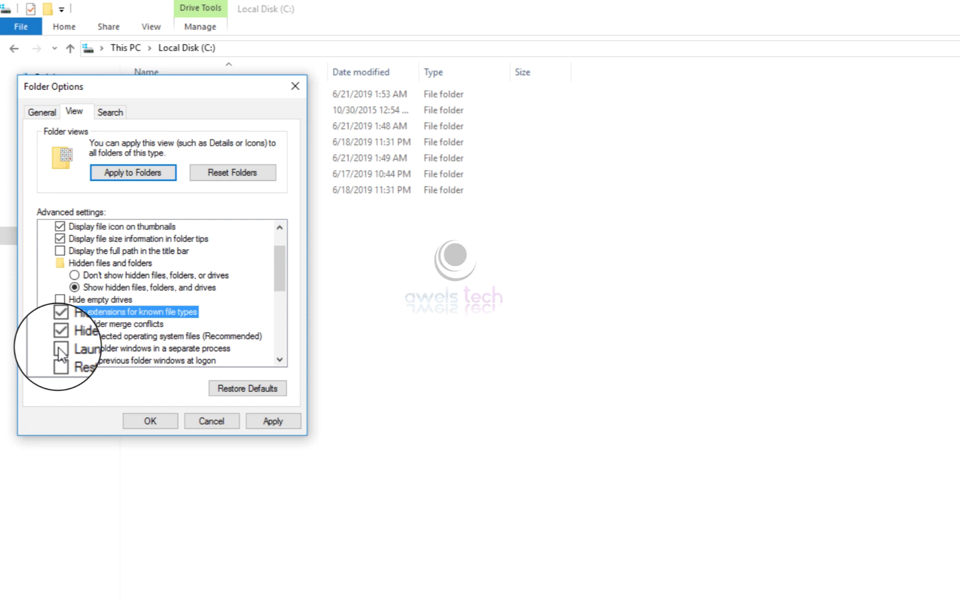
scroll(60, 352, down, 1)
scroll(61, 353, down, 1)
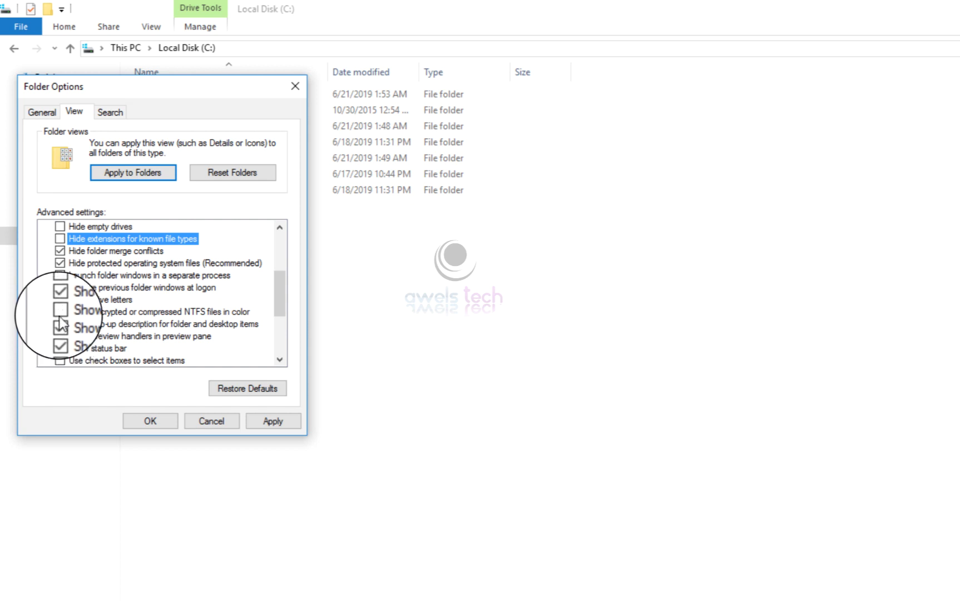
- Turn off "Hide protected operating system files (Recommended)", accept displaying these files, and apply the folder options
click(60, 263)
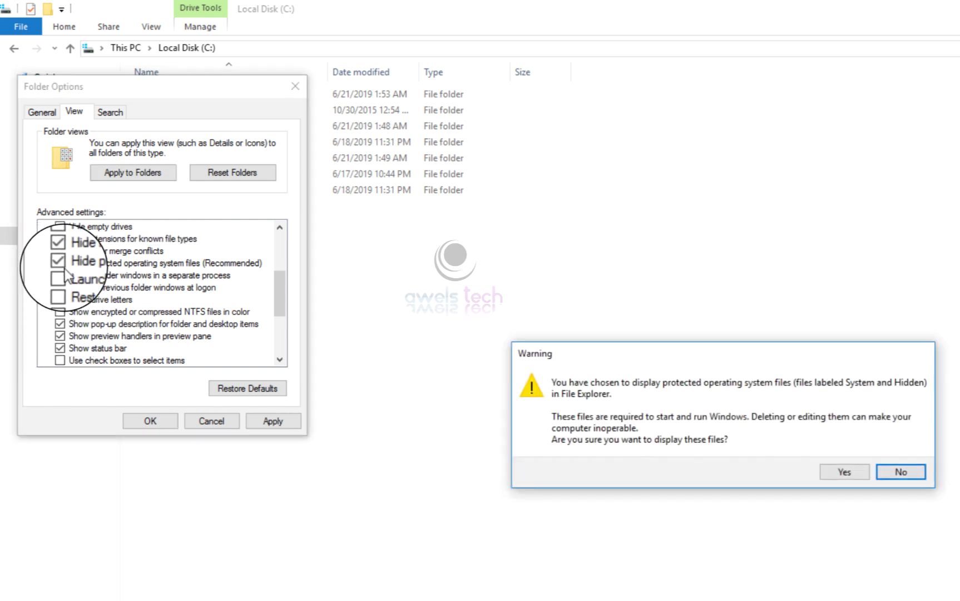
click(915, 472)
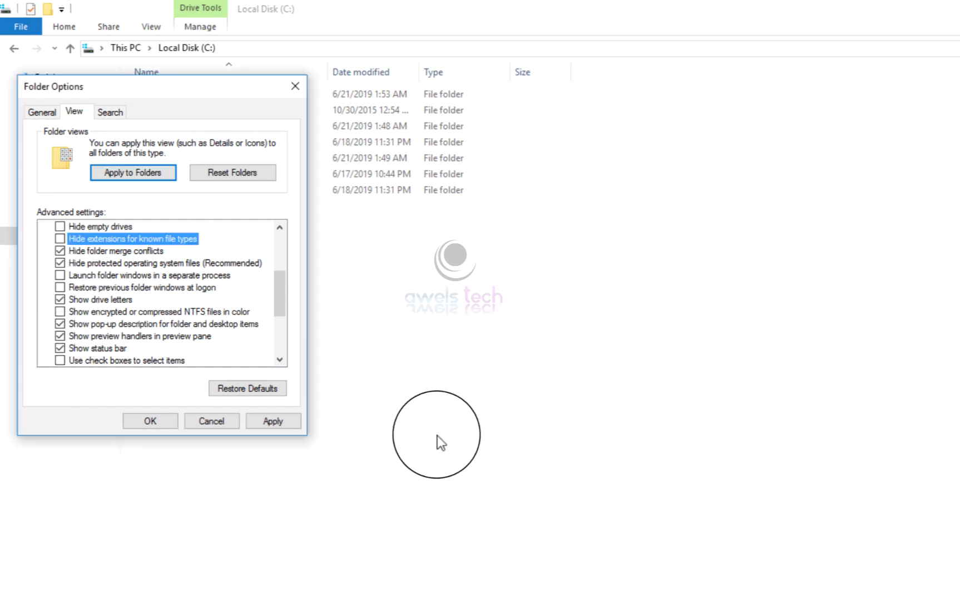
click(59, 262)
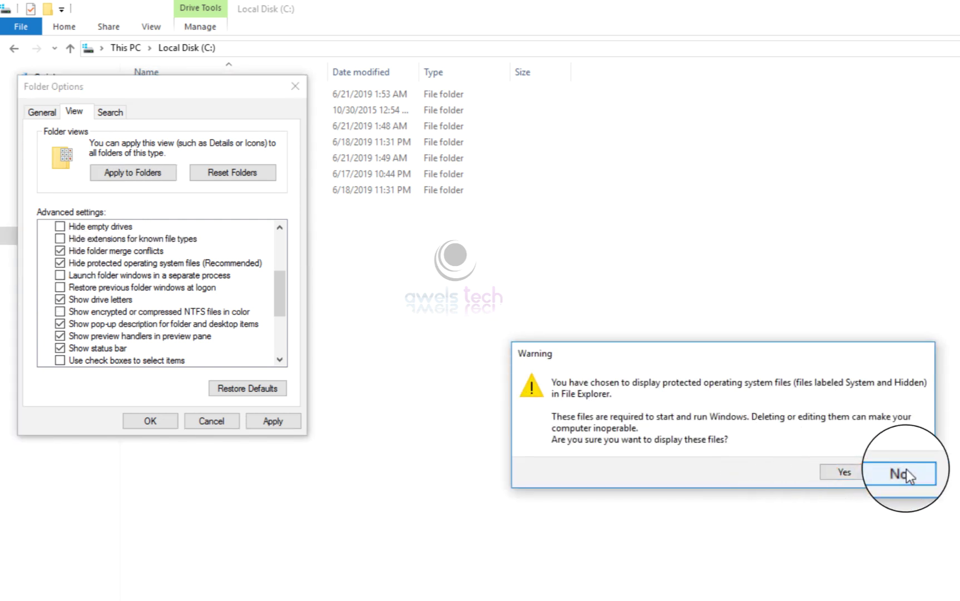
click(844, 472)
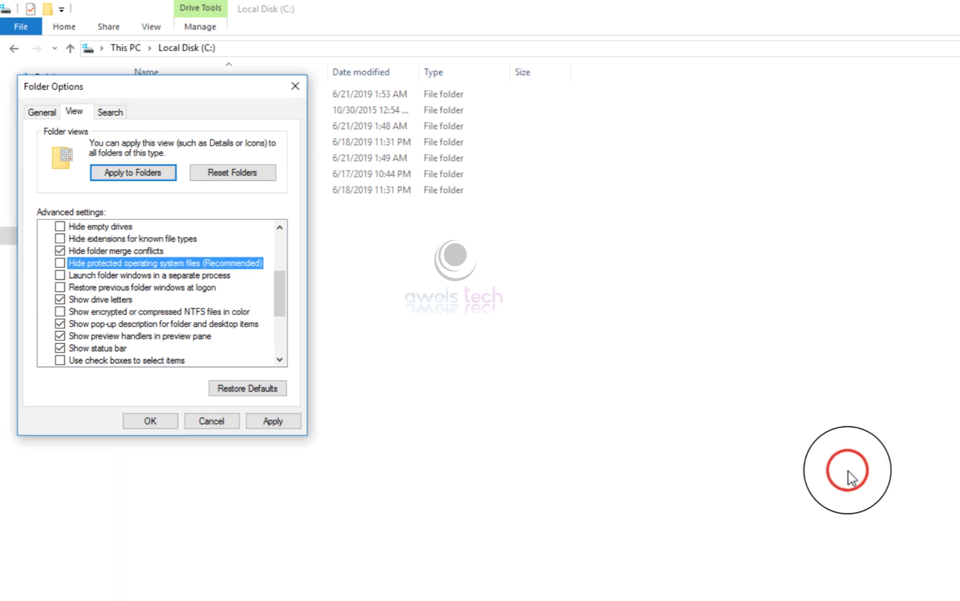
click(270, 424)
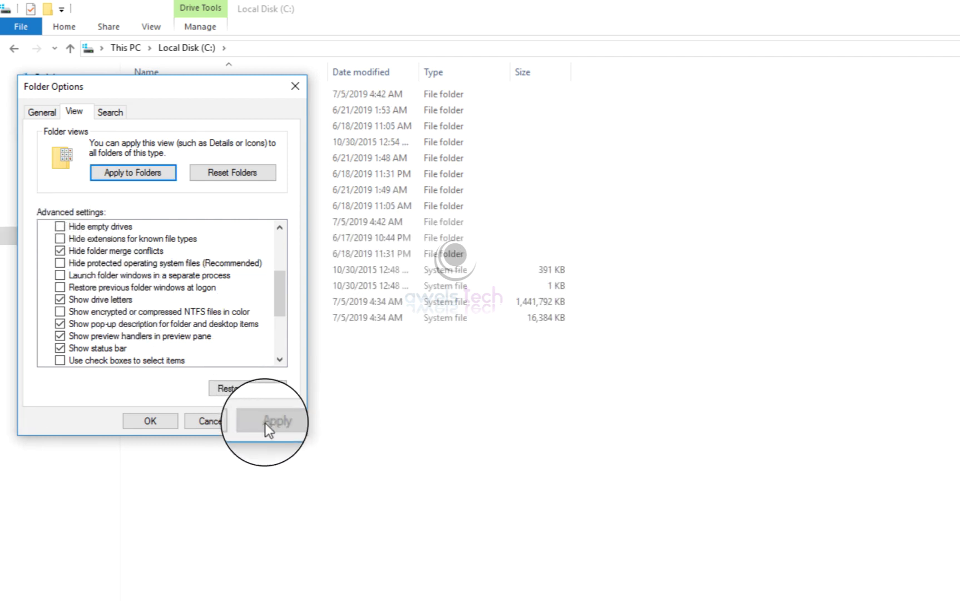
click(161, 422)
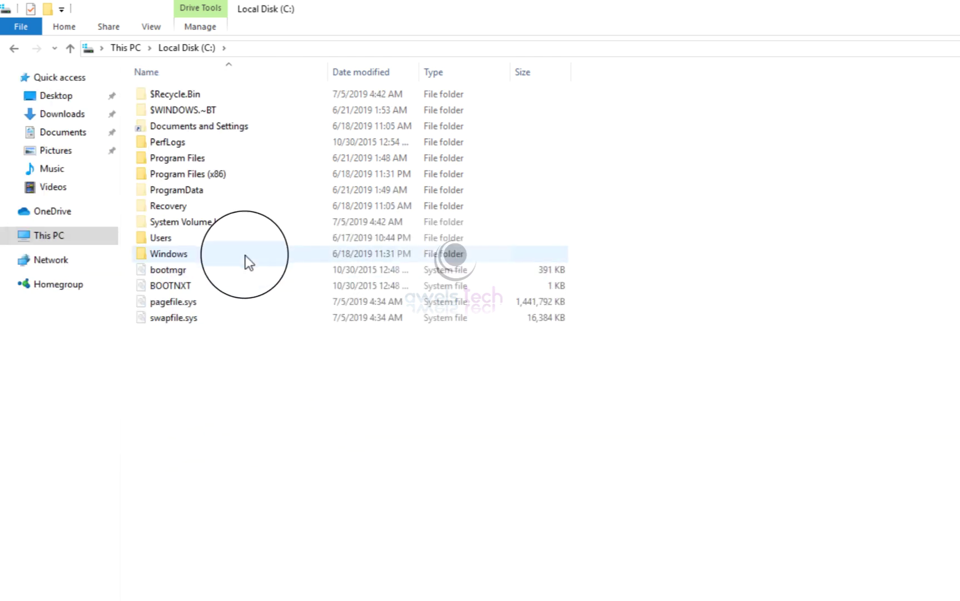
- Try to open the System Volume Information folder on drive C:
click(247, 228)
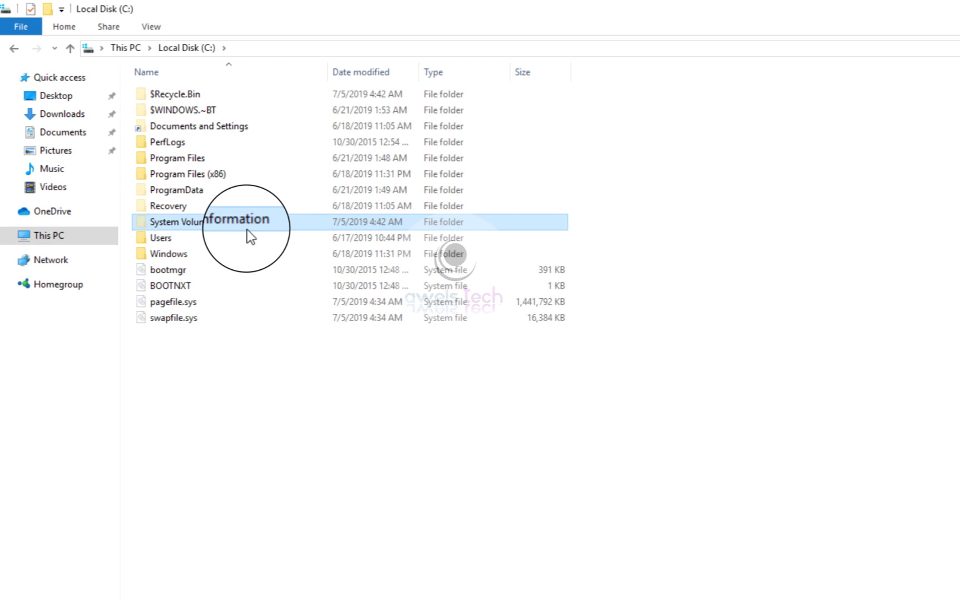
double_click(247, 230)
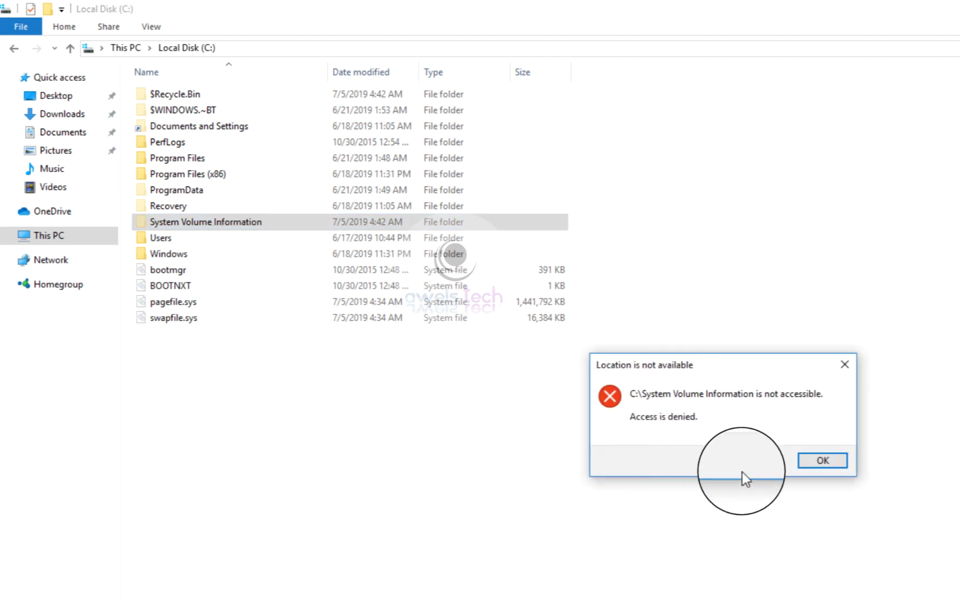
click(806, 460)
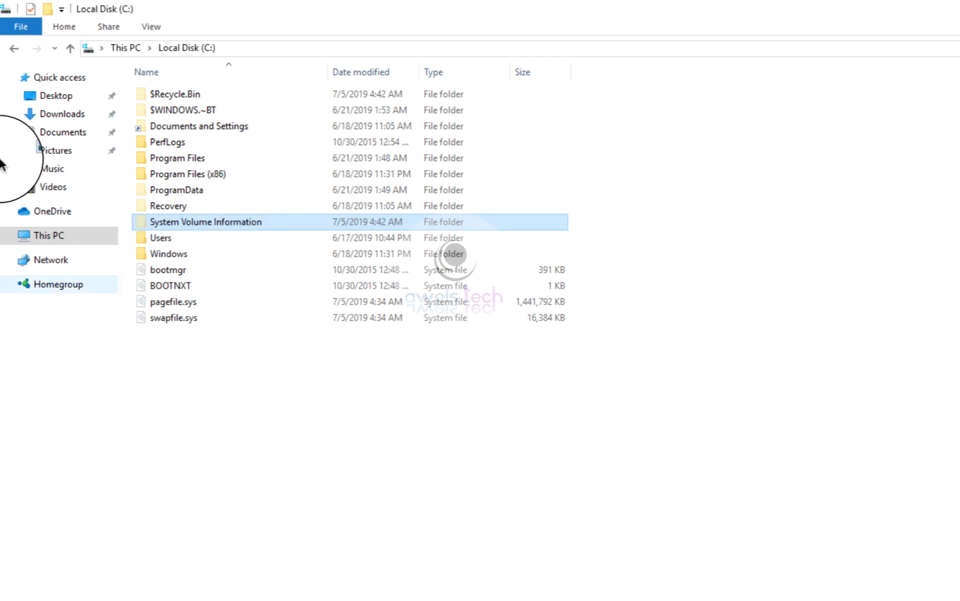
- Open the properties of the System Volume Information folder and check its size and contents
right_click(166, 223)
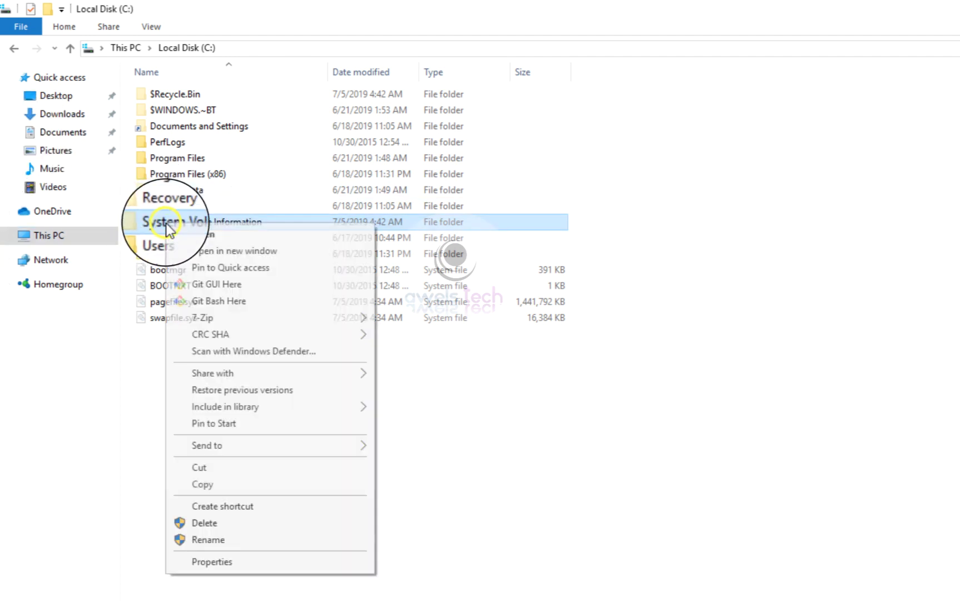
click(310, 563)
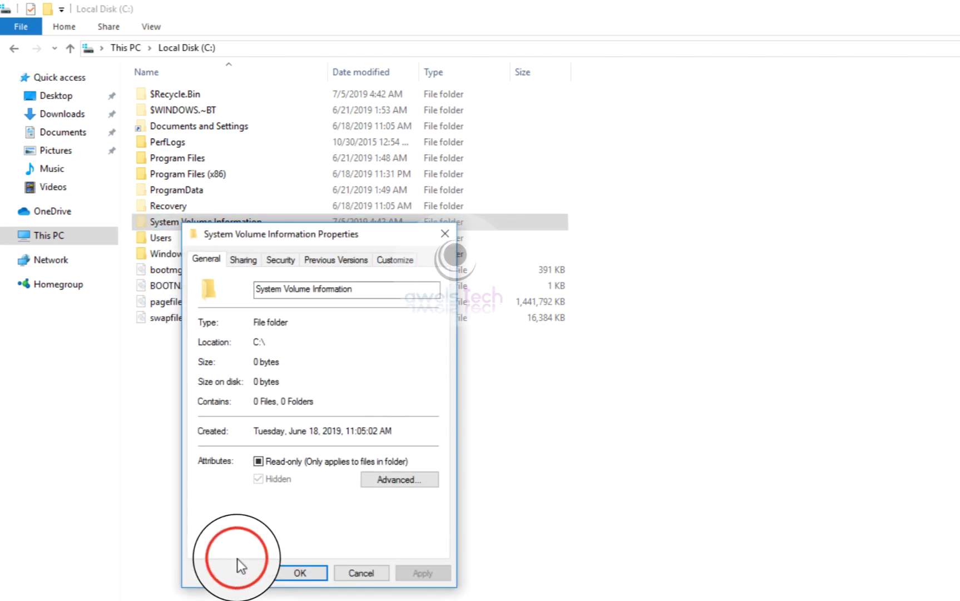
click(256, 382)
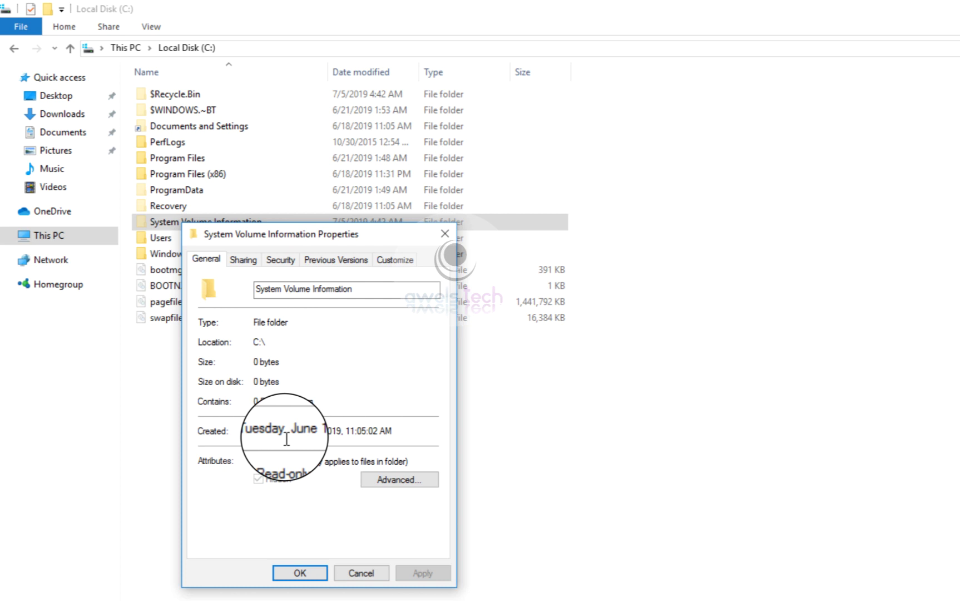
- Close the properties of the System Volume Information folder and dismiss its context menu
click(446, 235)
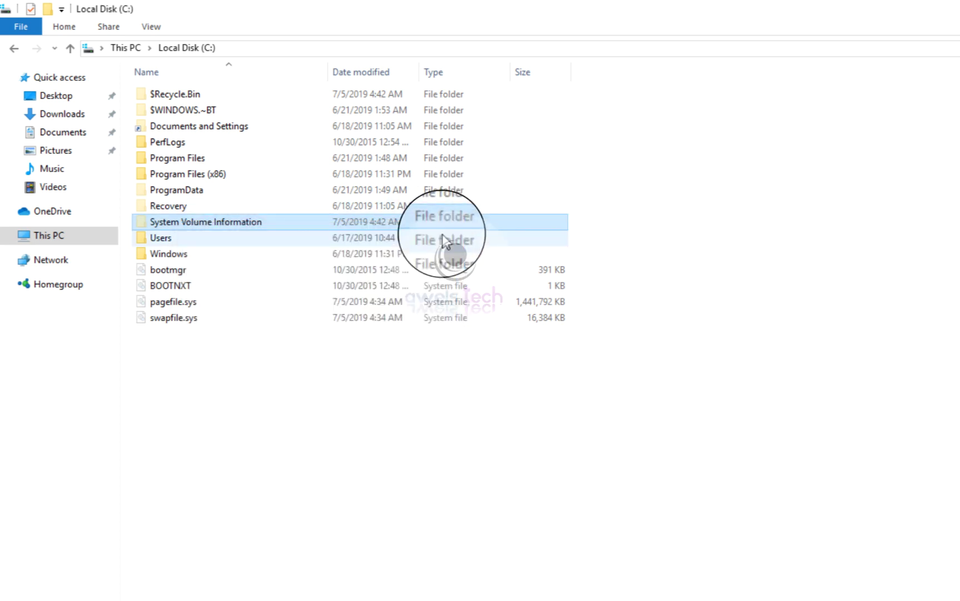
right_click(203, 225)
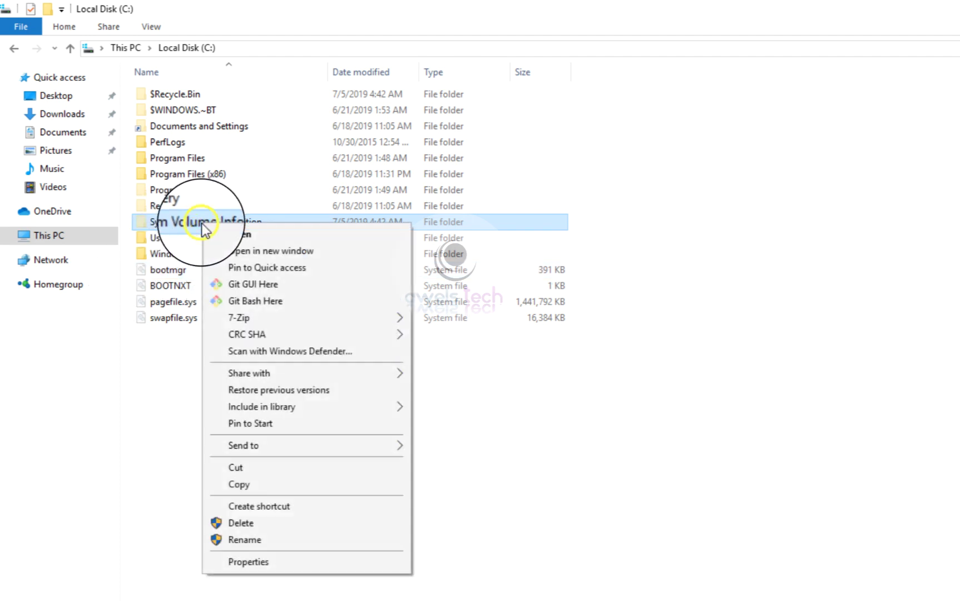
click(181, 352)
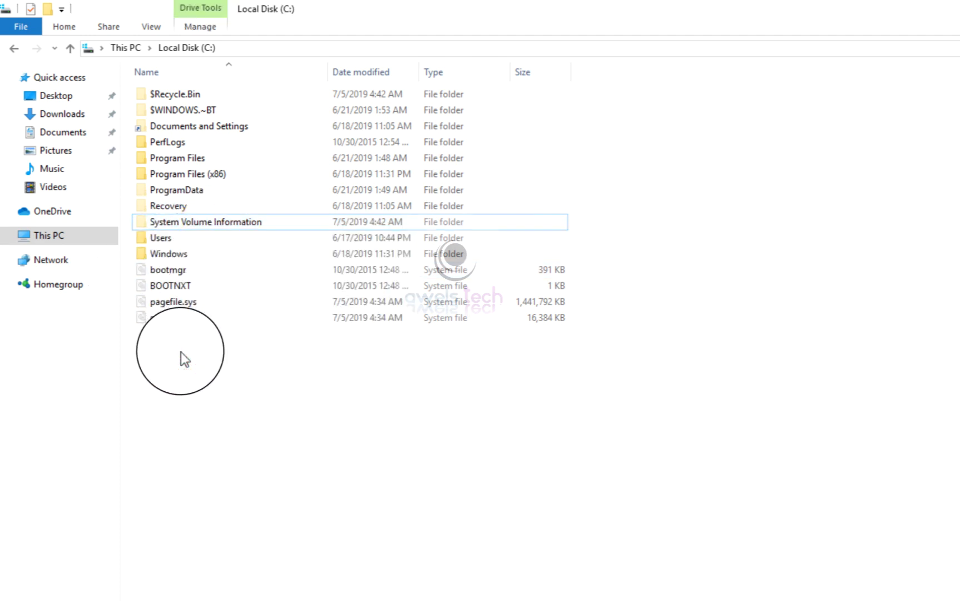
click(216, 222)
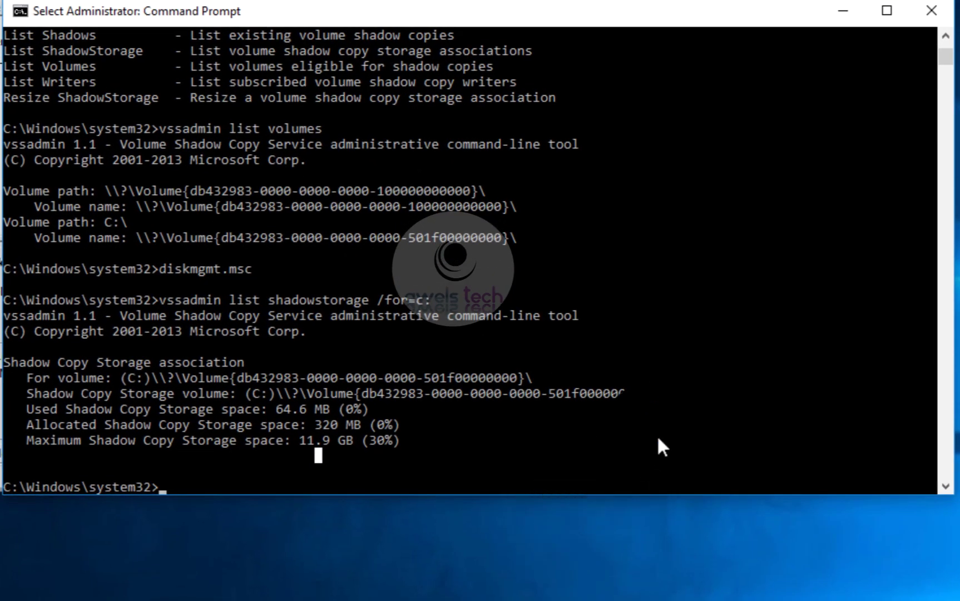
- Check the capacity of Local Disk (C:) in File Explorer and compare it with the maximum shadow copy storage space in Command Prompt
click(659, 434)
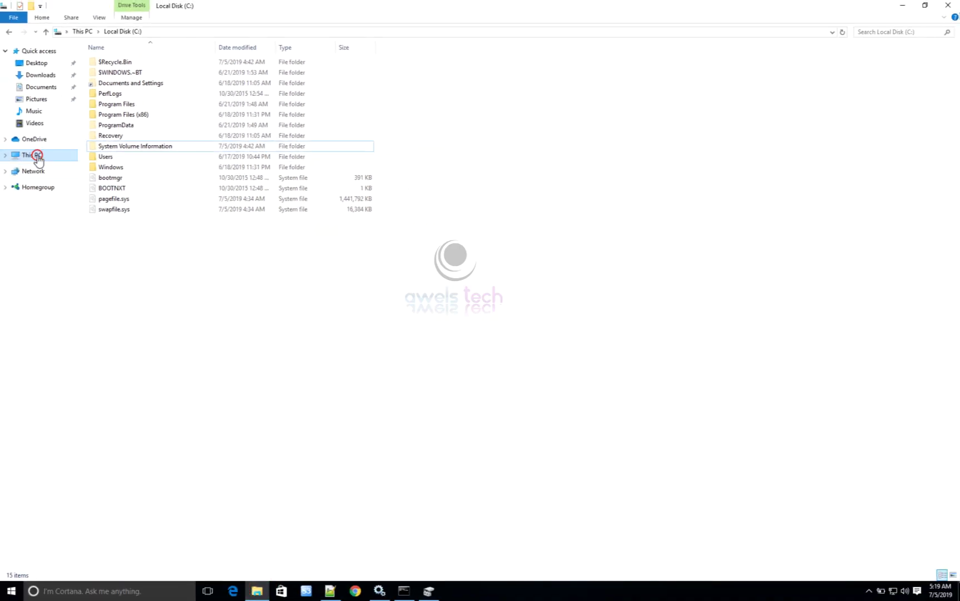
click(38, 155)
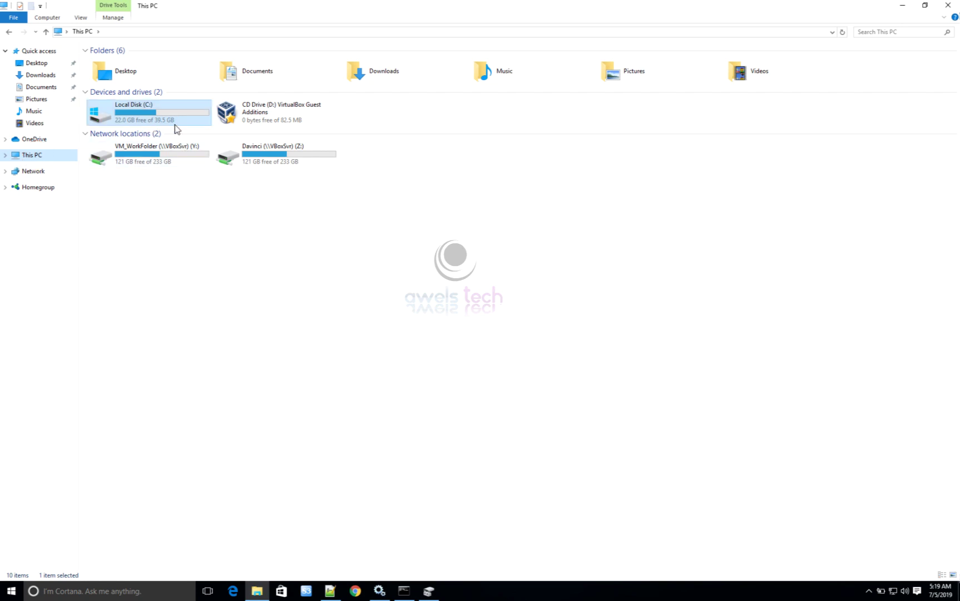
click(904, 7)
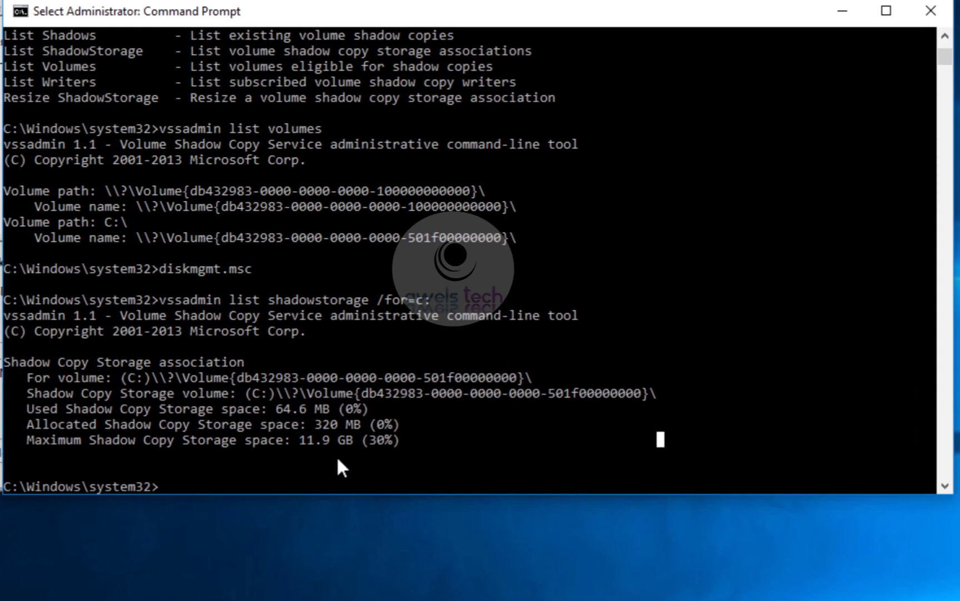
click(338, 460)
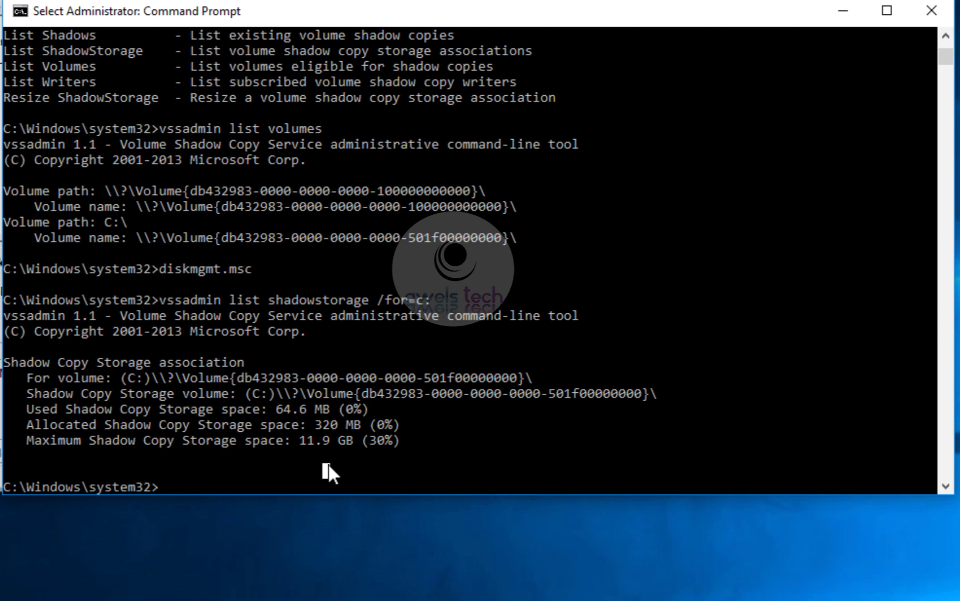
- Try to run the command "vssadmin resize shadowstorge" without any options
text(ve)
key(BackSpace)
key(BackSpace)
text(vs)
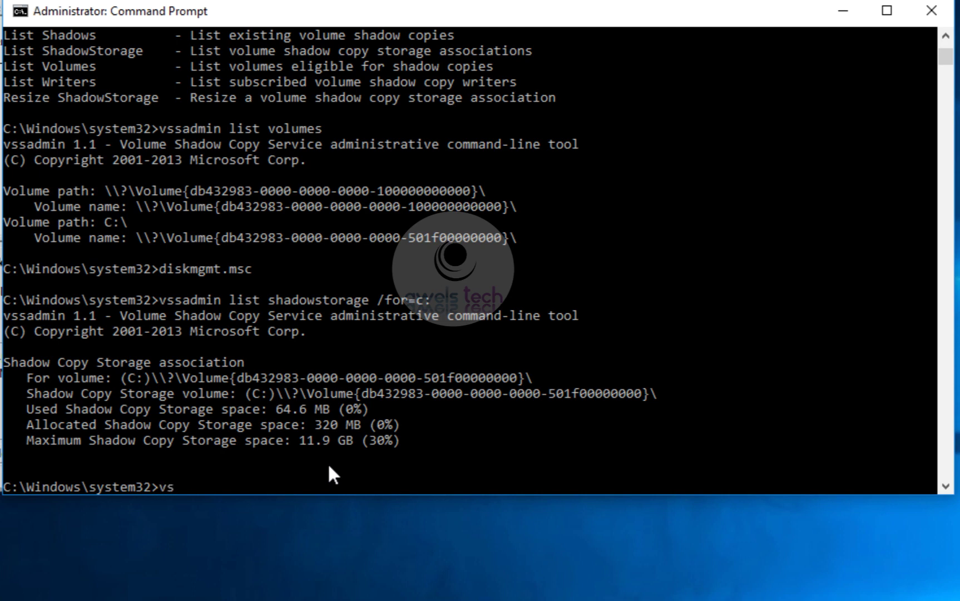
text(sadmin resiz)
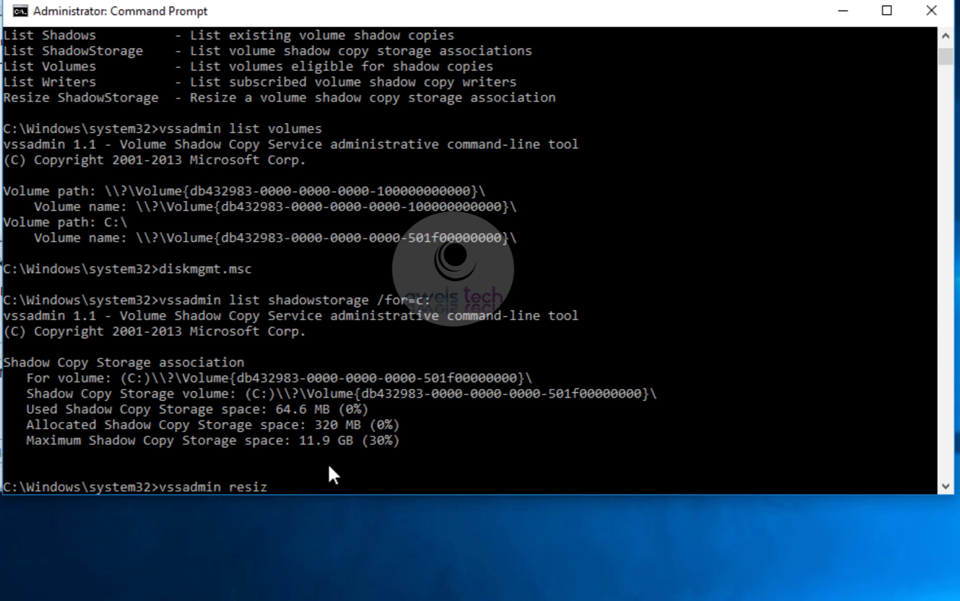
text(e shadowsstorge)
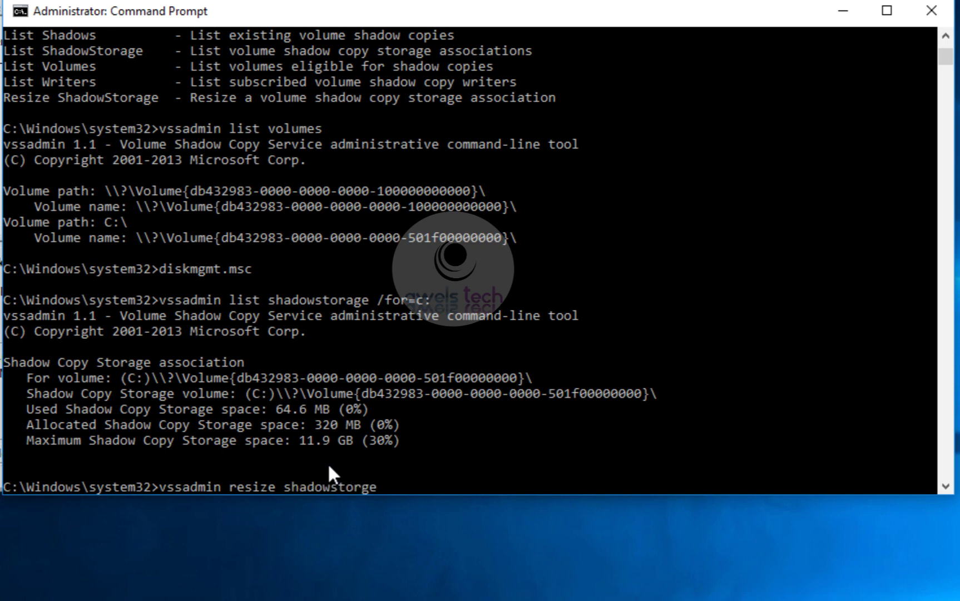
key(Return)
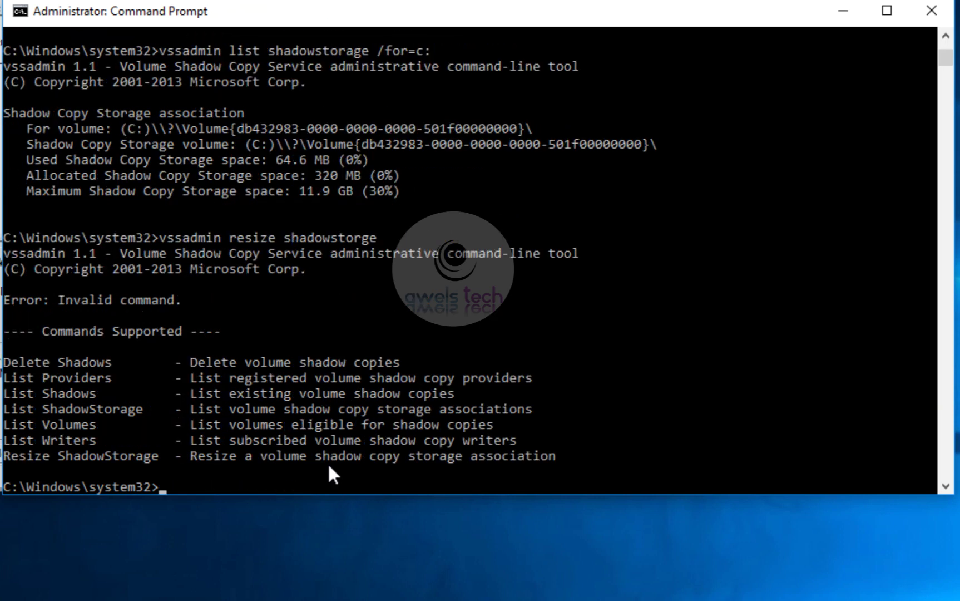
- Recall the previous command and try to get its usage by running "vssadmin resize shadowstorge /help"
key(Up)
text(/for)
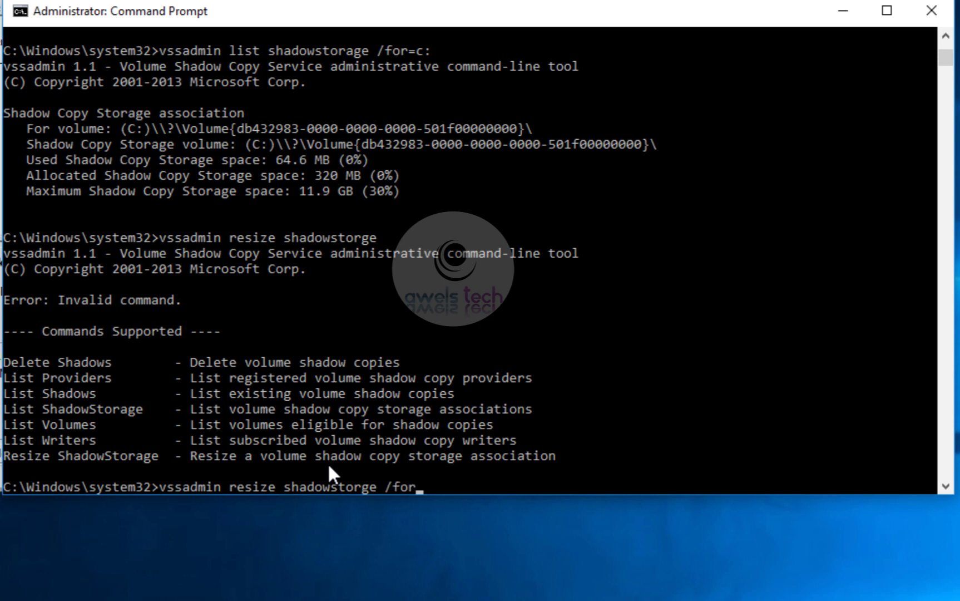
key(BackSpace)
key(BackSpace)
key(BackSpace)
text(help)
key(Return)
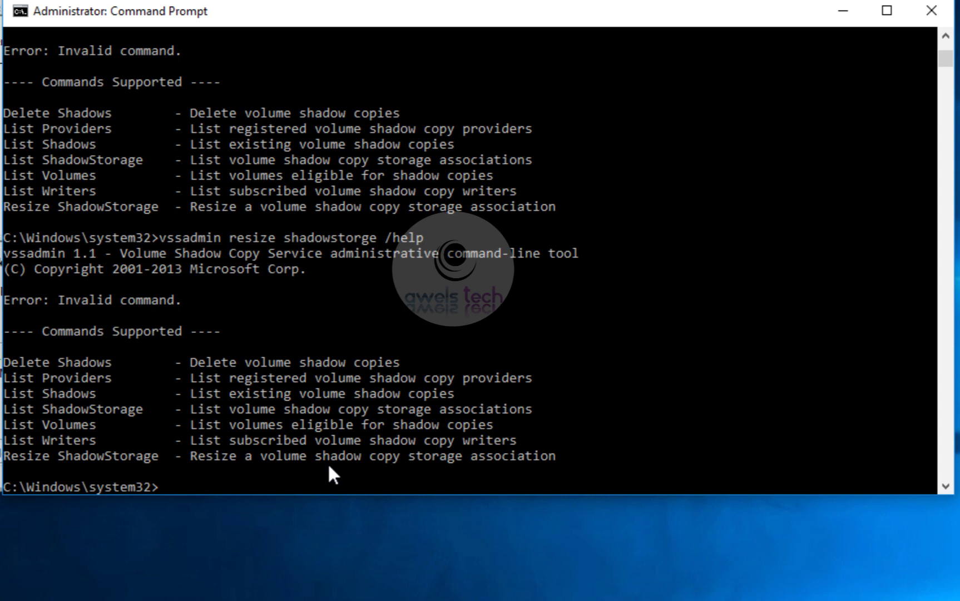
- Try to resize the shadow storage of drive C: by running "vssadmin resize shadowstorage /for=c: /On=c: /maxsize:20%"
text(vssadmin resize)
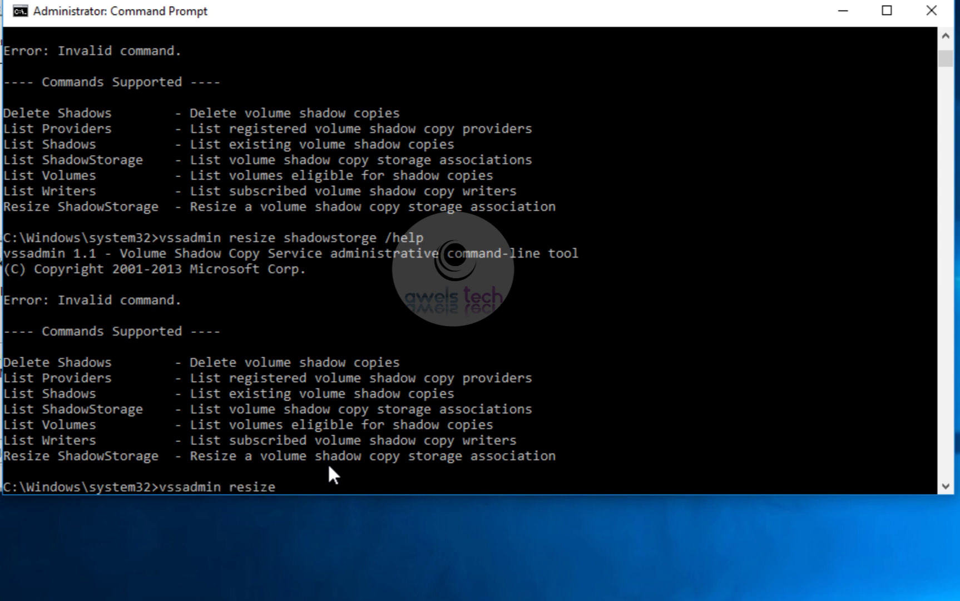
text( shadowstora)
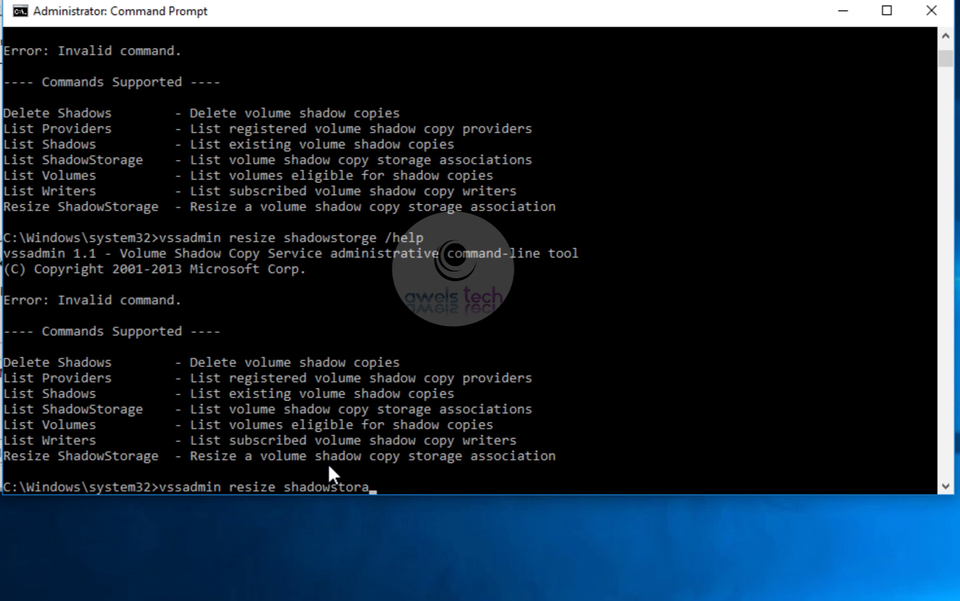
text(ge)
drag(161, 460, 5, 455)
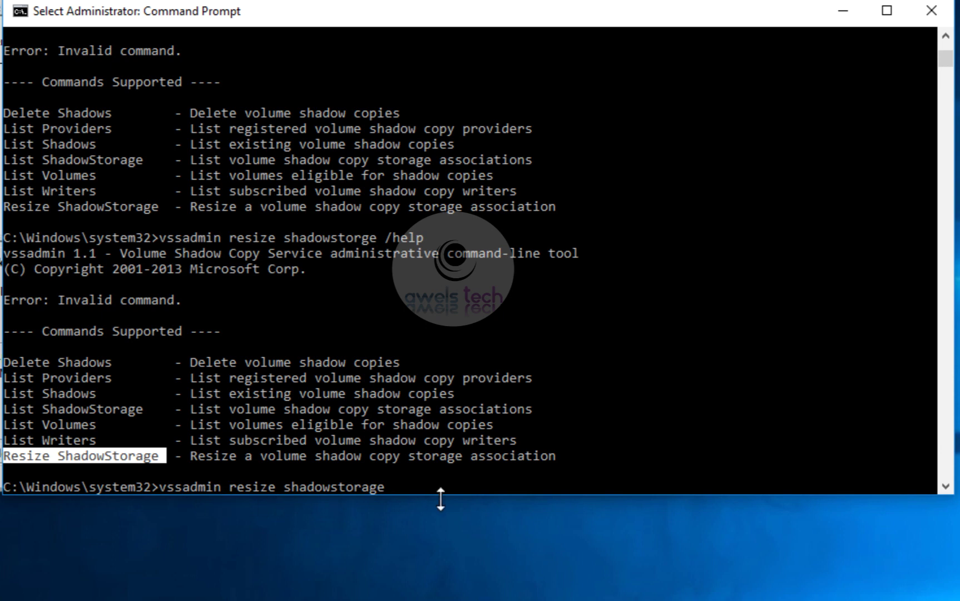
click(473, 479)
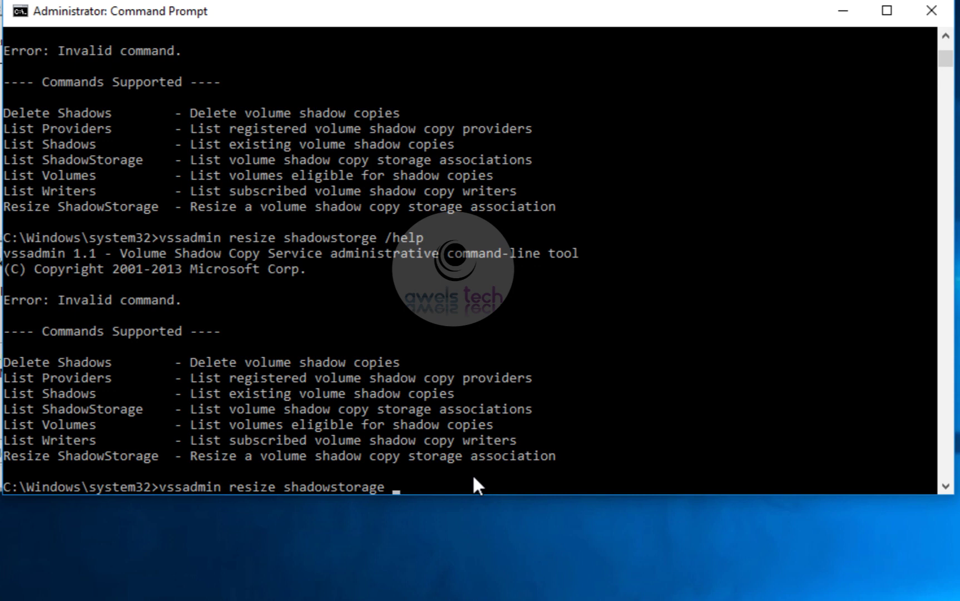
text(/for=c:   /On)
text(=c:)
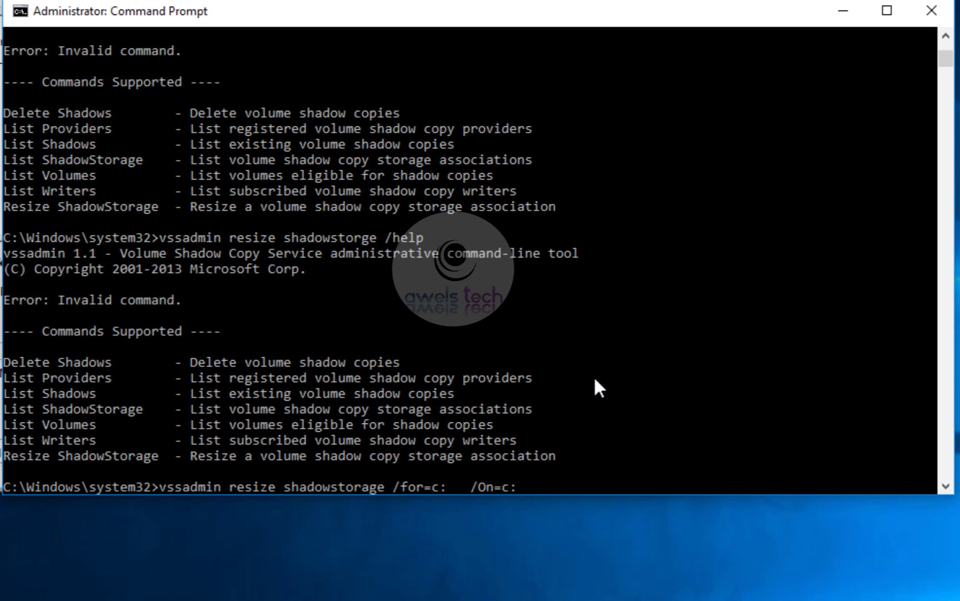
text(/maxsize:20%)
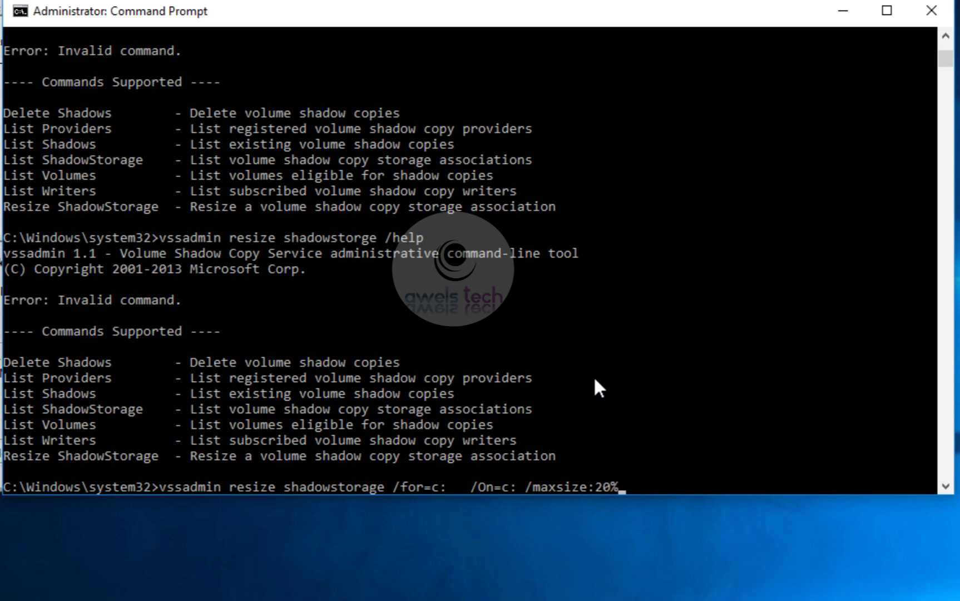
key(Return)
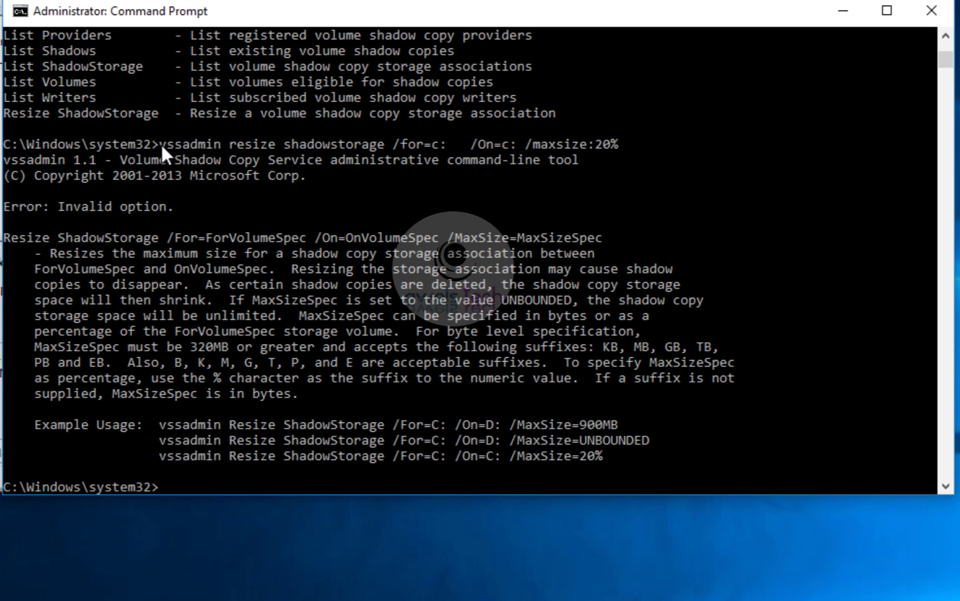
- Copy the resize command back to the prompt and correct its last option to /maxsize=20%
drag(161, 144, 630, 148)
key(super+c)
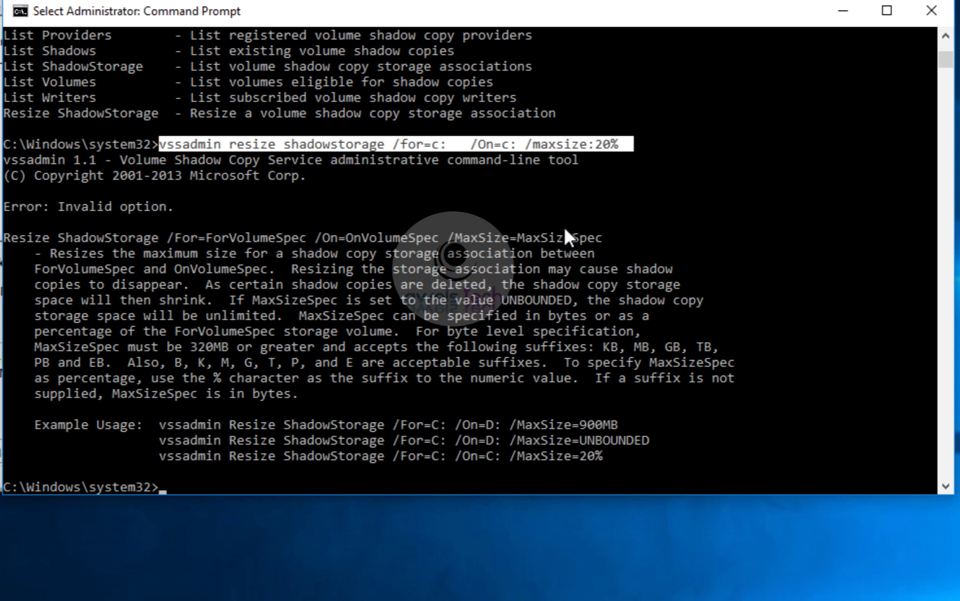
click(594, 146)
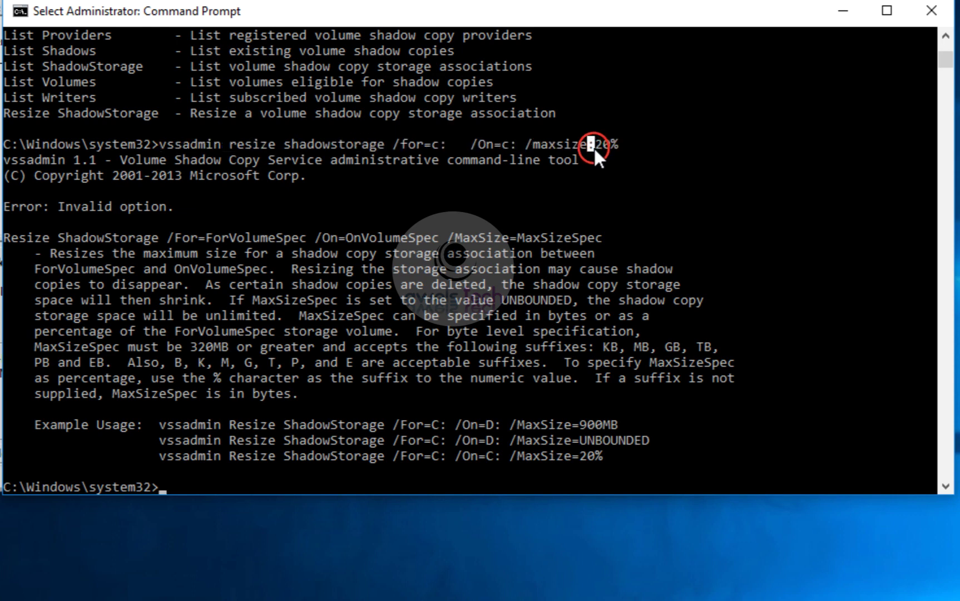
right_click(594, 146)
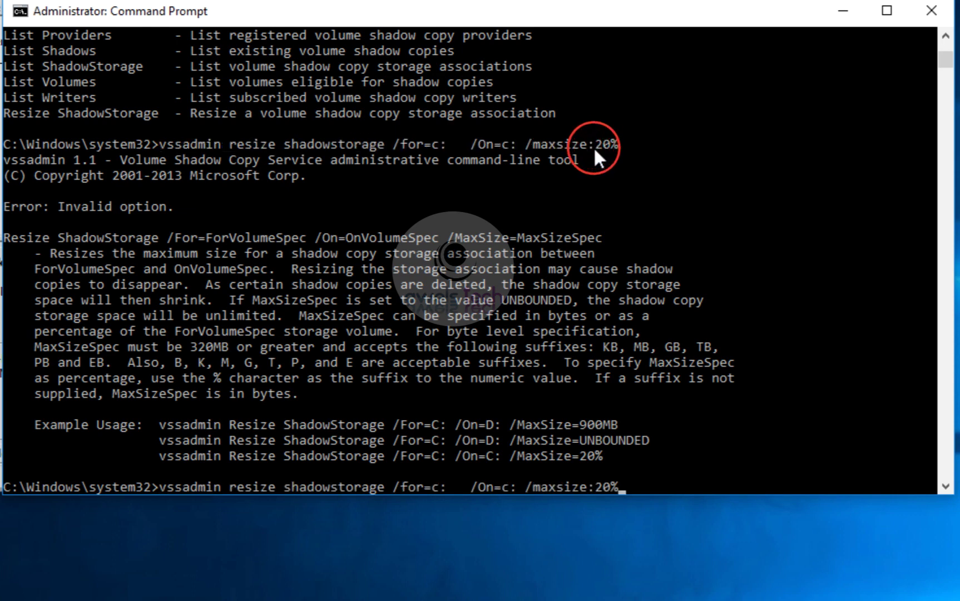
key(Left)
key(Left)
key(Left)
key(BackSpace)
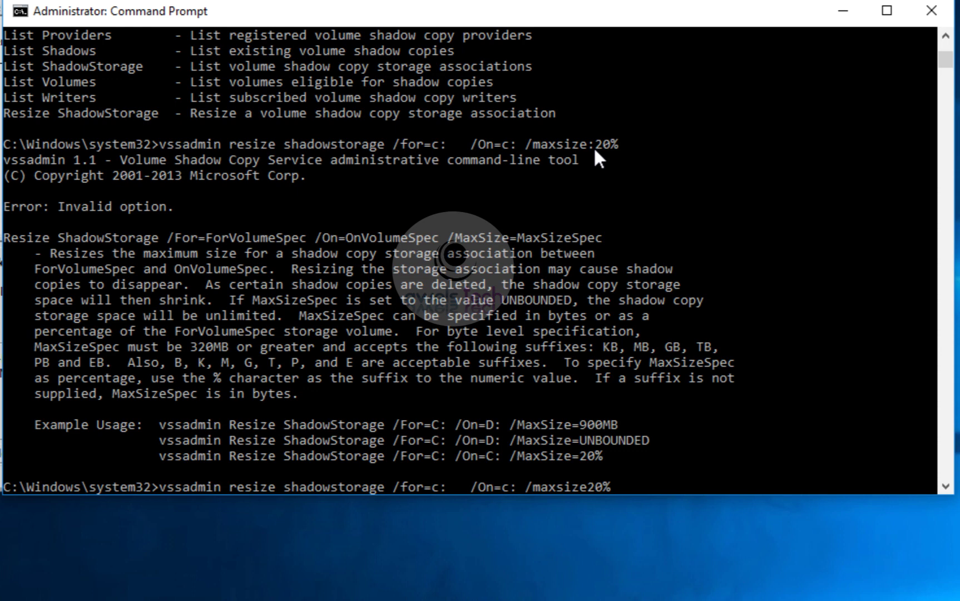
text(=)
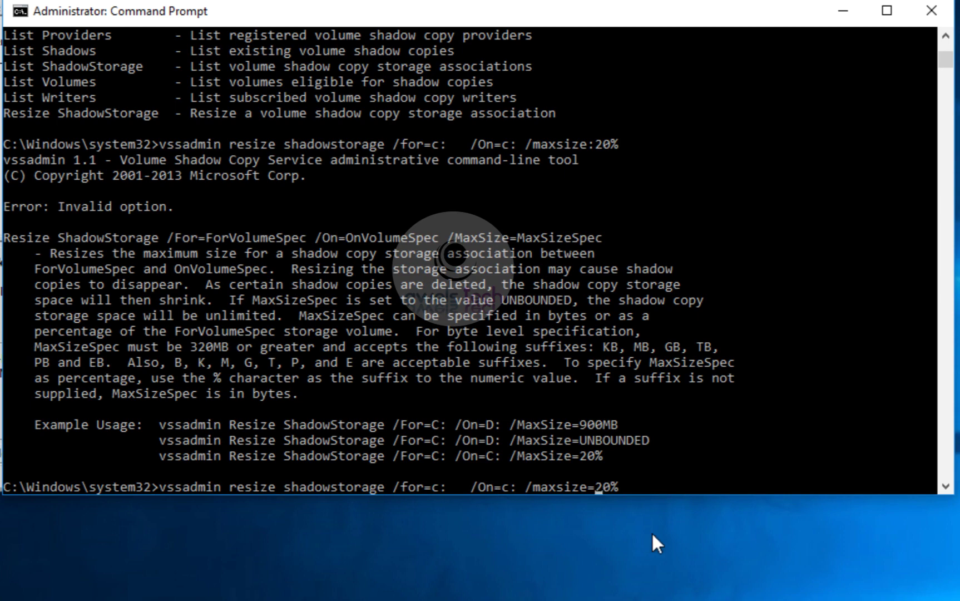
- Review the earlier shadow copy storage figures and the vssadmin resize usage examples in the console output
scroll(635, 351, up, 4)
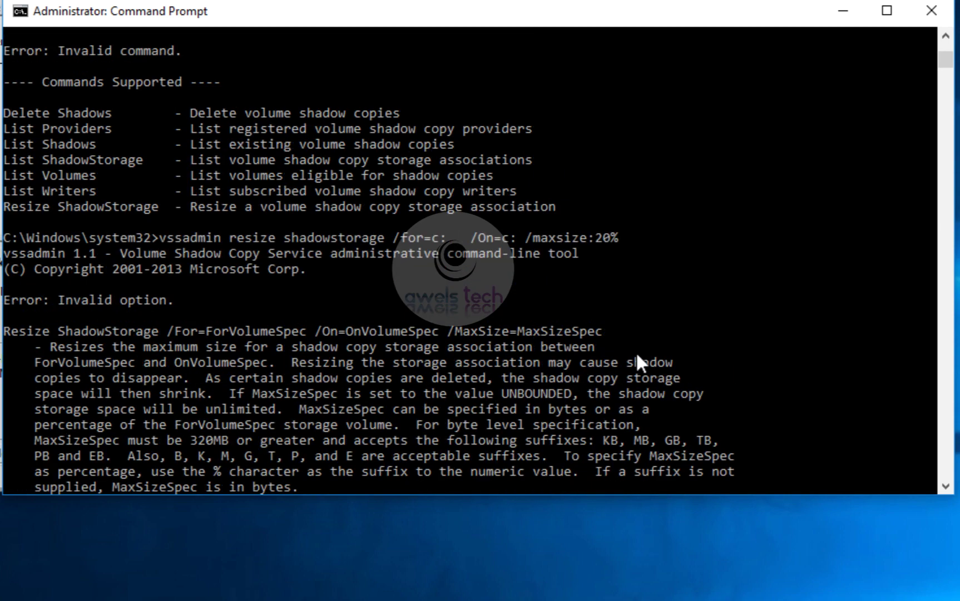
scroll(636, 351, up, 1)
scroll(635, 351, up, 7)
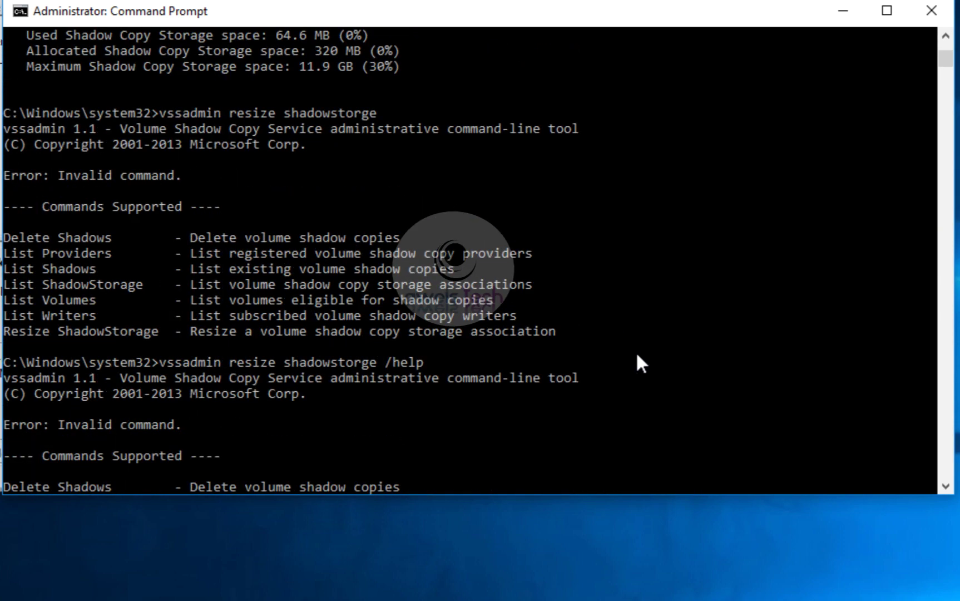
drag(417, 168, 377, 167)
scroll(376, 165, down, 15)
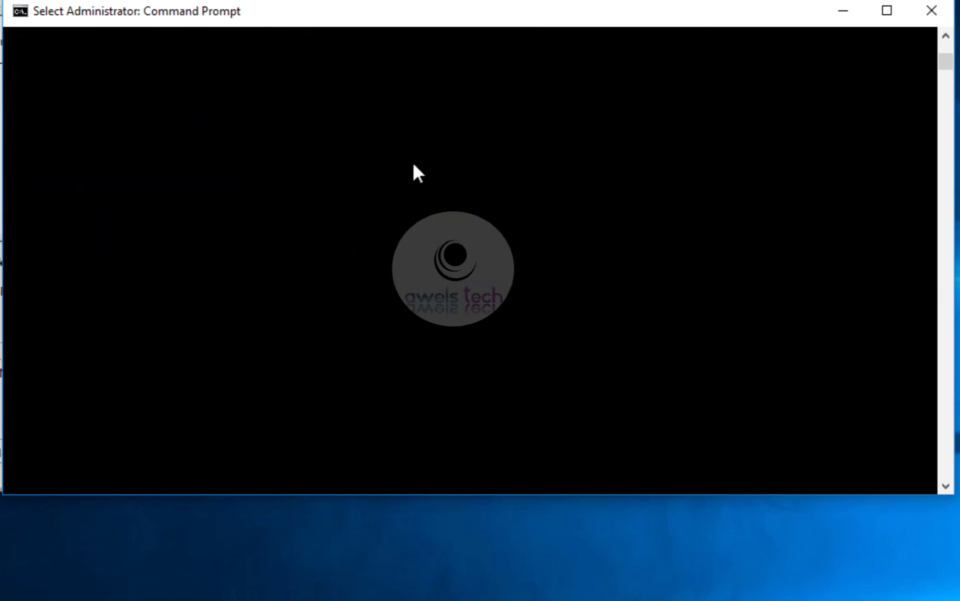
scroll(413, 161, up, 15)
click(413, 161)
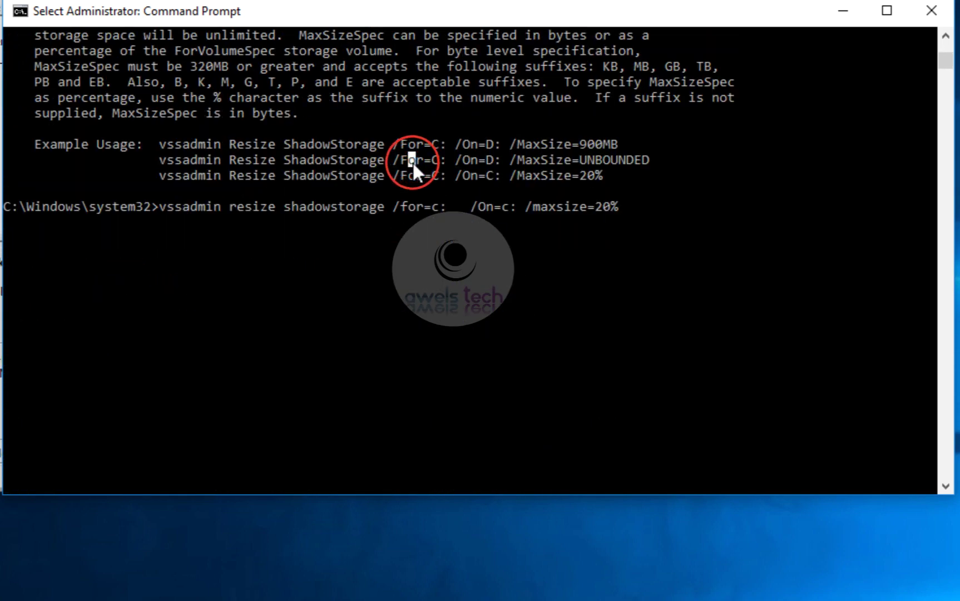
key(Escape)
- Run "vssadmin resize shadowstorage /for=c: /On=c: /maxsize=20%" to limit the shadow storage of drive C:
click(664, 209)
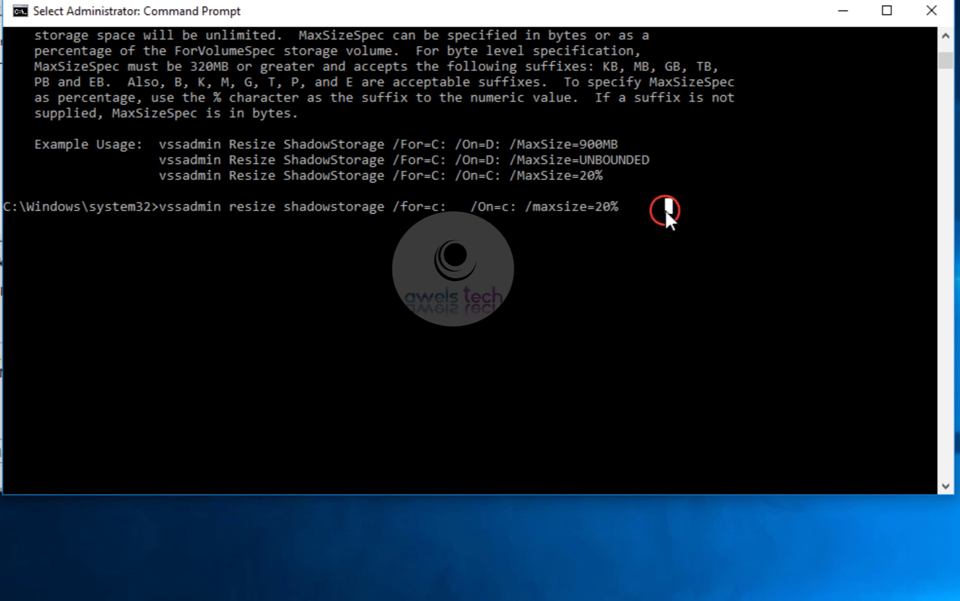
key(Escape)
click(631, 208)
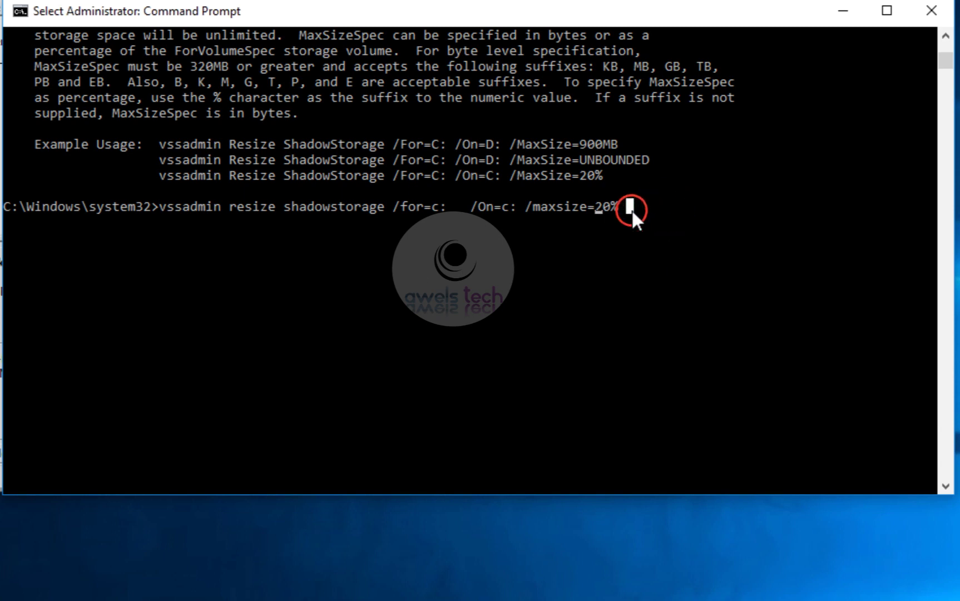
key(Escape)
key(Return)
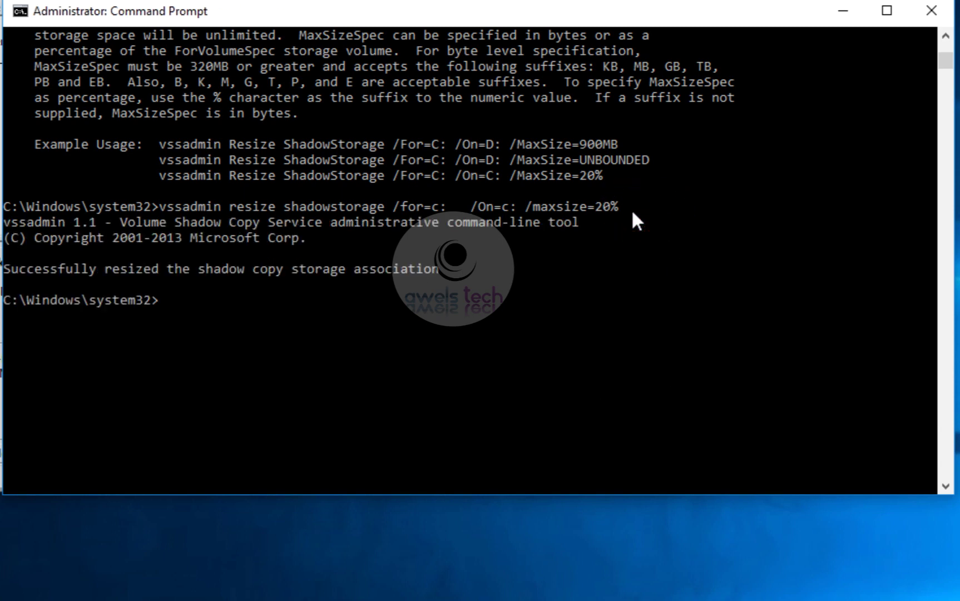
- Run "vssadmin list shadowstorage /for=c:" again to check the maximum shadow copy storage space of drive C:
drag(22, 270, 450, 274)
click(310, 303)
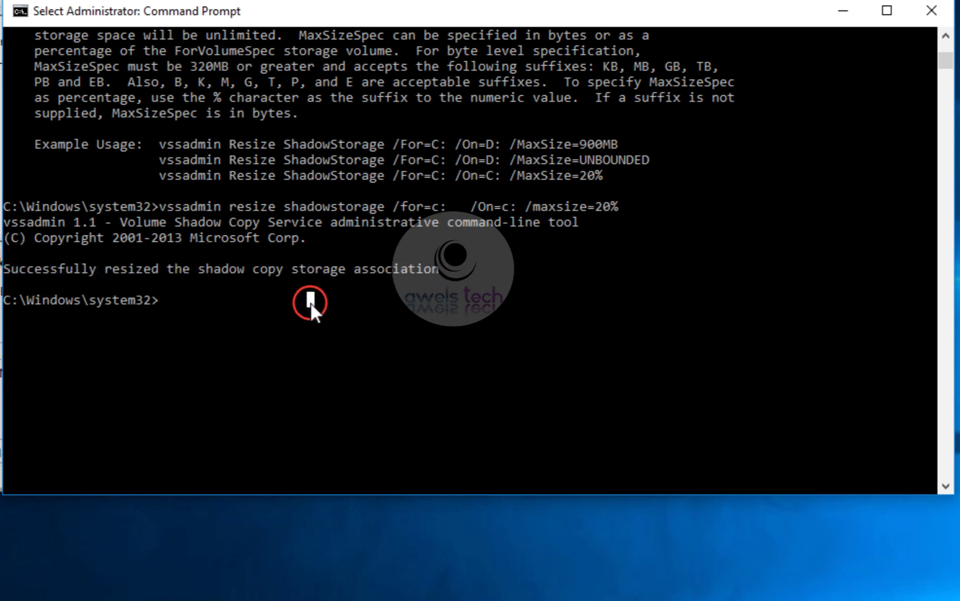
key(Escape)
key(Up)
key(Up)
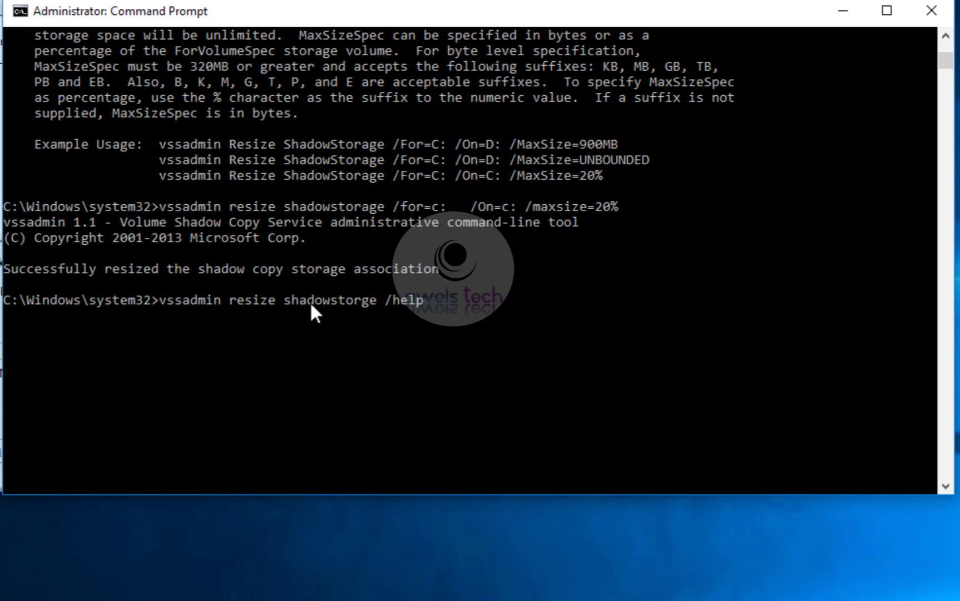
key(BackSpace)
key(BackSpace)
key(BackSpace)
key(BackSpace)
key(BackSpace)
key(BackSpace)
key(Up)
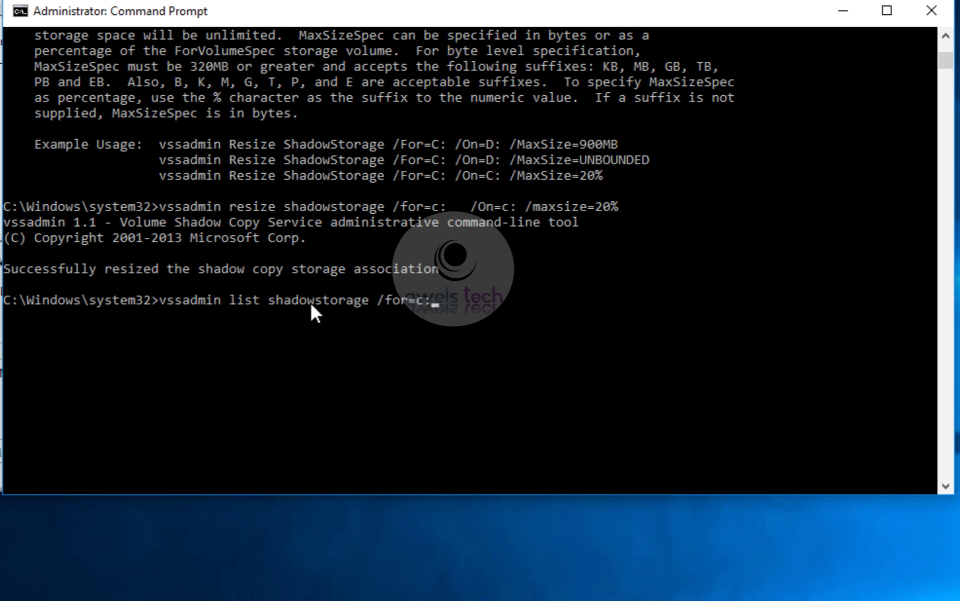
key(Return)
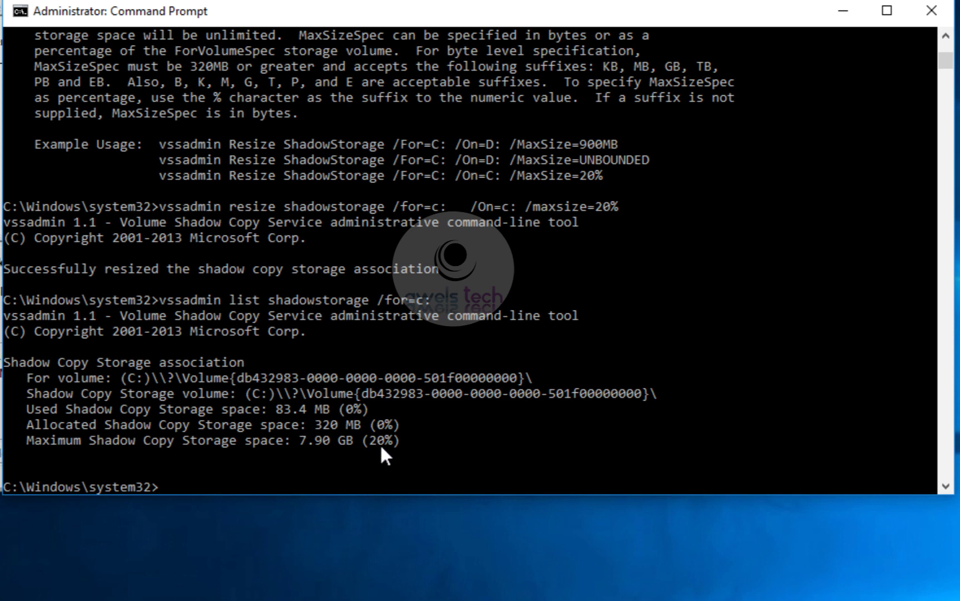
drag(399, 441, 308, 445)
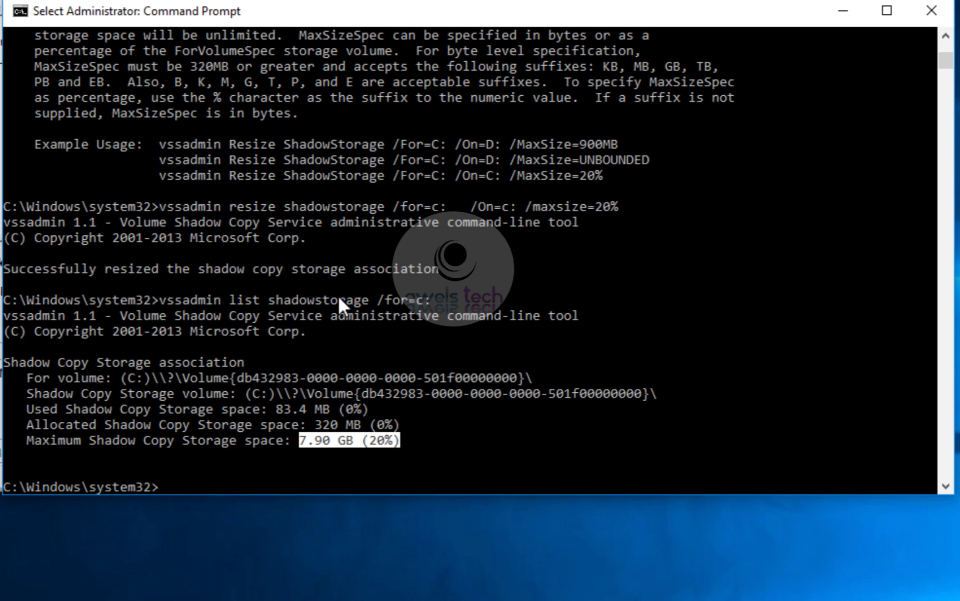
- Run "vssadmin" to list its supported commands, and display the deletion usage with "vssadmin delete shadows"
text(vssa)
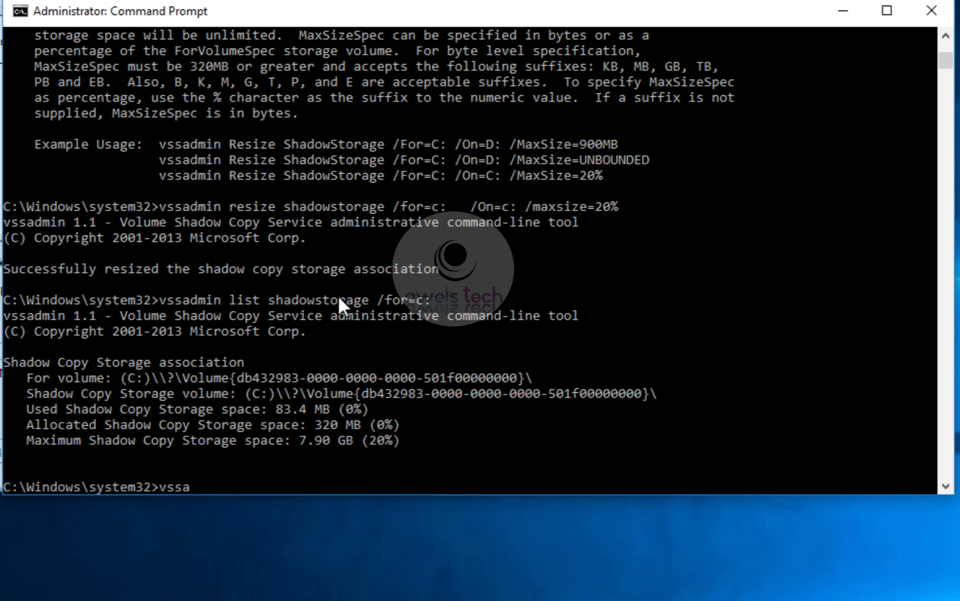
text(dmin)
key(Return)
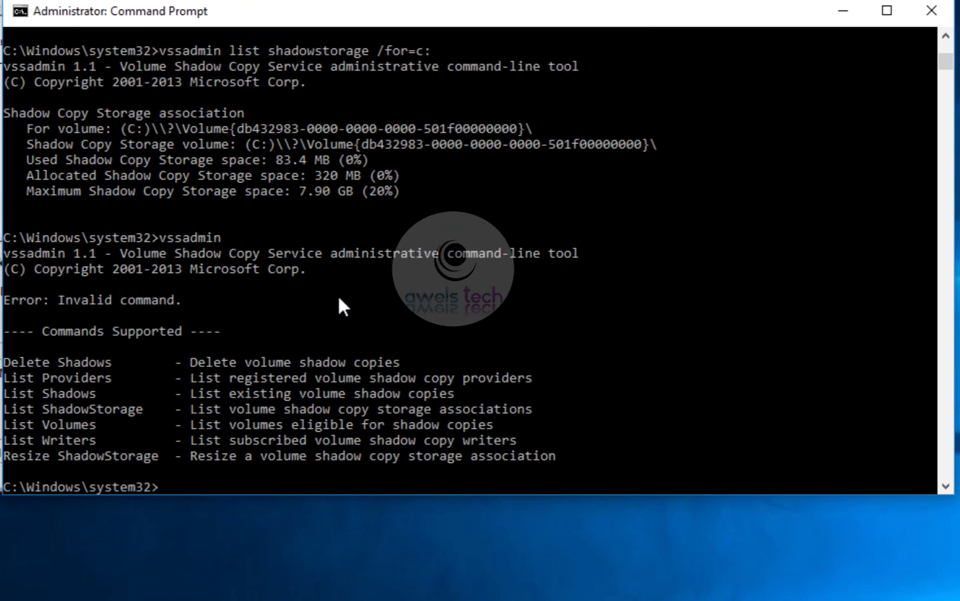
drag(5, 363, 123, 375)
click(121, 367)
text(v)
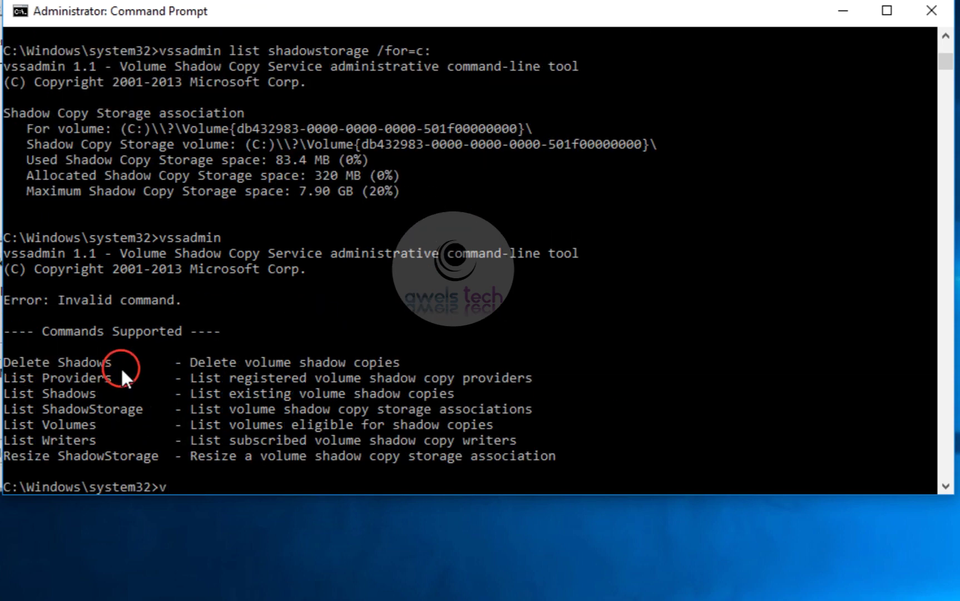
text(ssadmin delete shadows)
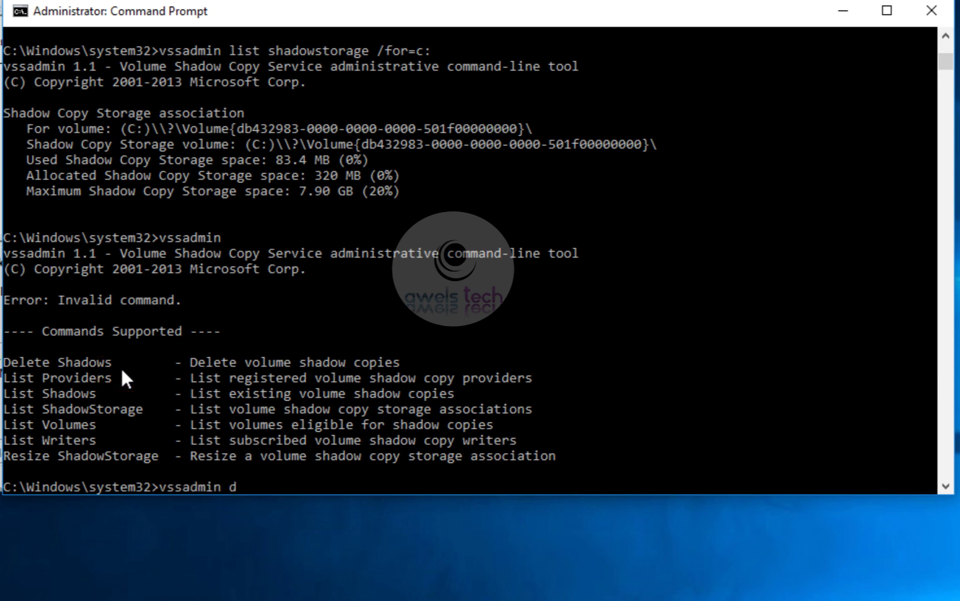
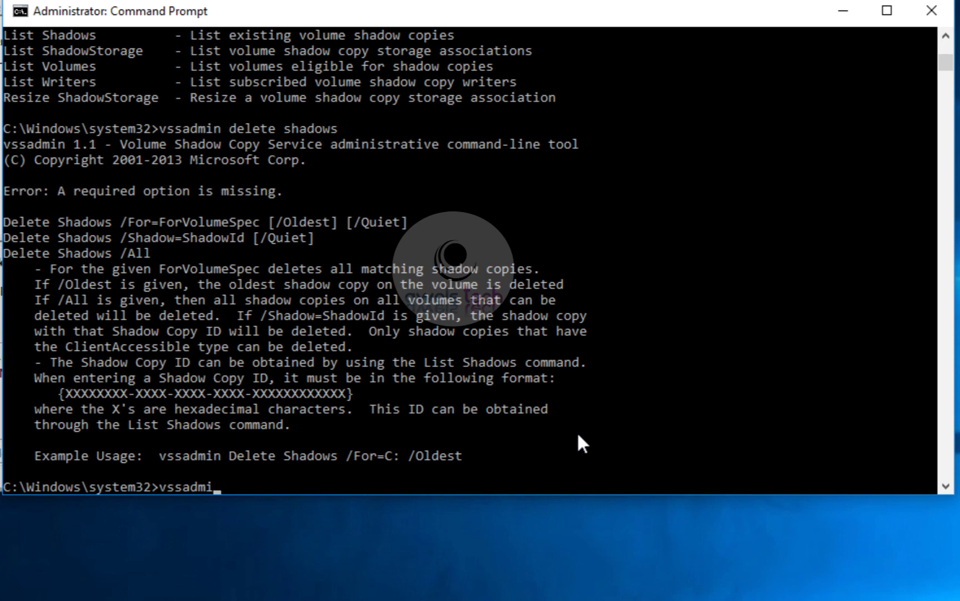
- Try "vssadmin shadows", and correct it to "vssadmin list shadows" to list the existing shadow copies
text(n shadows)
key(Return)
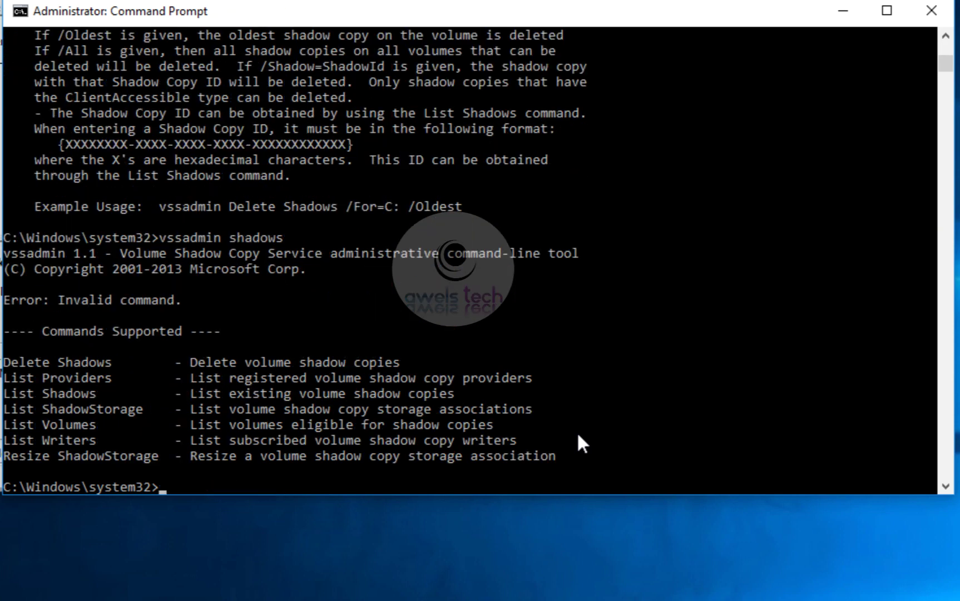
key(Up)
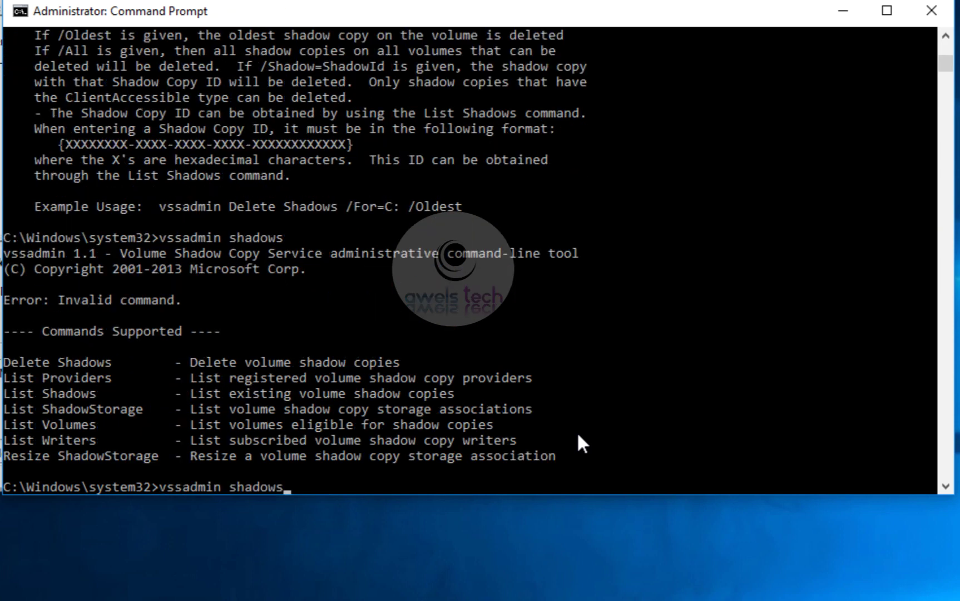
key(BackSpace)
key(BackSpace)
key(BackSpace)
key(BackSpace)
key(BackSpace)
key(BackSpace)
key(BackSpace)
text(list shadows)
key(Return)
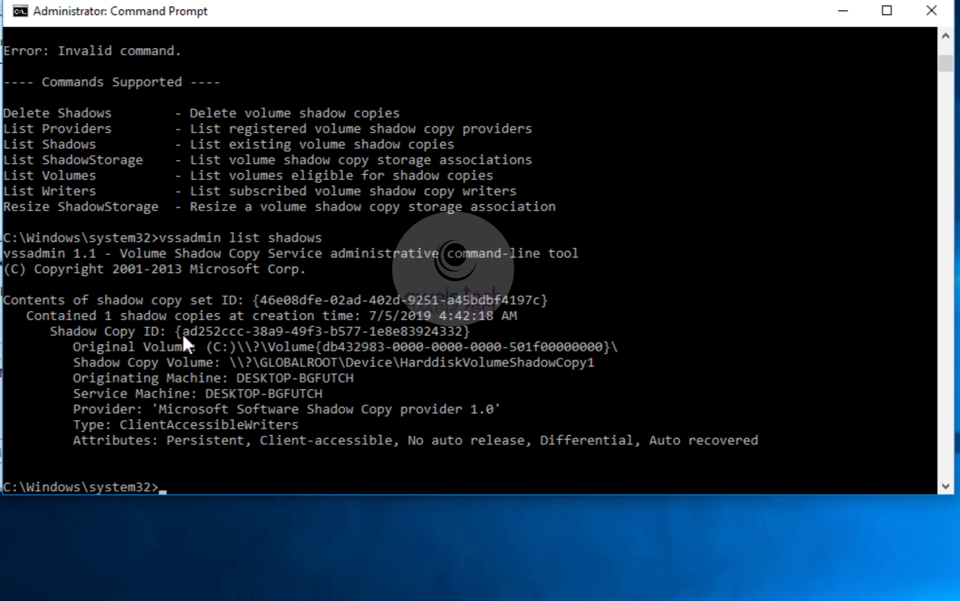
- Examine the ID and creation time of the listed shadow copy
drag(183, 331, 447, 332)
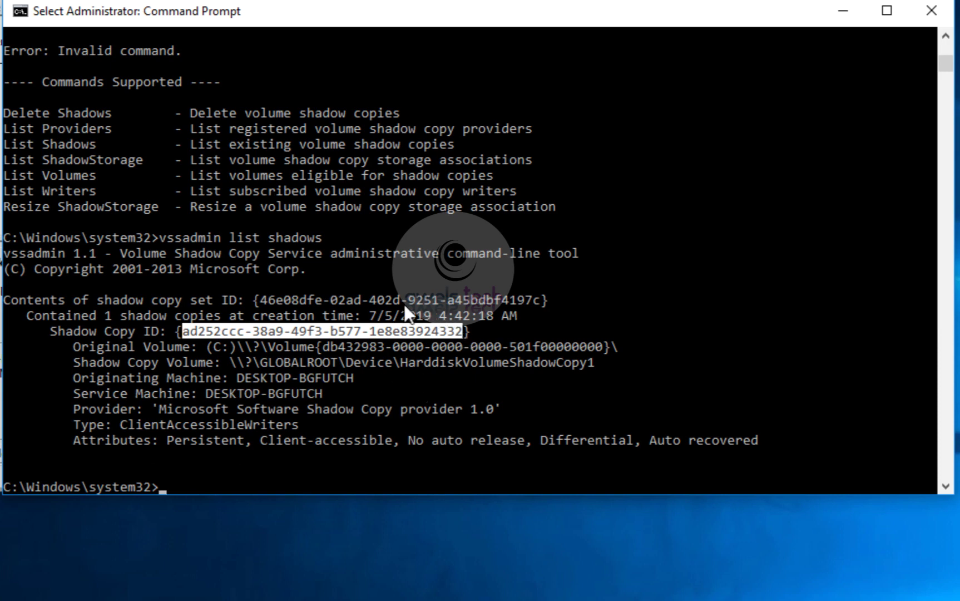
right_click(392, 313)
drag(392, 314, 364, 315)
click(451, 315)
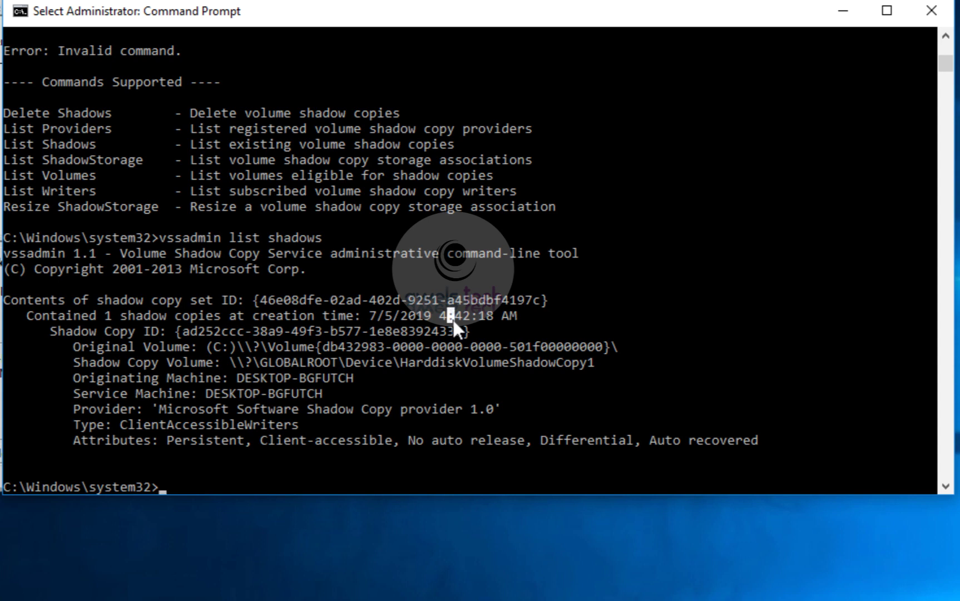
- Try to delete every shadow copy by running "vssadmin delete shadows /for=all"
text(delete)
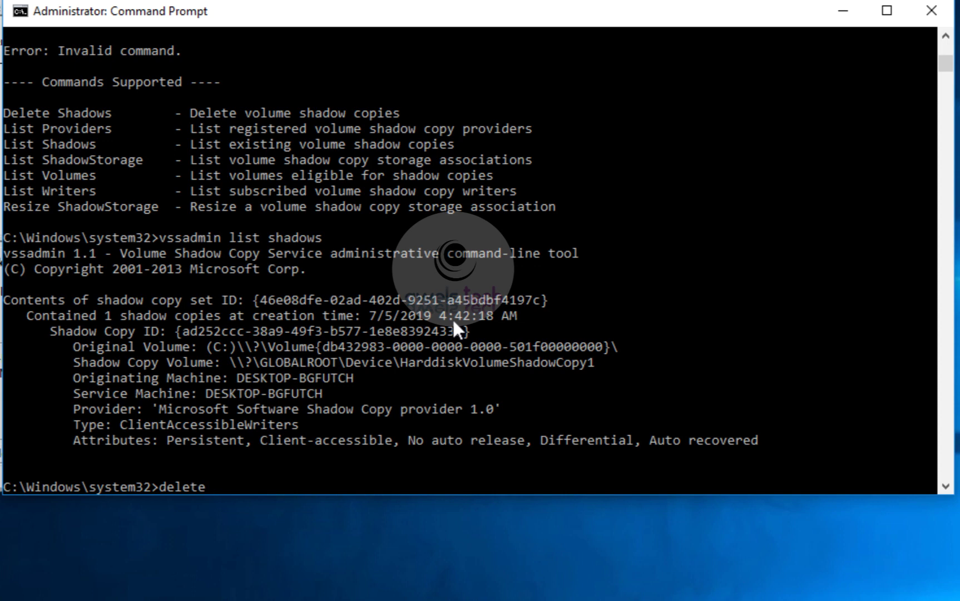
text(h)
key(BackSpace)
key(BackSpace)
key(BackSpace)
key(BackSpace)
key(BackSpace)
key(BackSpace)
key(BackSpace)
key(BackSpace)
key(BackSpace)
text(vssadmin)
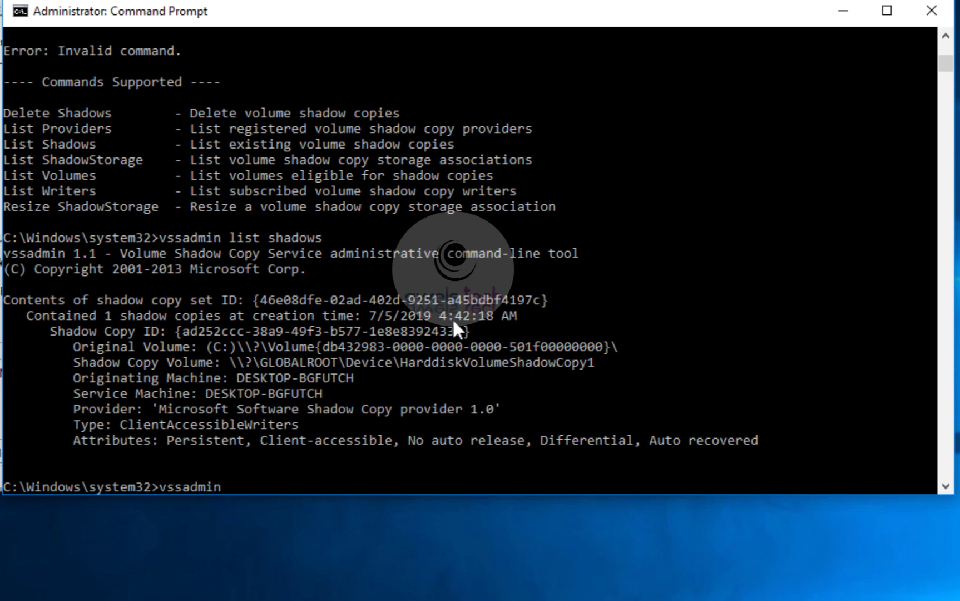
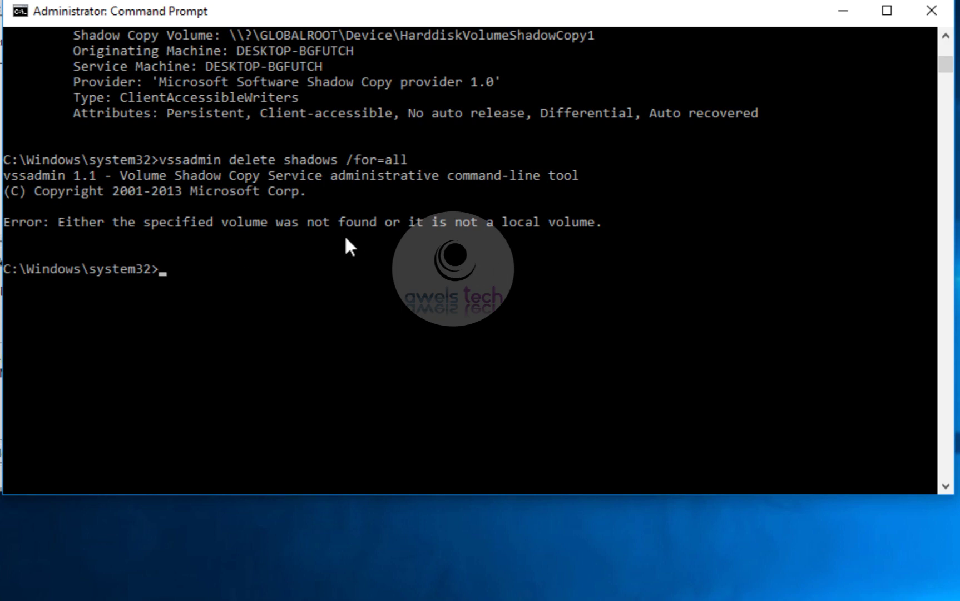
- Check the deletion syntax in the earlier output and delete all shadow copies with "vssadmin delete shadows /All", answering y to the confirmation
scroll(346, 240, up, 8)
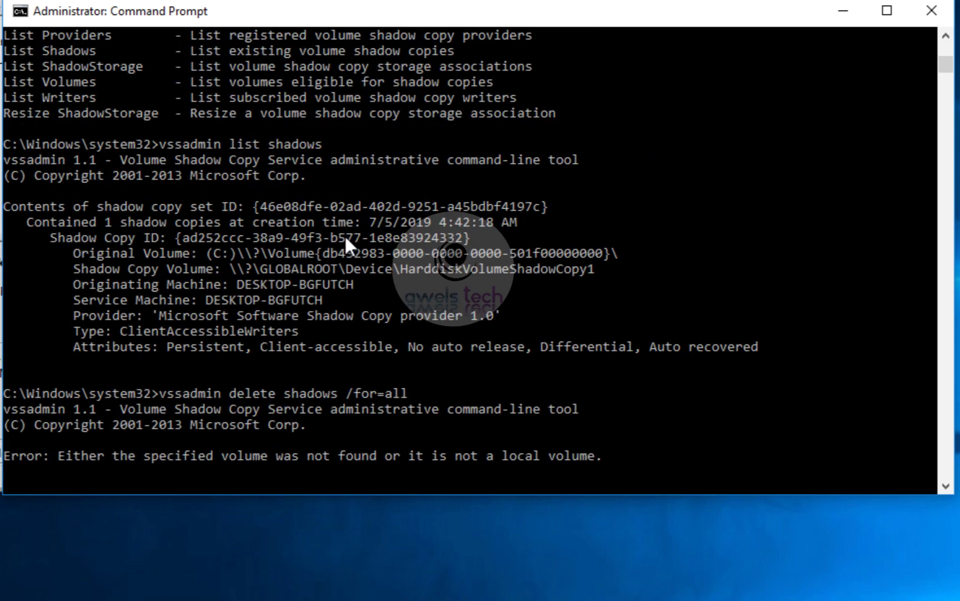
scroll(345, 245, up, 6)
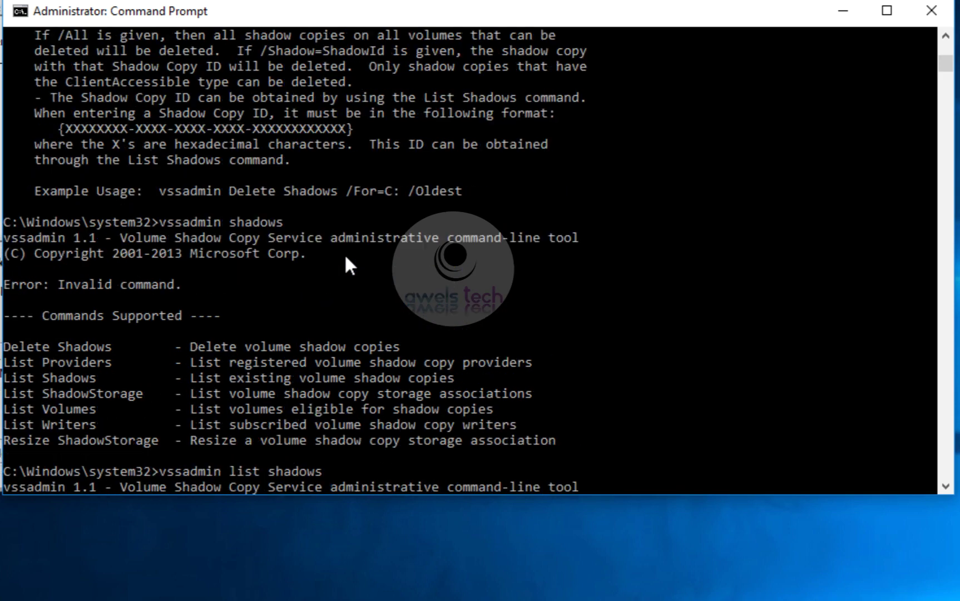
scroll(346, 264, up, 1)
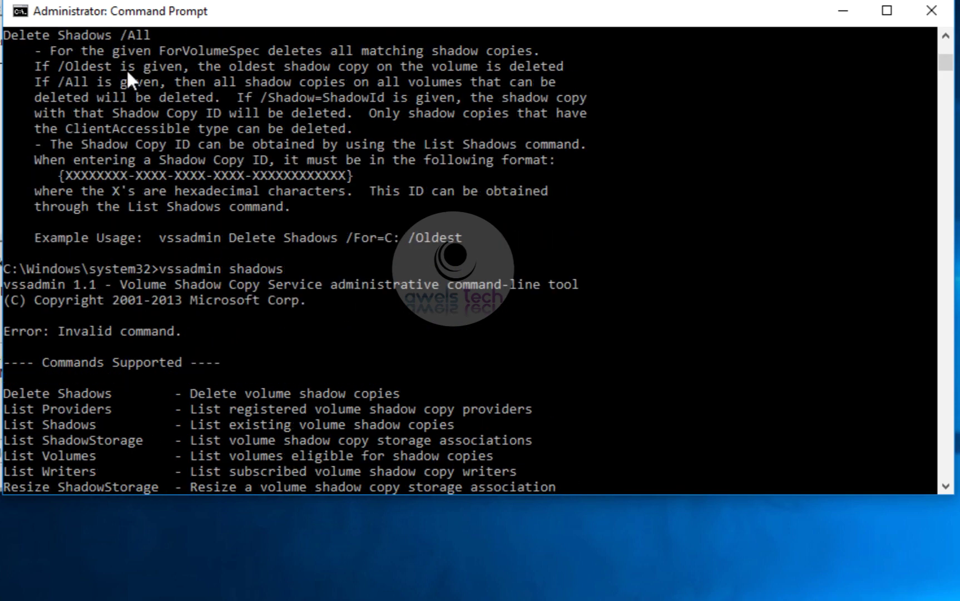
scroll(168, 186, down, 7)
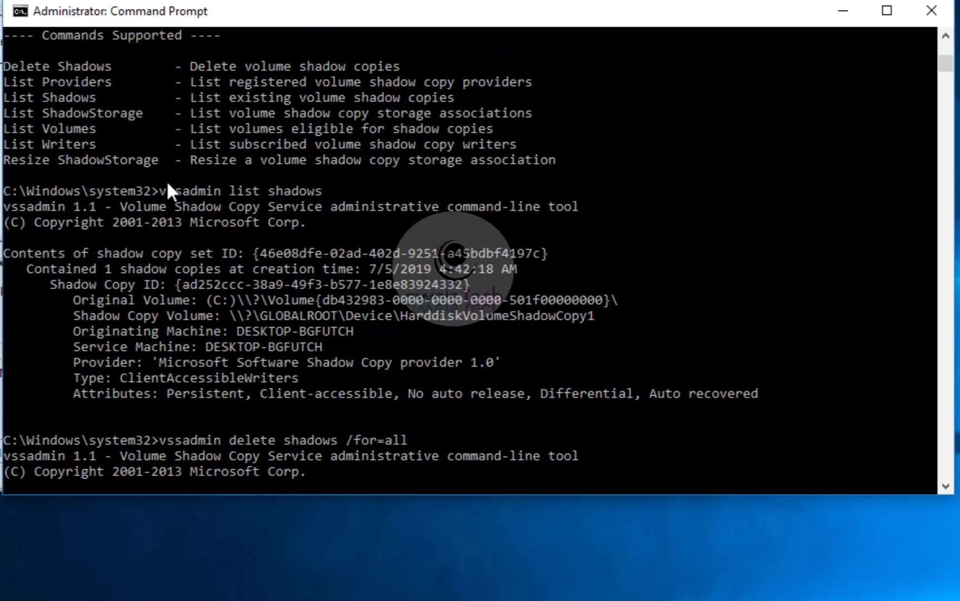
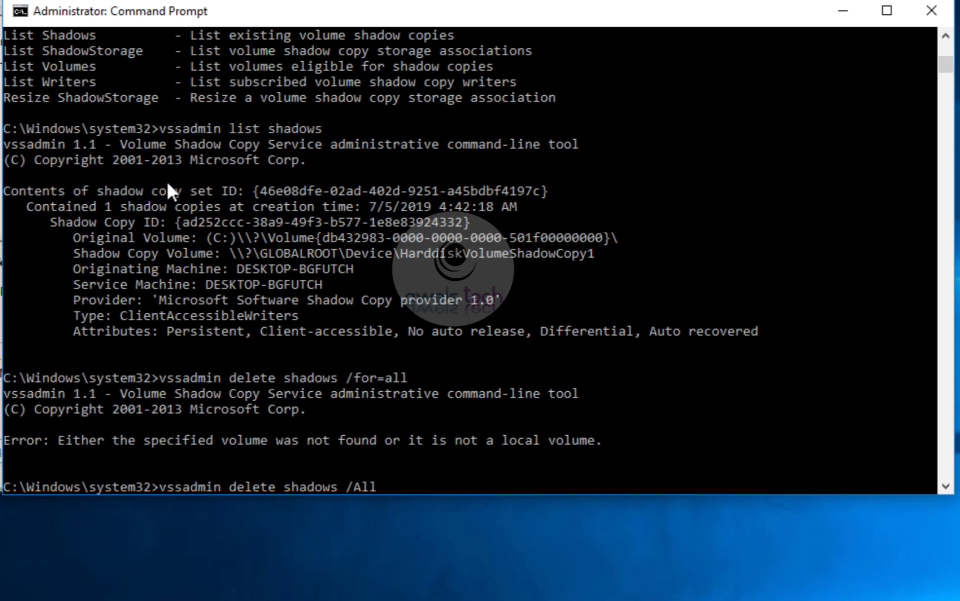
key(Return)
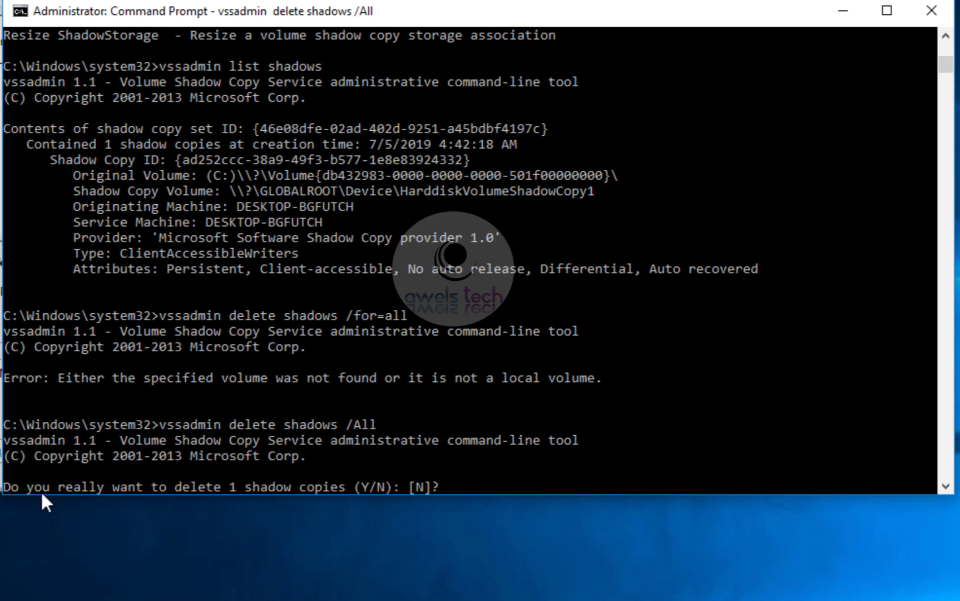
click(476, 483)
text(y)
key(Return)
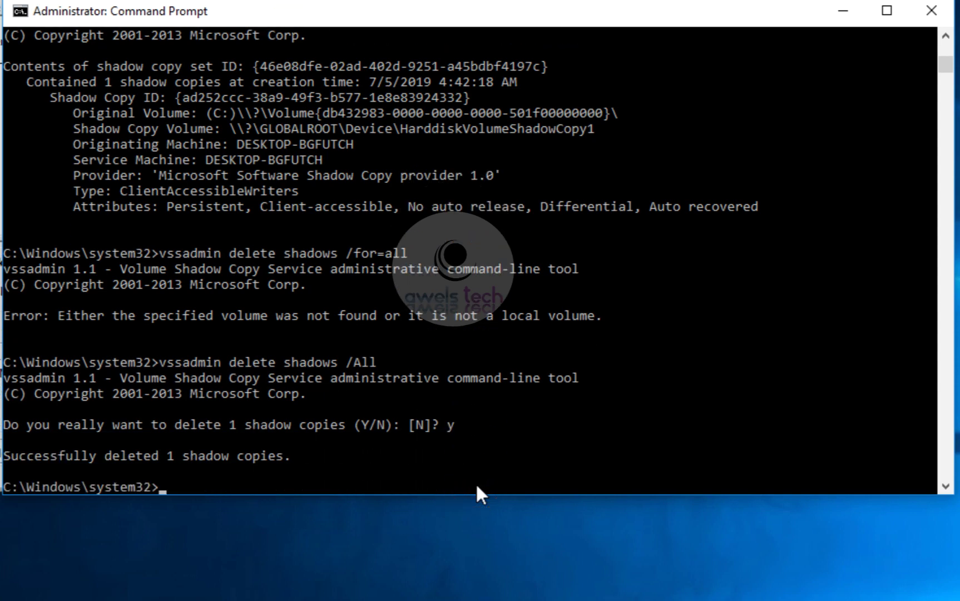
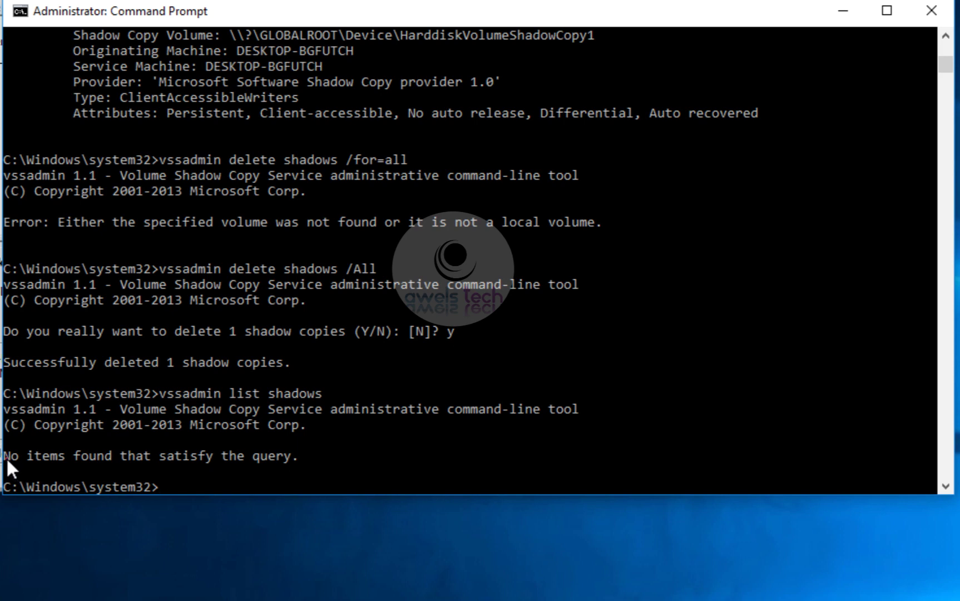
- Check the deletion by running "vssadmin list shadows" and "vssadmin list shadowstorage /for=c:"
drag(6, 457, 308, 457)
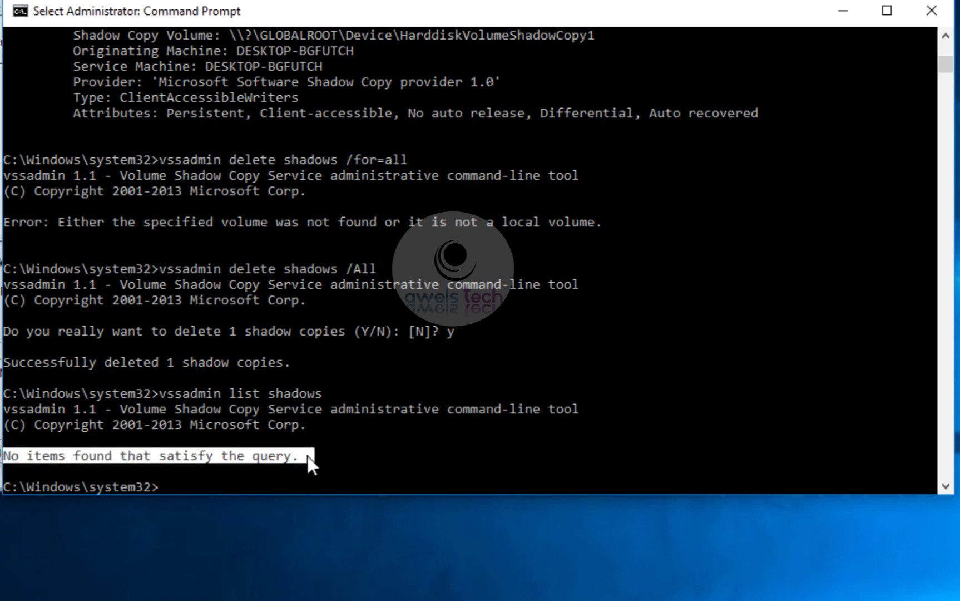
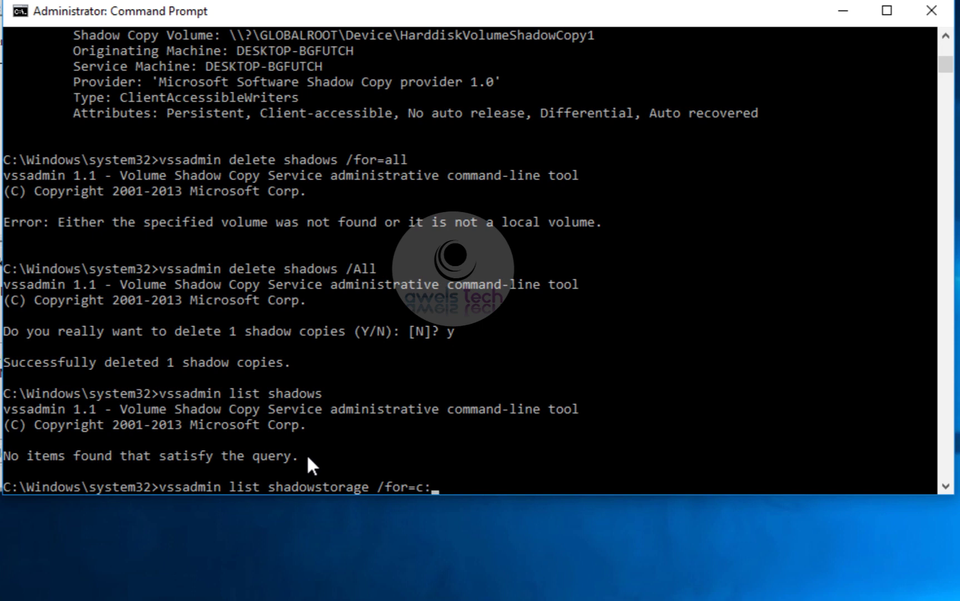
key(Return)
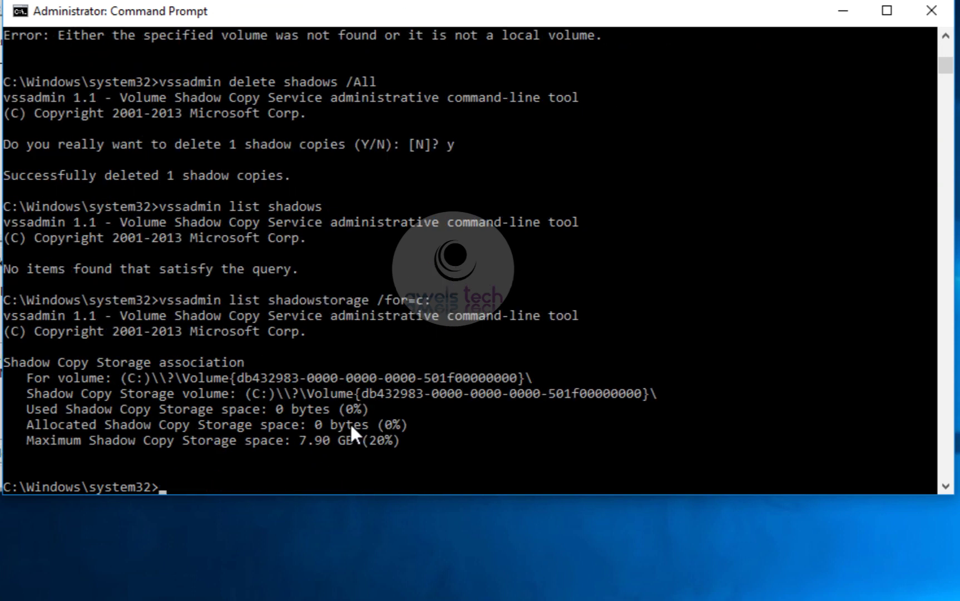
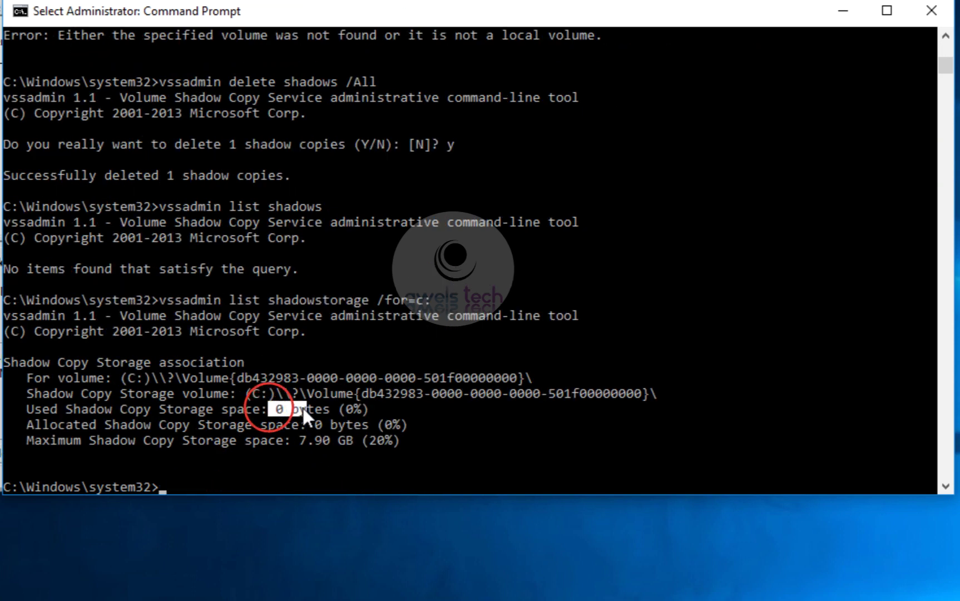
- Compare drive C:'s used and allocated shadow copy storage with the figures listed before the deletion
scroll(448, 275, up, 6)
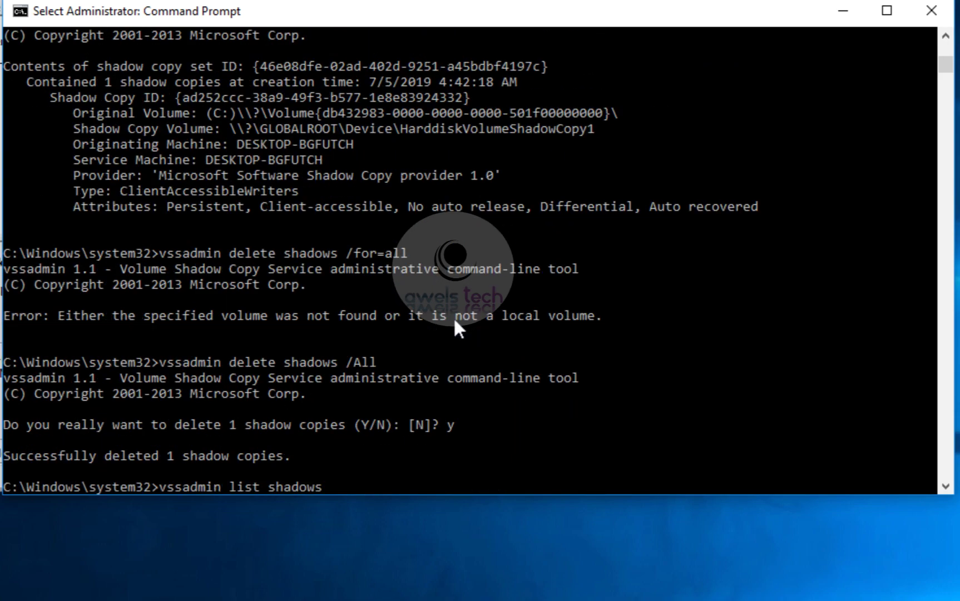
scroll(455, 328, up, 12)
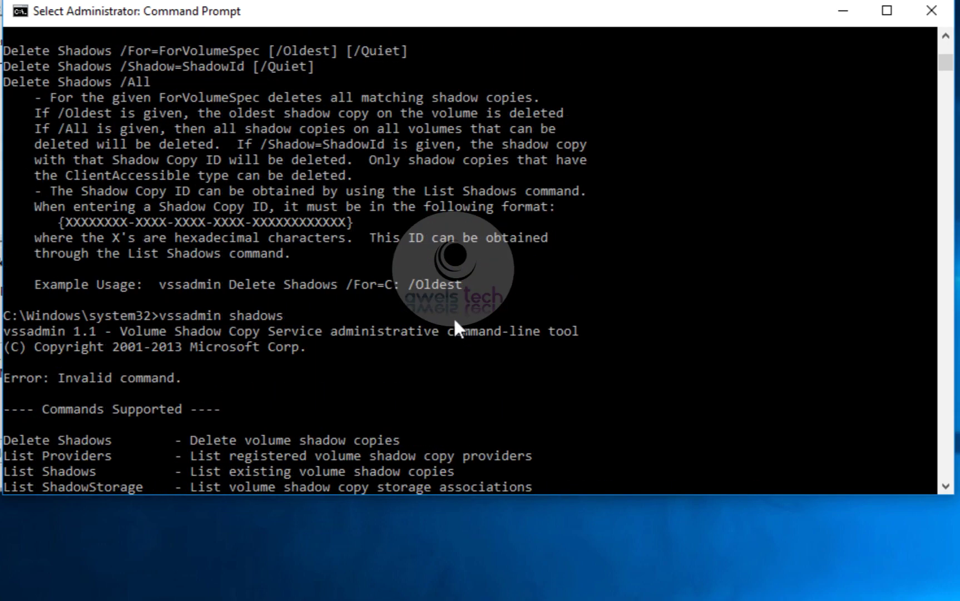
scroll(455, 326, up, 11)
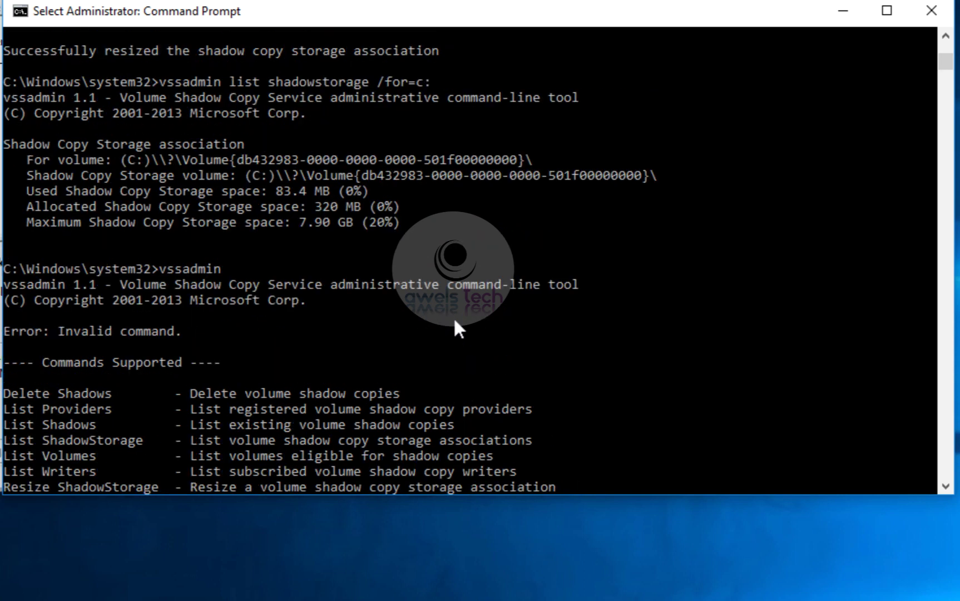
scroll(455, 326, up, 1)
drag(275, 238, 390, 272)
scroll(390, 272, down, 10)
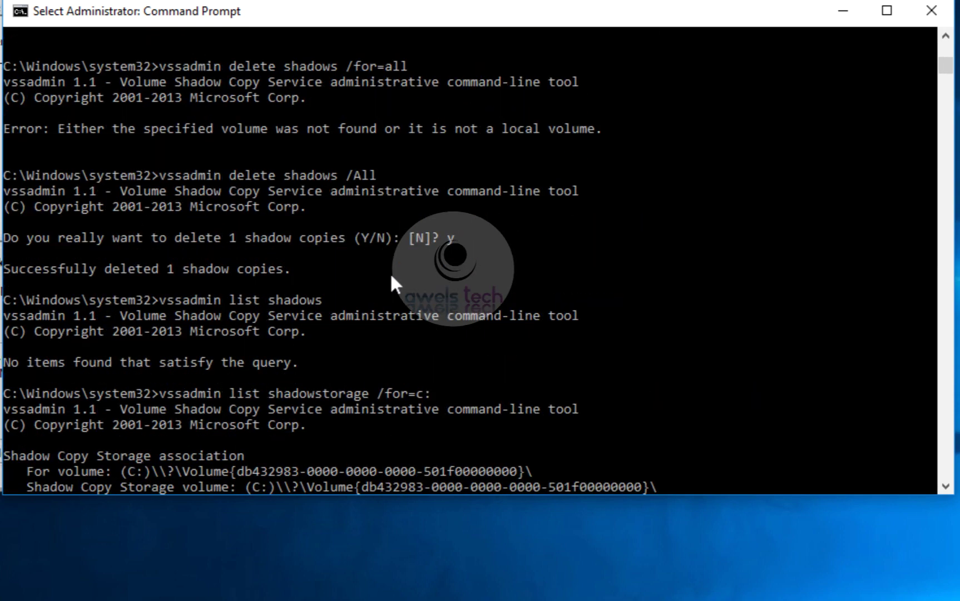
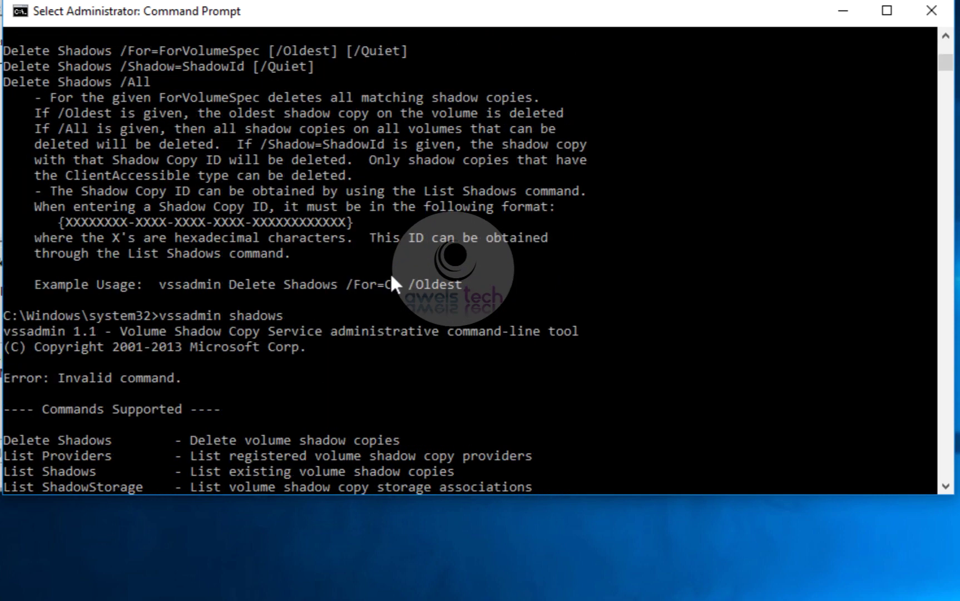
- Review the list of commands supported by vssadmin in the earlier output, highlighting the whole list
scroll(390, 272, down, 1)
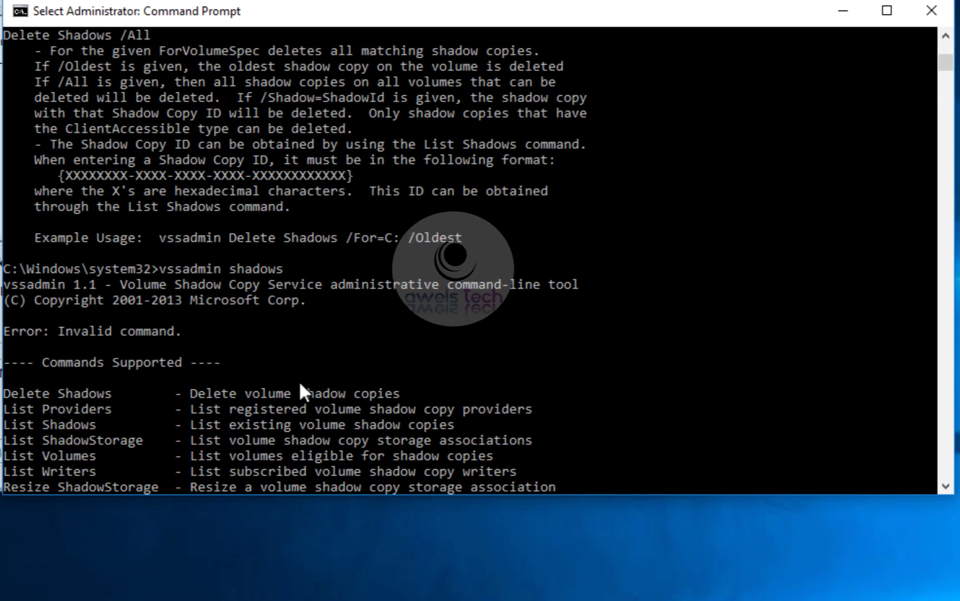
scroll(299, 385, down, 1)
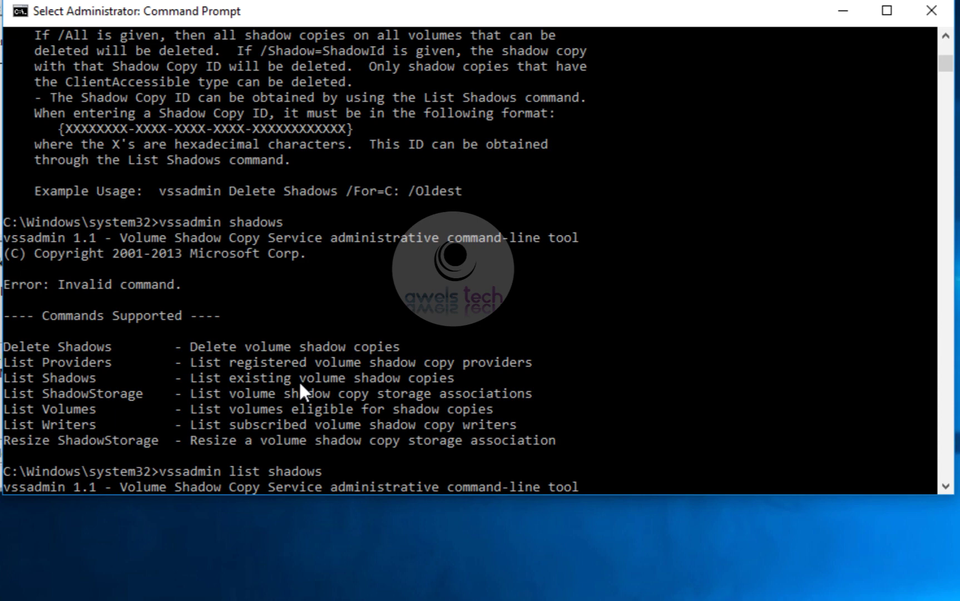
drag(562, 440, 6, 348)
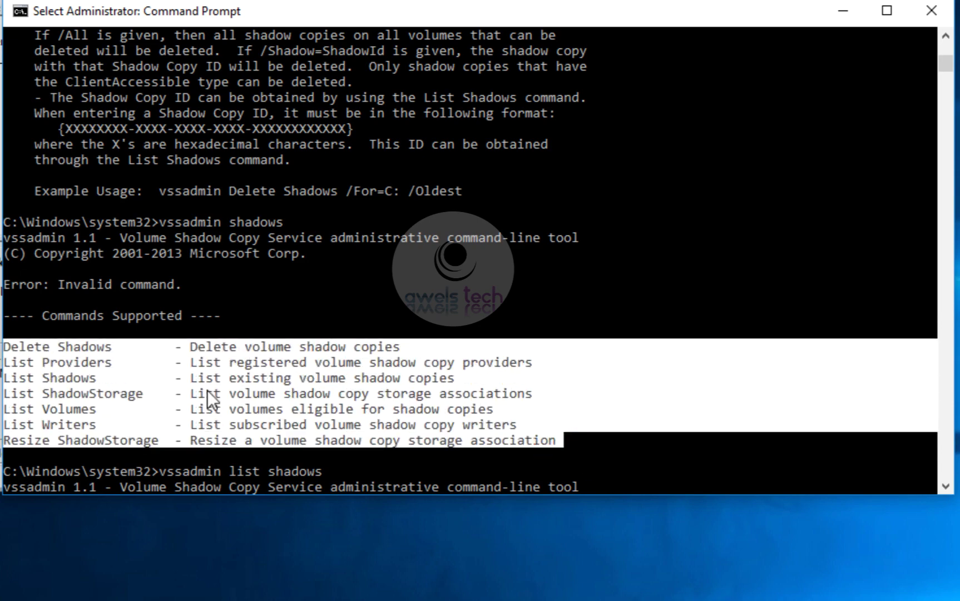
scroll(207, 390, down, 2)
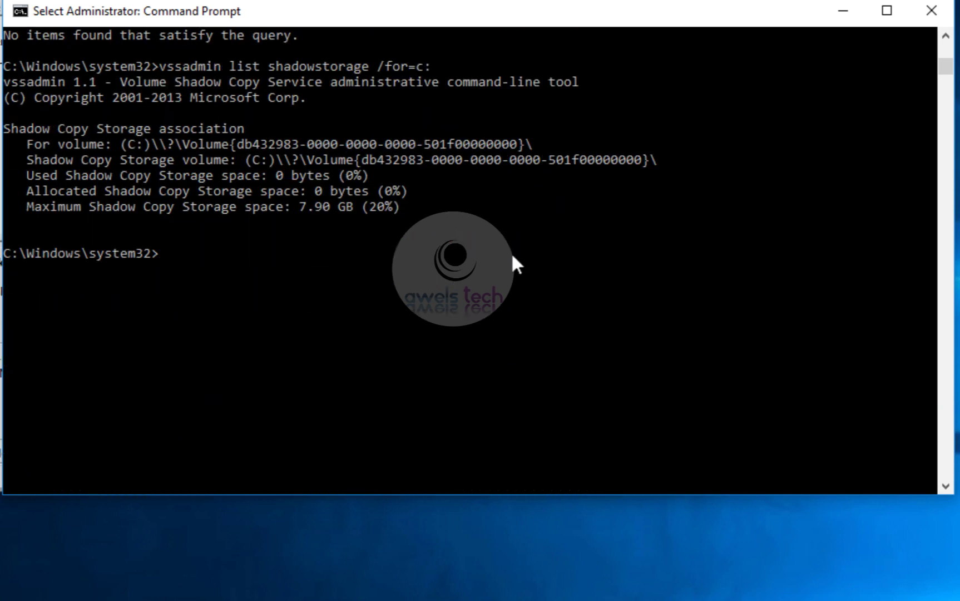
- Switch to the topic outline in Notepad++ and highlight "Troubleshooting" in item 8
click(514, 254)
key(alt+Tab)
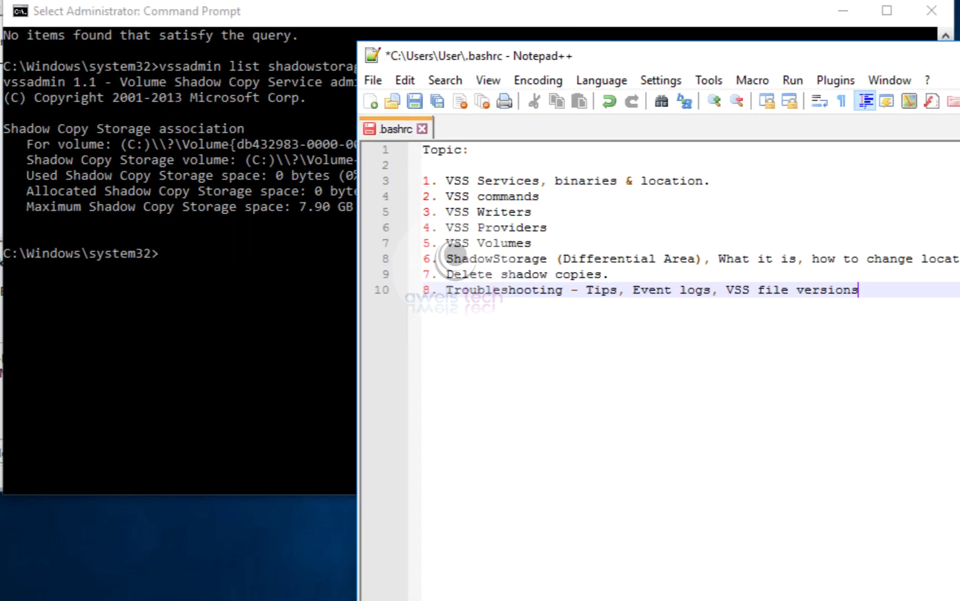
double_click(512, 289)
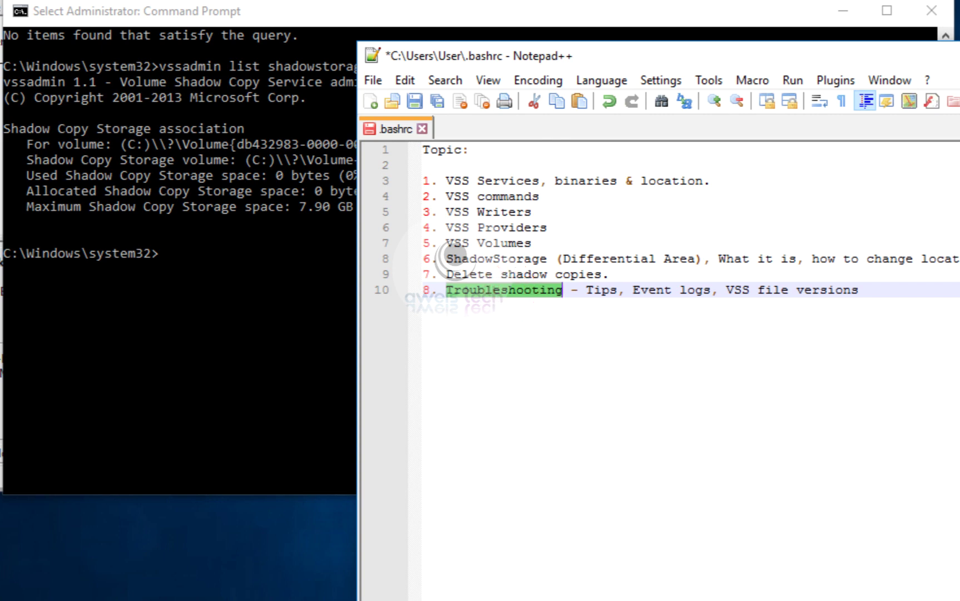
- Switch back to Command Prompt and launch Event Viewer by running "eventvwr"
key(alt+Tab)
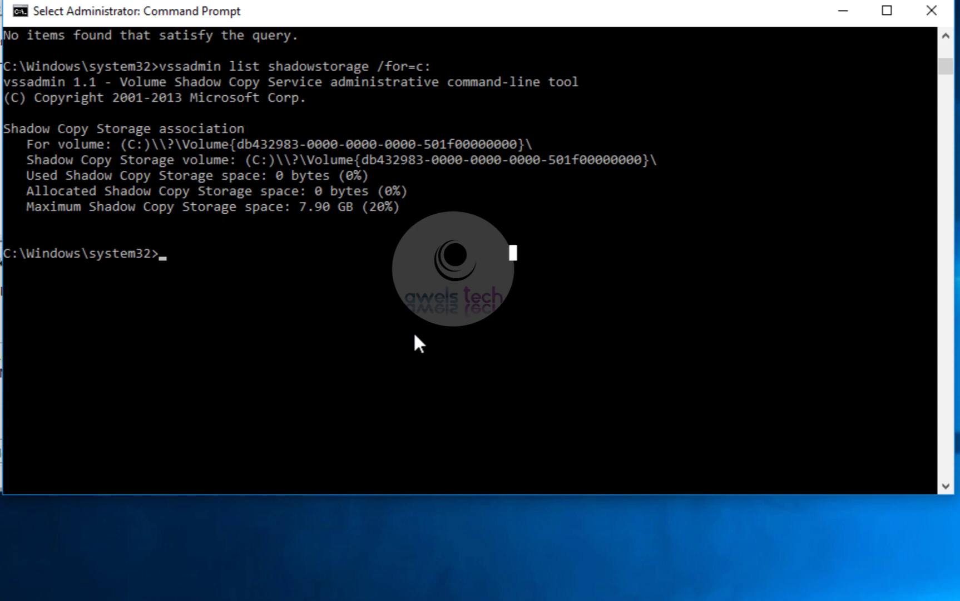
click(426, 294)
click(249, 376)
text(even)
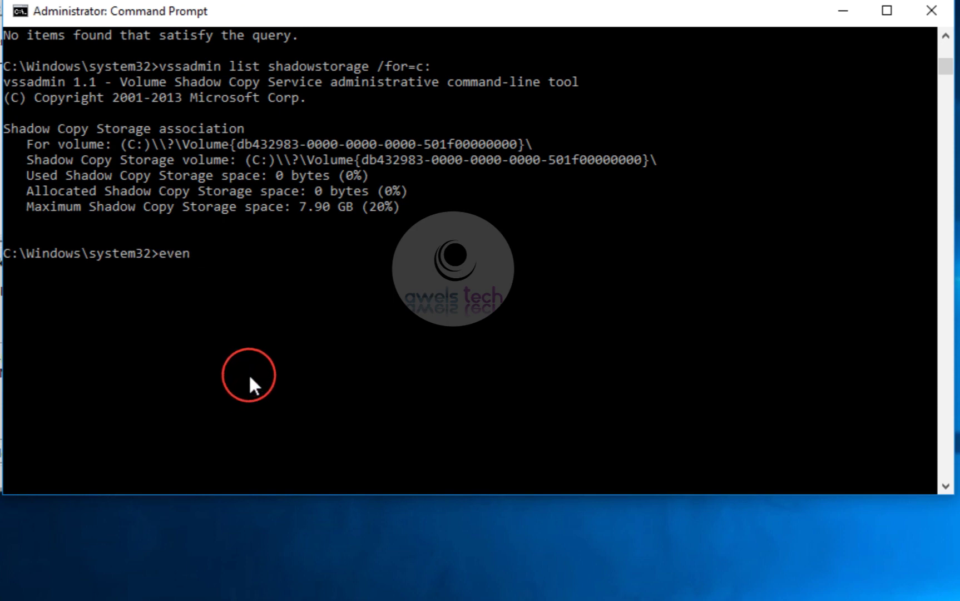
text(tvwr)
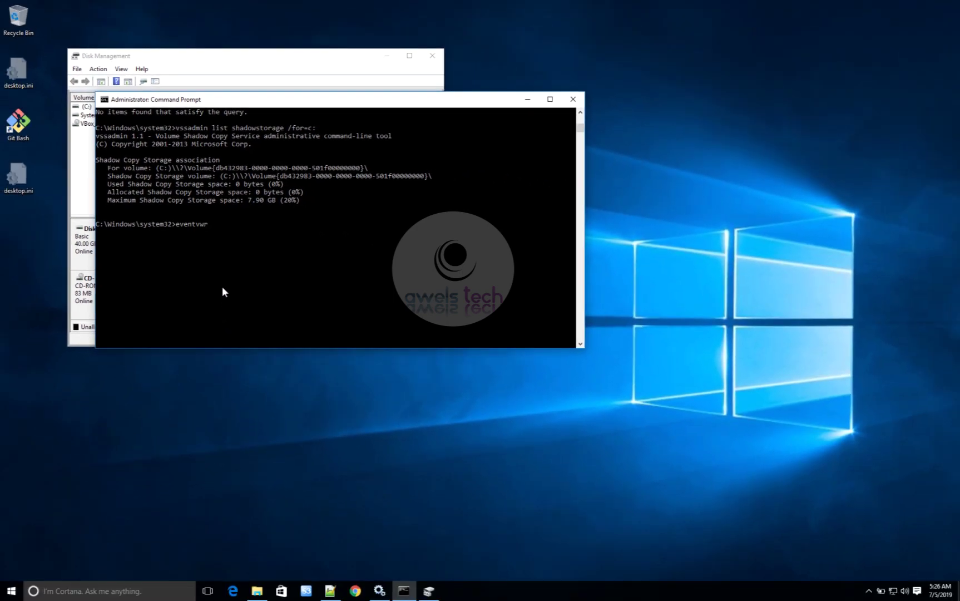
key(Return)
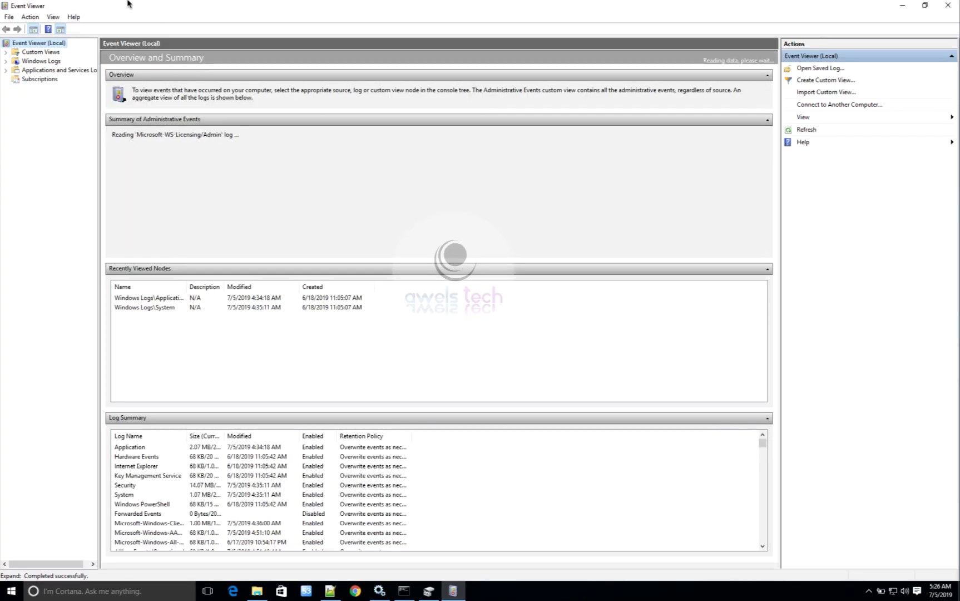
- Expand Windows Logs in the Event Viewer tree and open the Application log
click(42, 61)
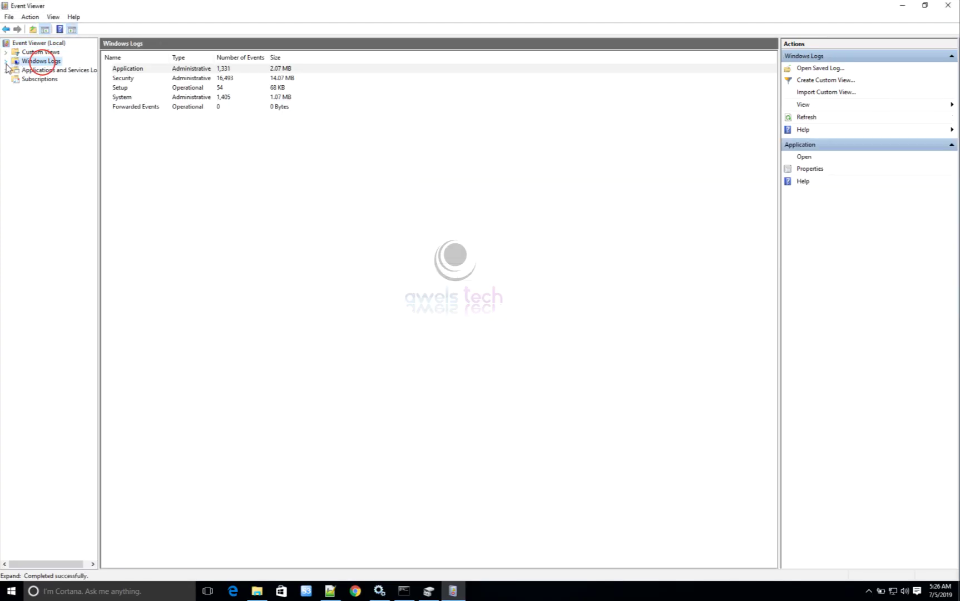
click(6, 61)
click(53, 70)
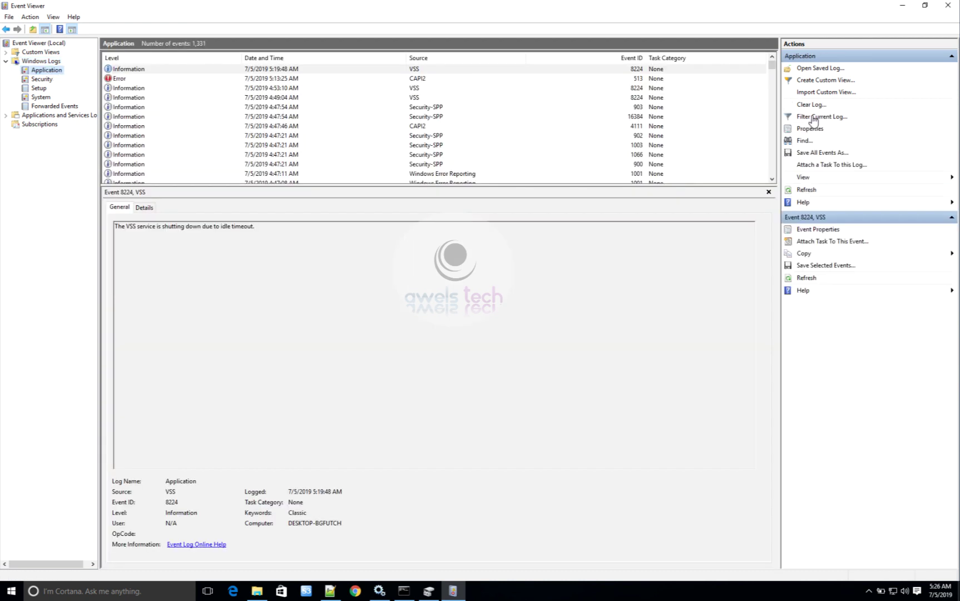
- Filter the Application log to show only Critical, Error and Warning events
click(813, 117)
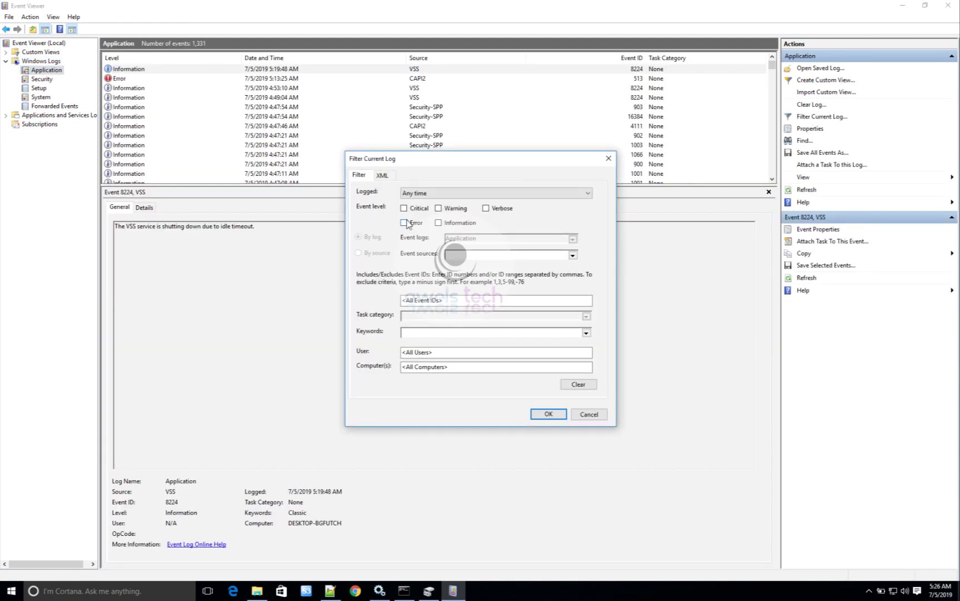
click(447, 210)
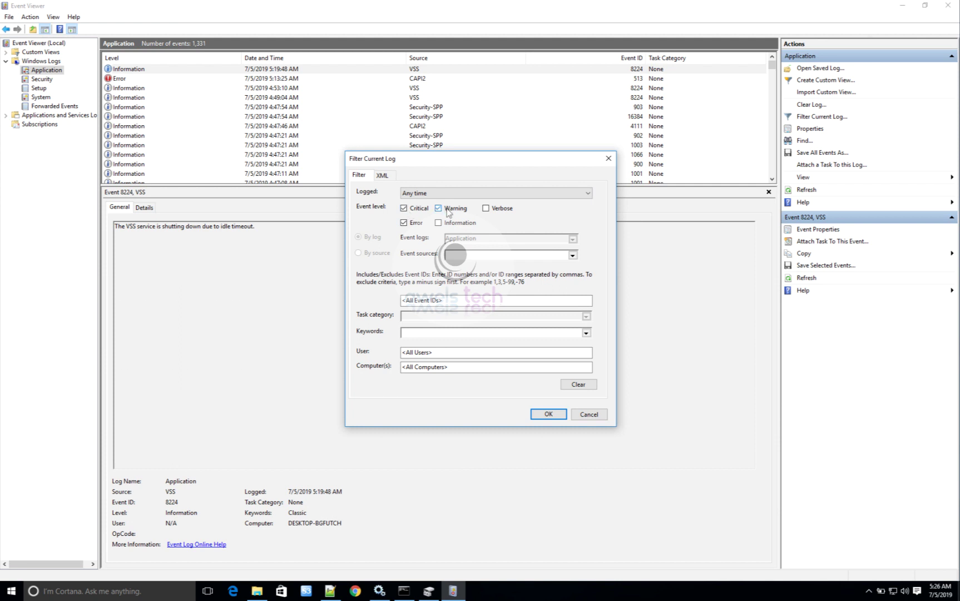
click(547, 414)
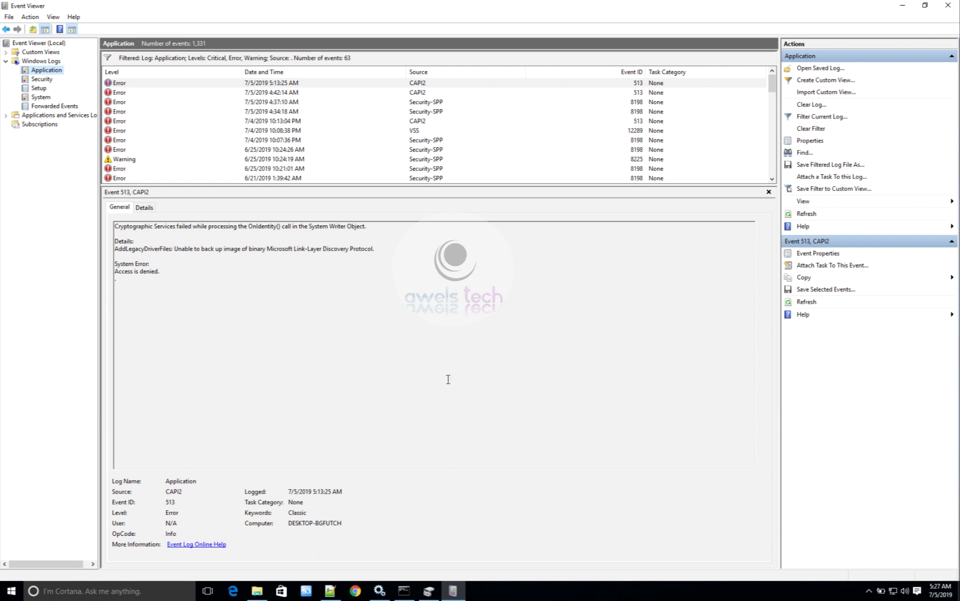
- Open the VSS error in the filtered log and highlight the hr error code in its message
click(417, 131)
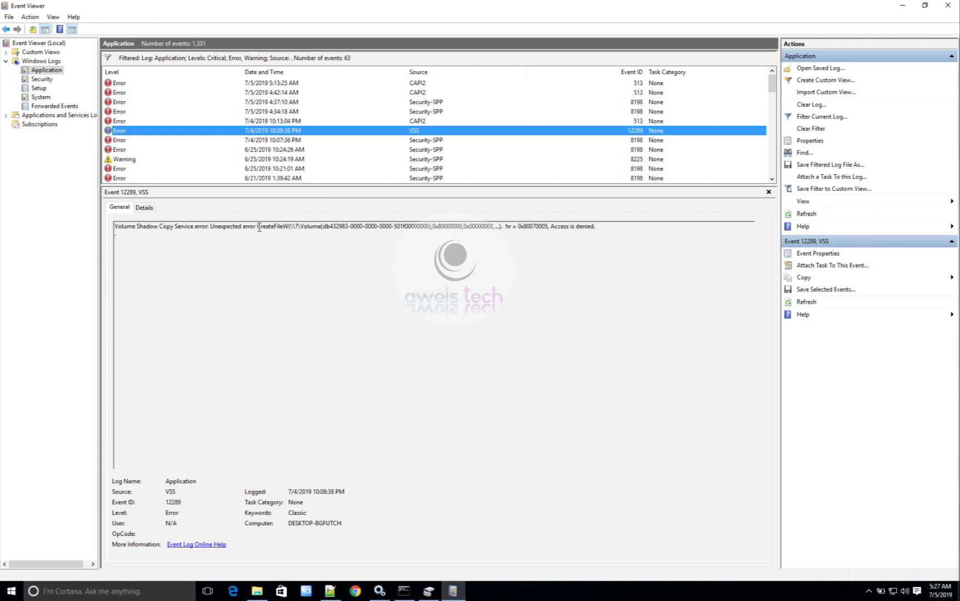
double_click(537, 226)
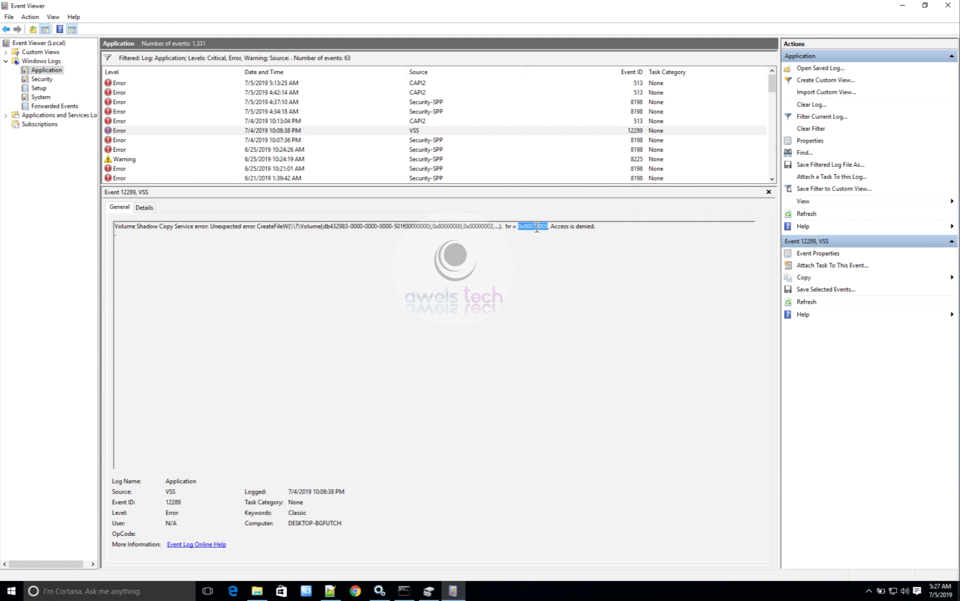
click(435, 131)
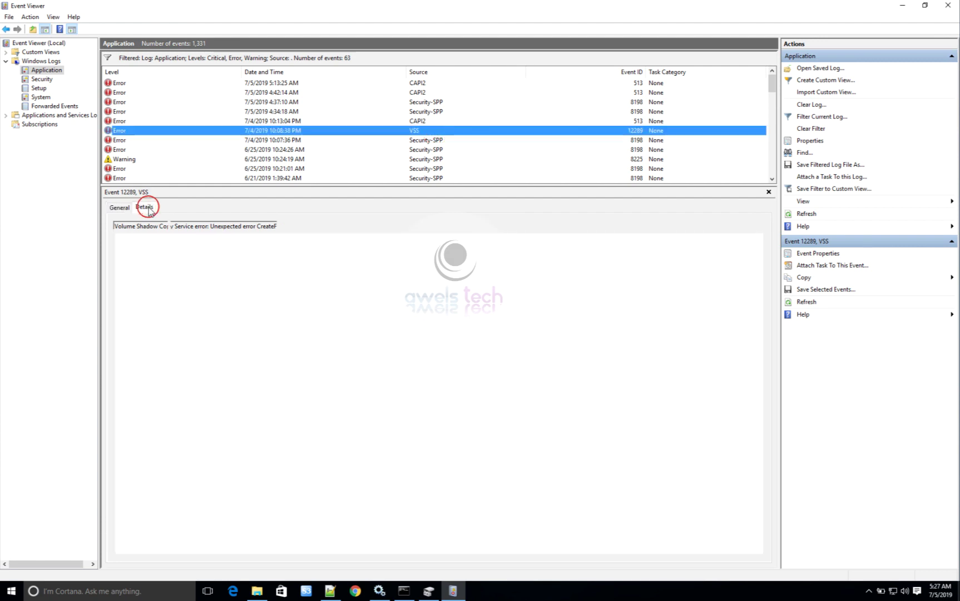
- Examine the VSS error's detailed binary data, highlighting the recorded command and user, and return to its general description
click(146, 208)
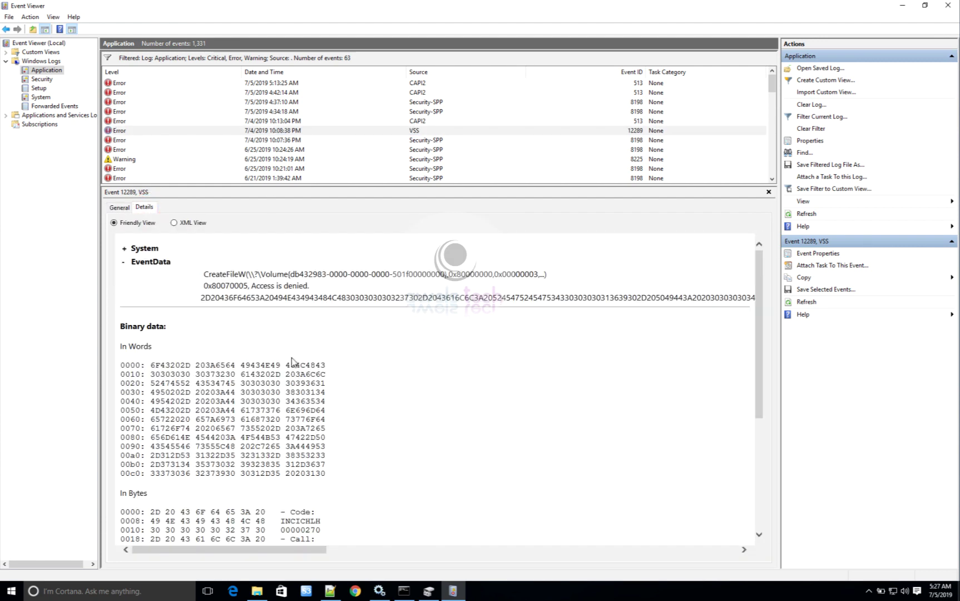
scroll(291, 361, down, 7)
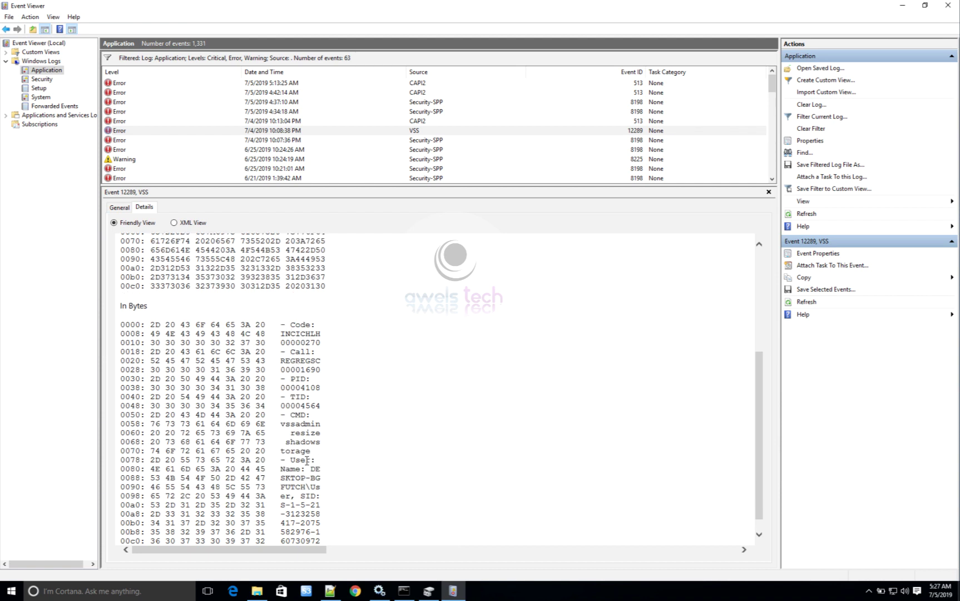
click(300, 337)
drag(309, 451, 284, 426)
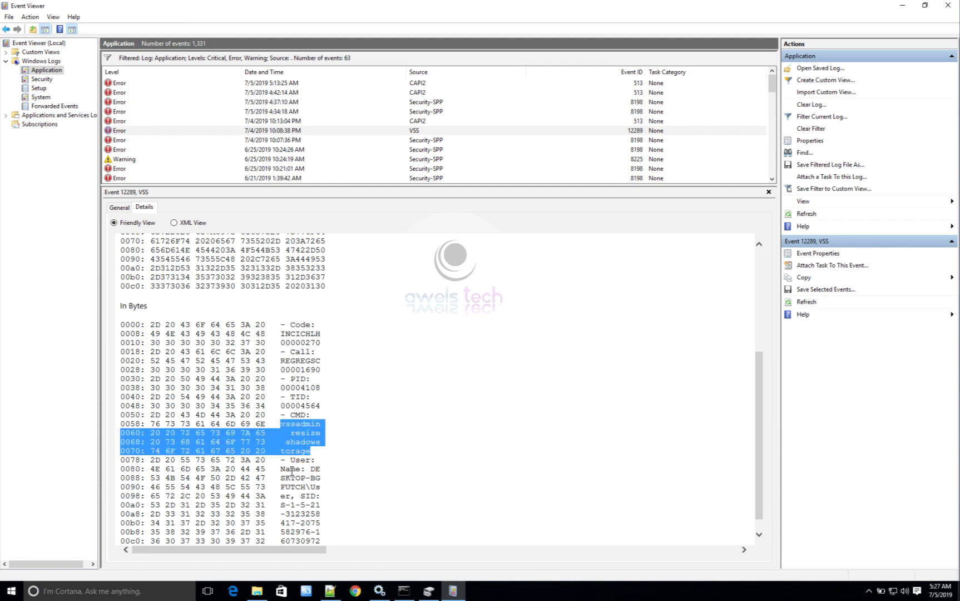
drag(285, 468, 312, 488)
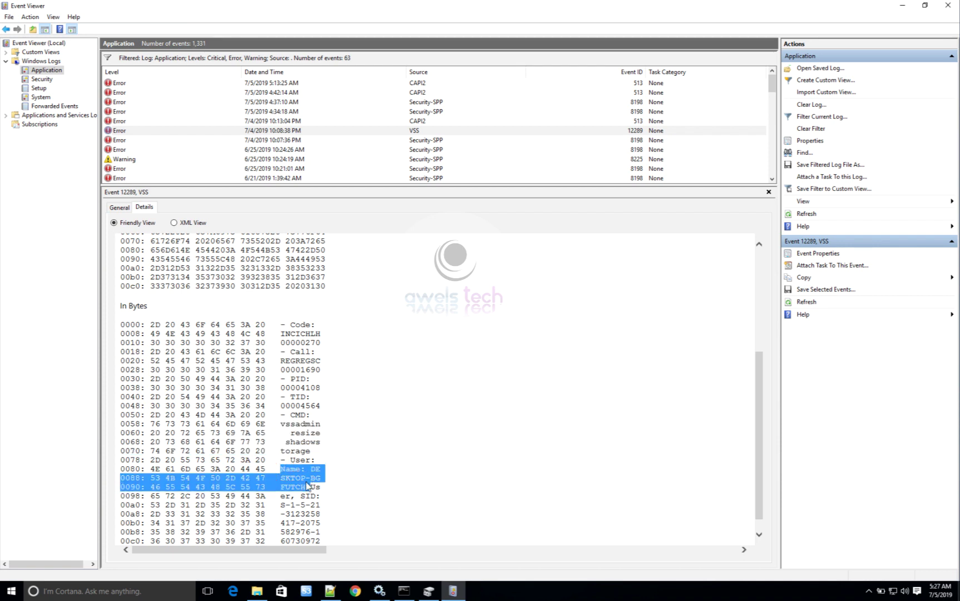
drag(311, 478, 299, 495)
scroll(299, 495, down, 1)
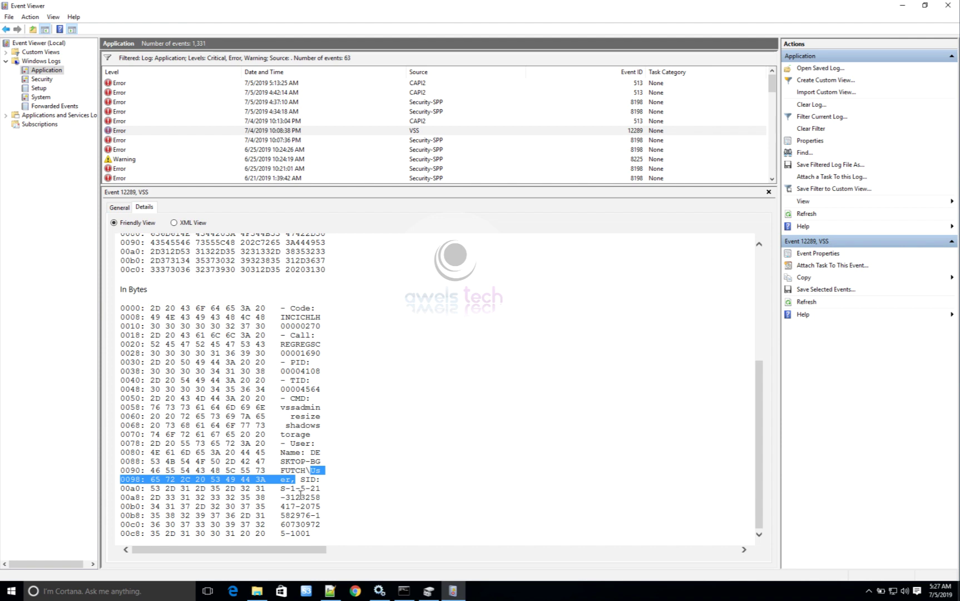
scroll(301, 493, up, 10)
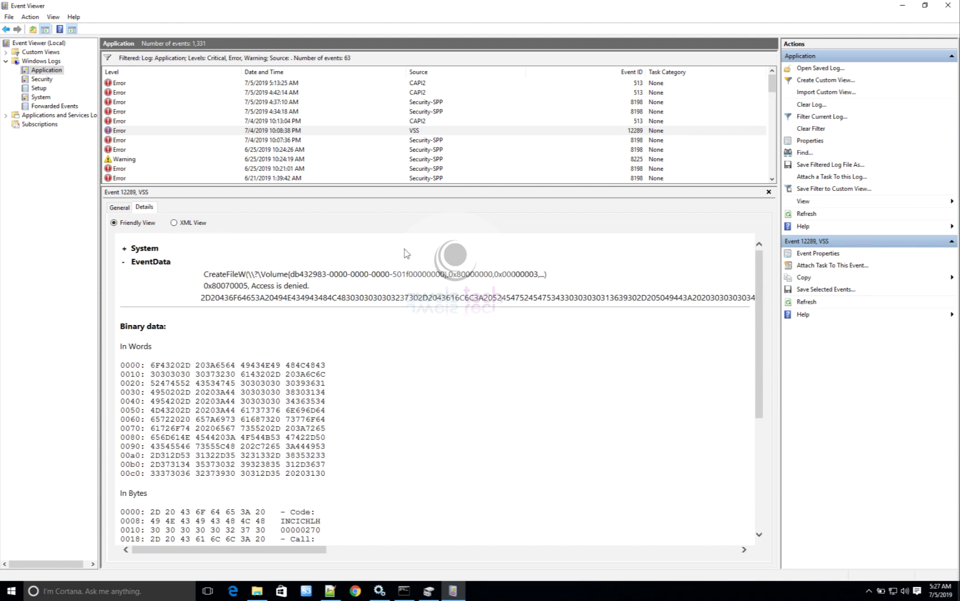
click(120, 207)
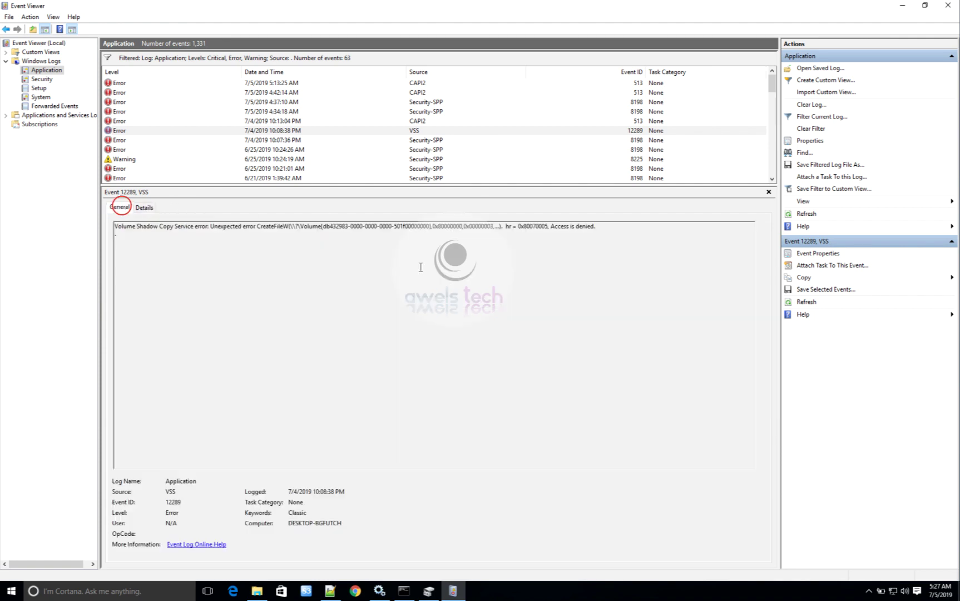
click(535, 238)
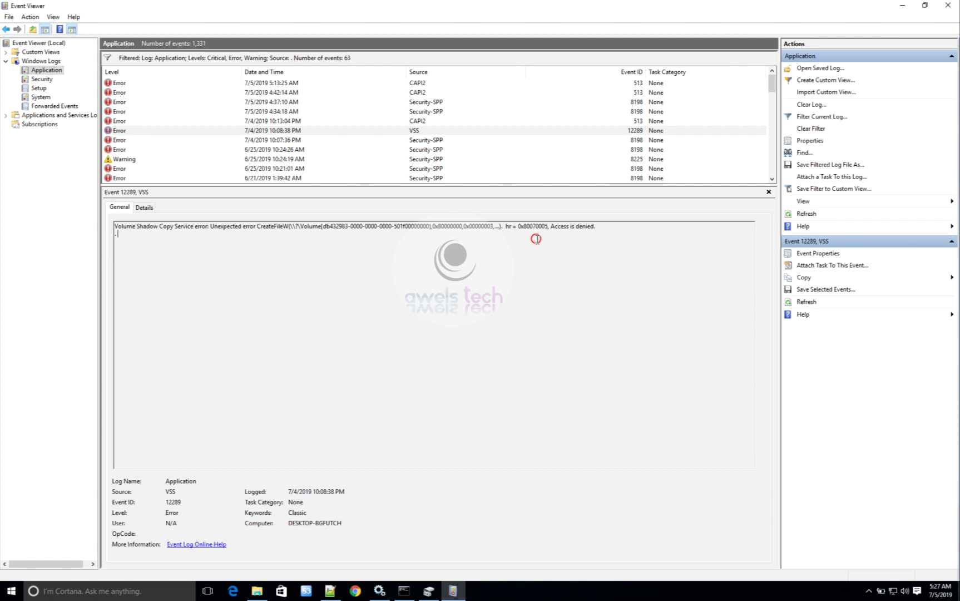
- Look through the filtered Application events for further VSS errors, checking an Application Error entry along the way
click(417, 132)
scroll(418, 135, down, 1)
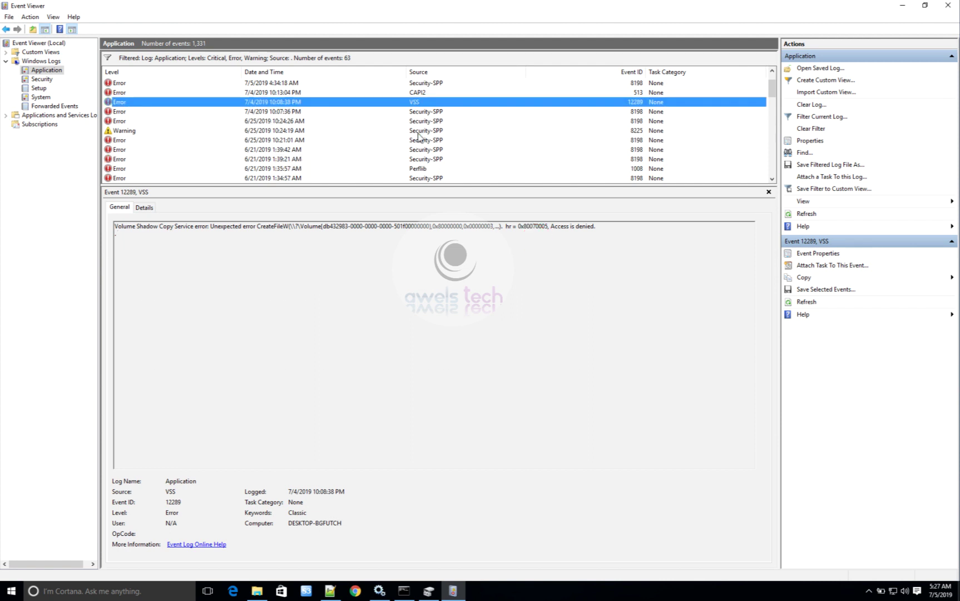
scroll(418, 135, down, 2)
scroll(418, 135, down, 1)
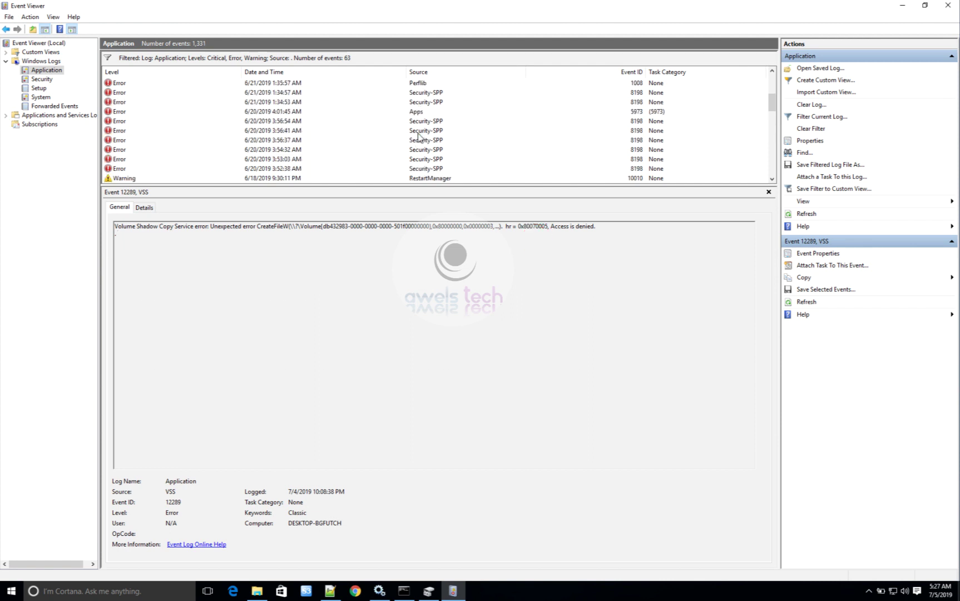
scroll(417, 135, down, 5)
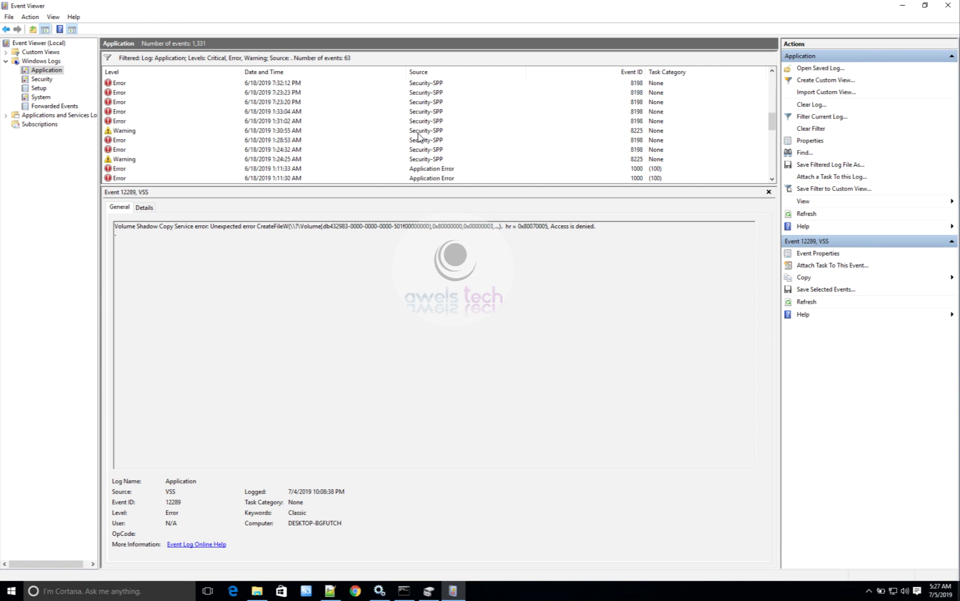
scroll(418, 135, down, 3)
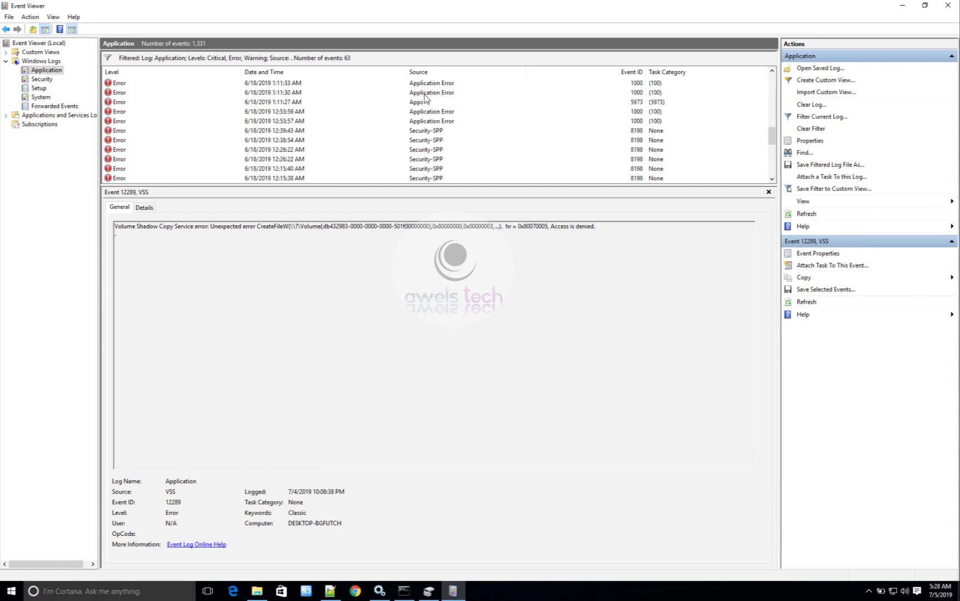
click(426, 93)
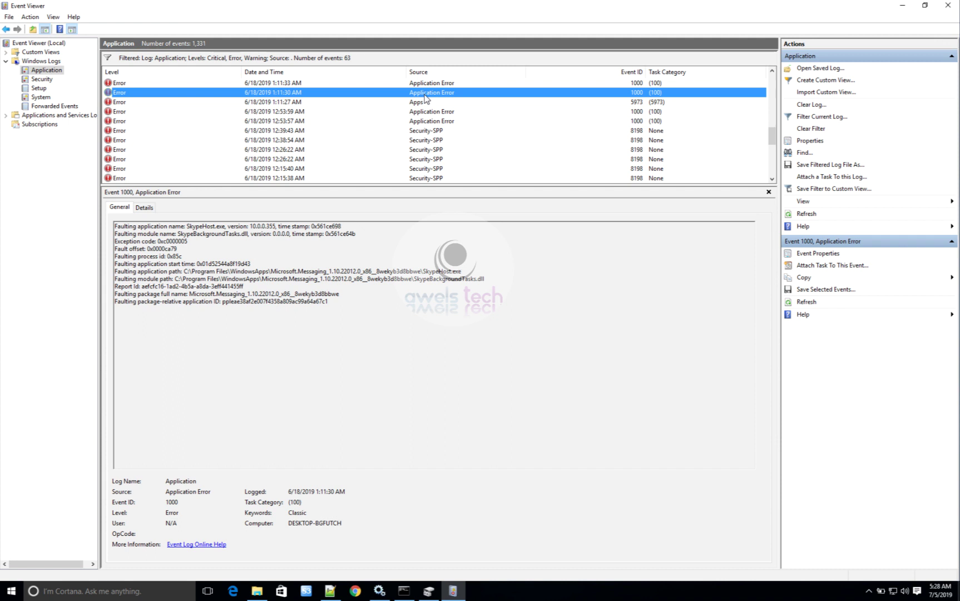
scroll(426, 99, down, 3)
scroll(426, 98, down, 3)
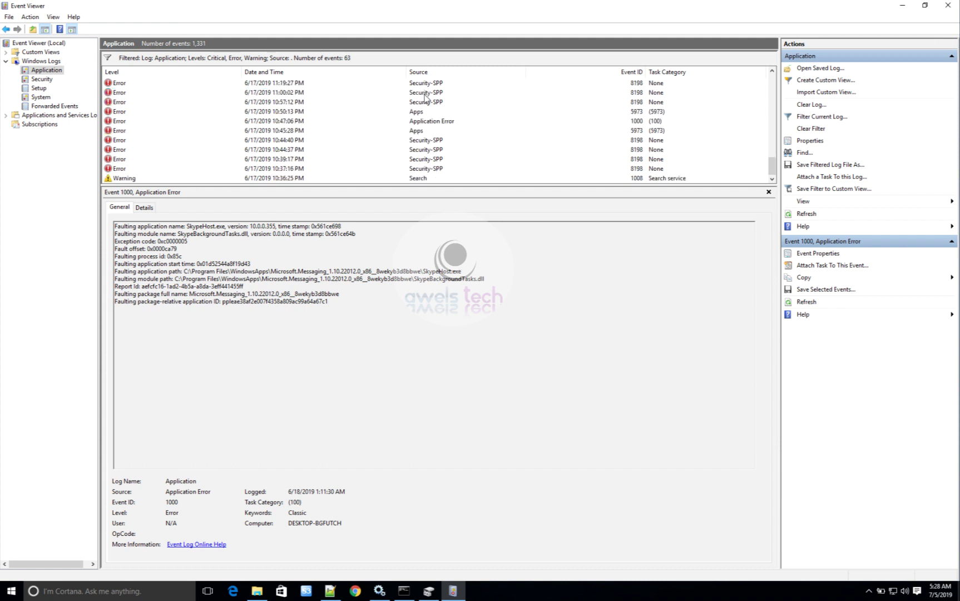
- Return to the VSS error and highlight the hr code together with its reason text in the message
scroll(422, 112, up, 15)
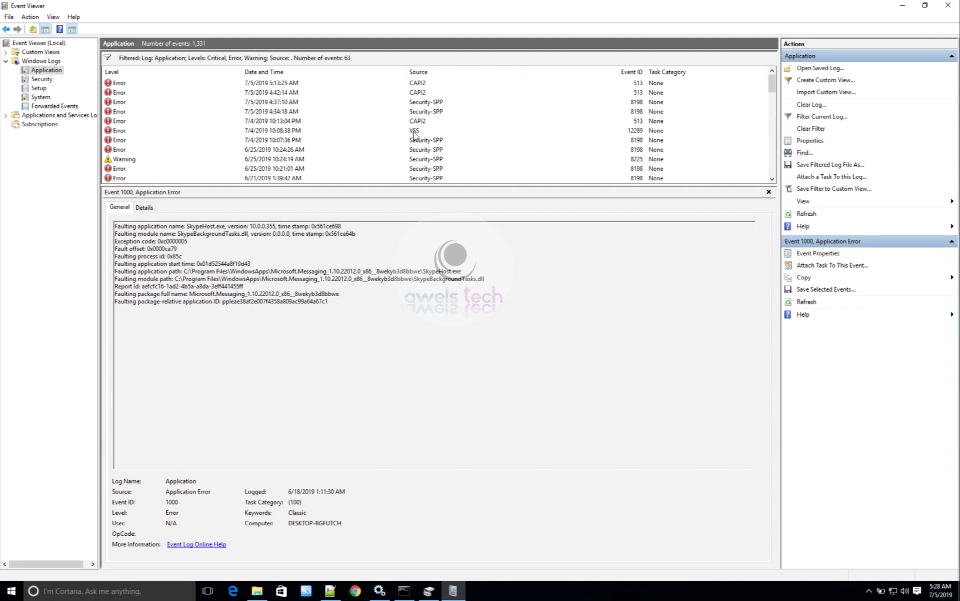
click(414, 131)
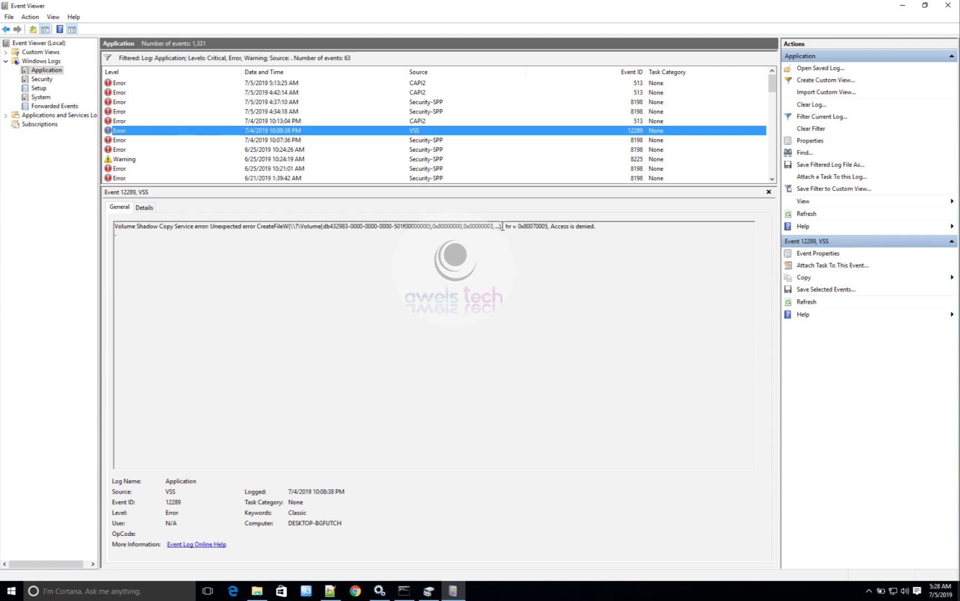
drag(506, 226, 603, 226)
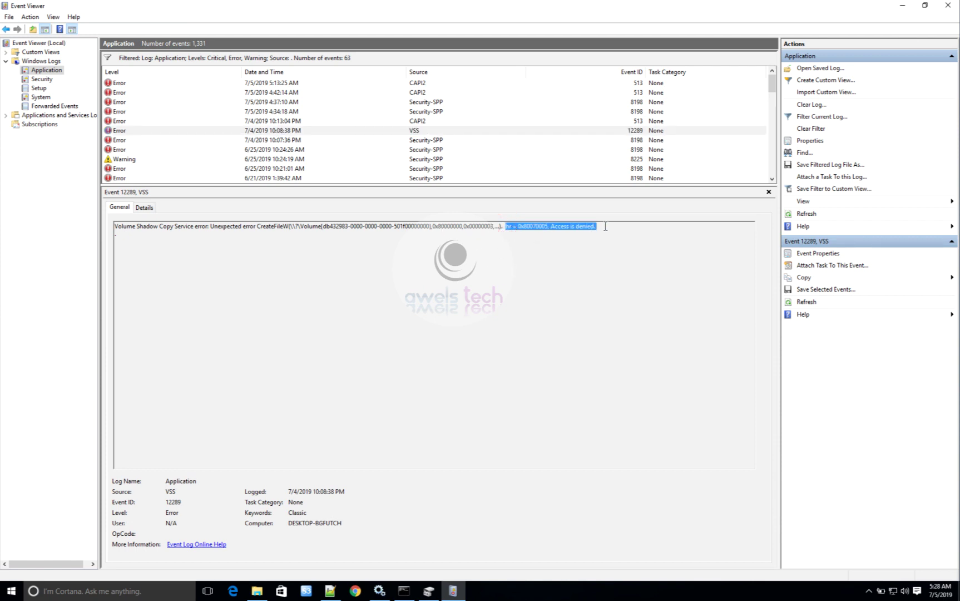
key(super+c)
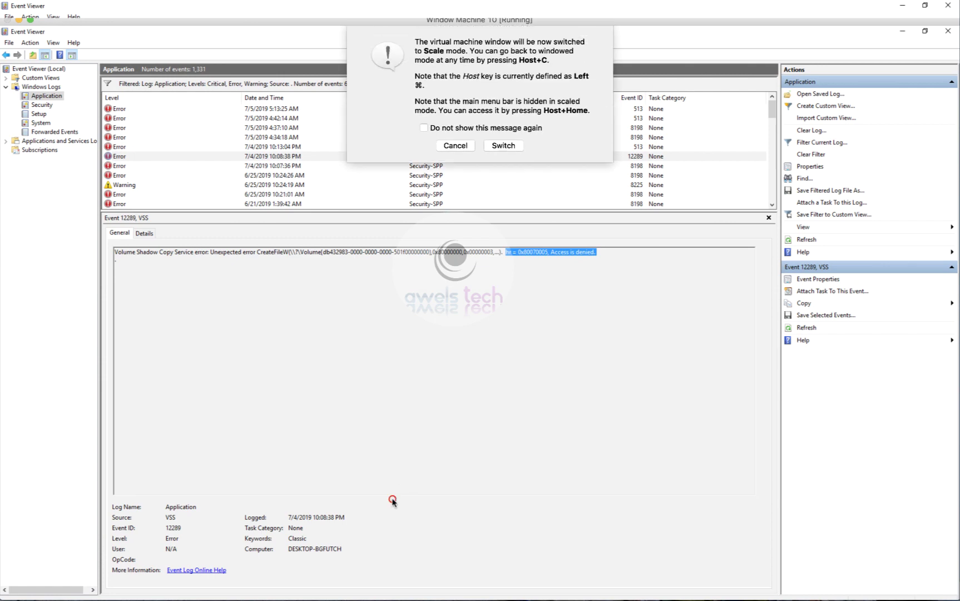
click(456, 146)
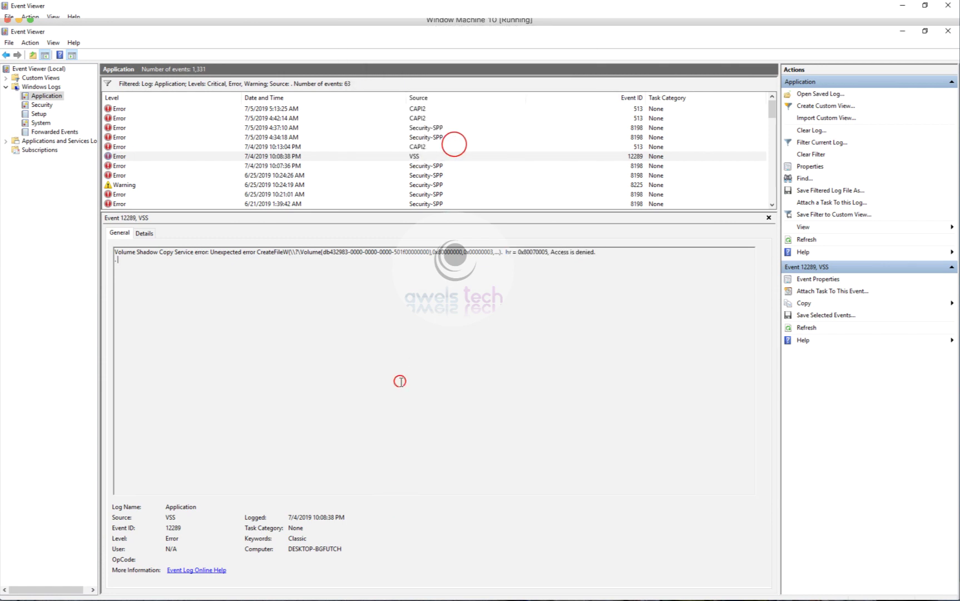
click(30, 19)
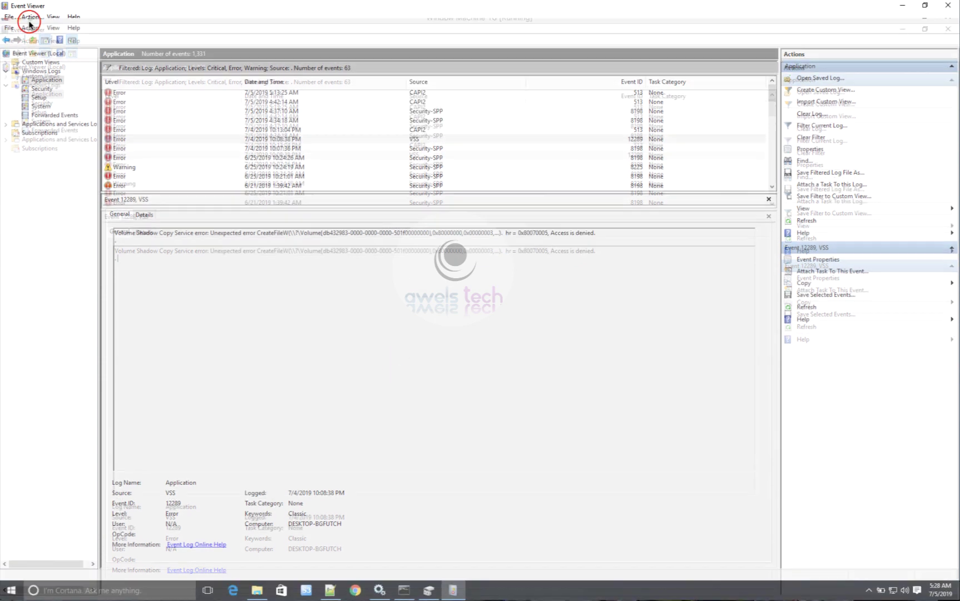
click(275, 342)
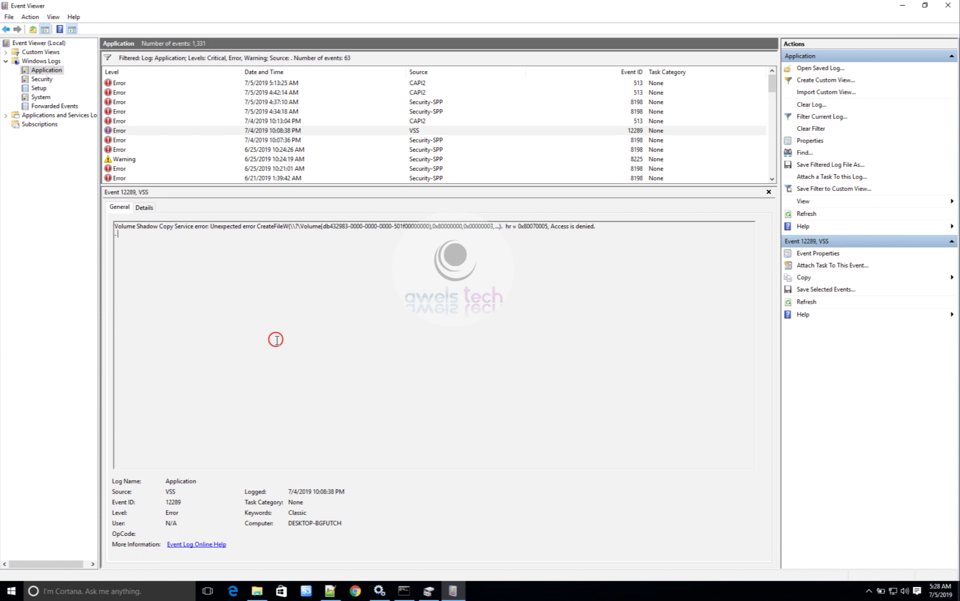
- Copy the full Volume Shadow Copy Service error message from the VSS event's general description
click(358, 588)
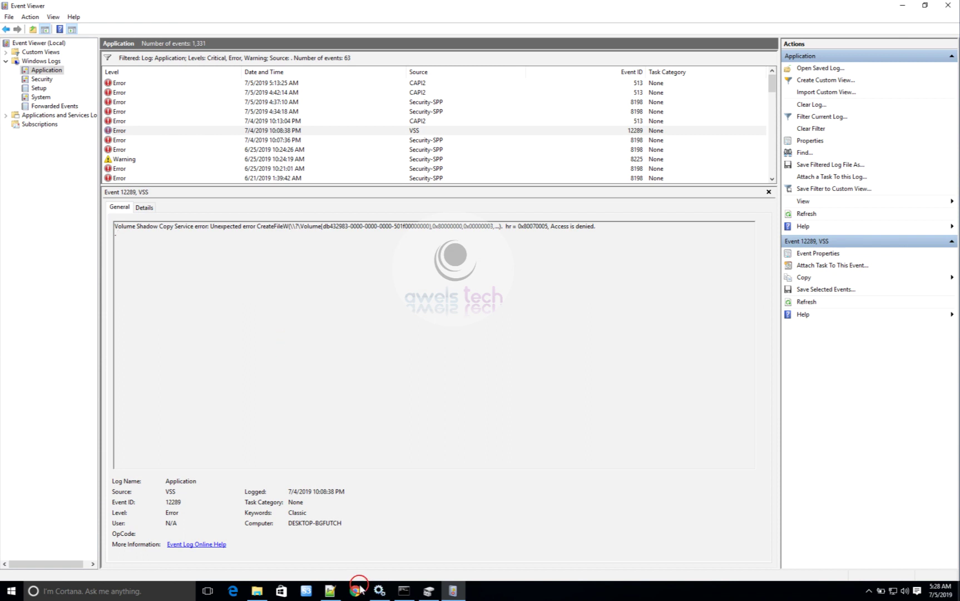
click(267, 287)
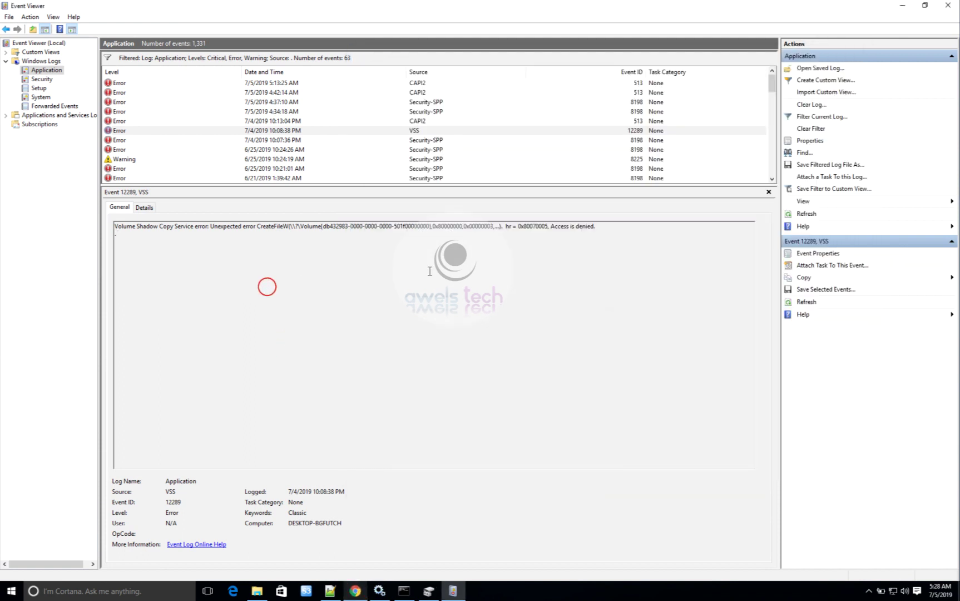
triple_click(506, 225)
click(506, 226)
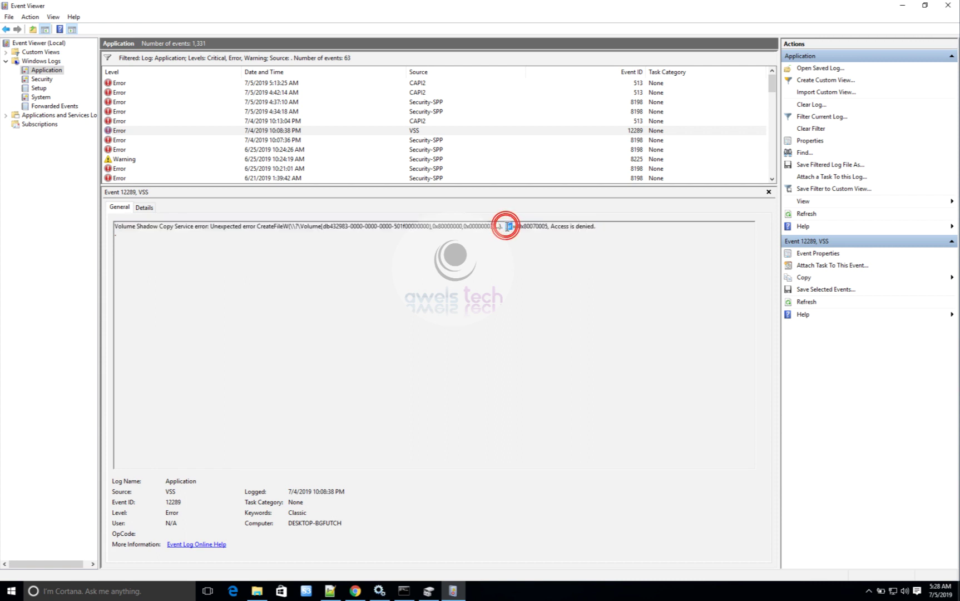
triple_click(506, 226)
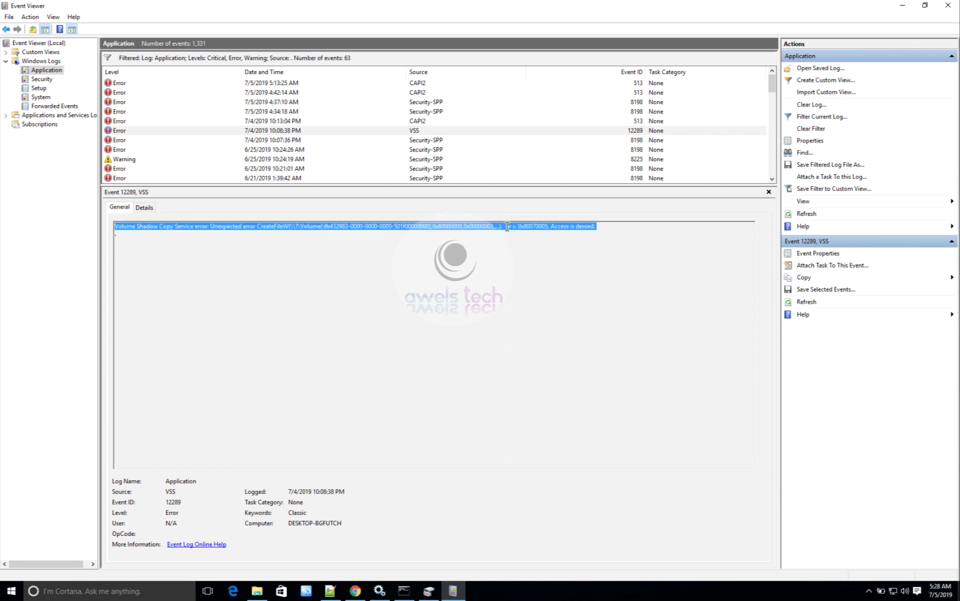
click(466, 276)
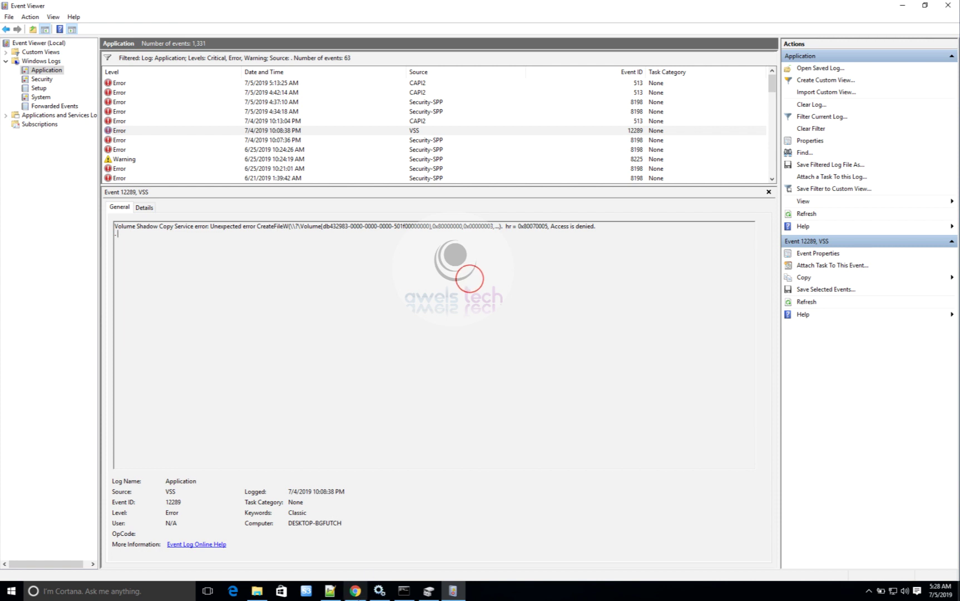
- Switch to Chrome and search Google for the copied Volume Shadow Copy Service error message
click(358, 590)
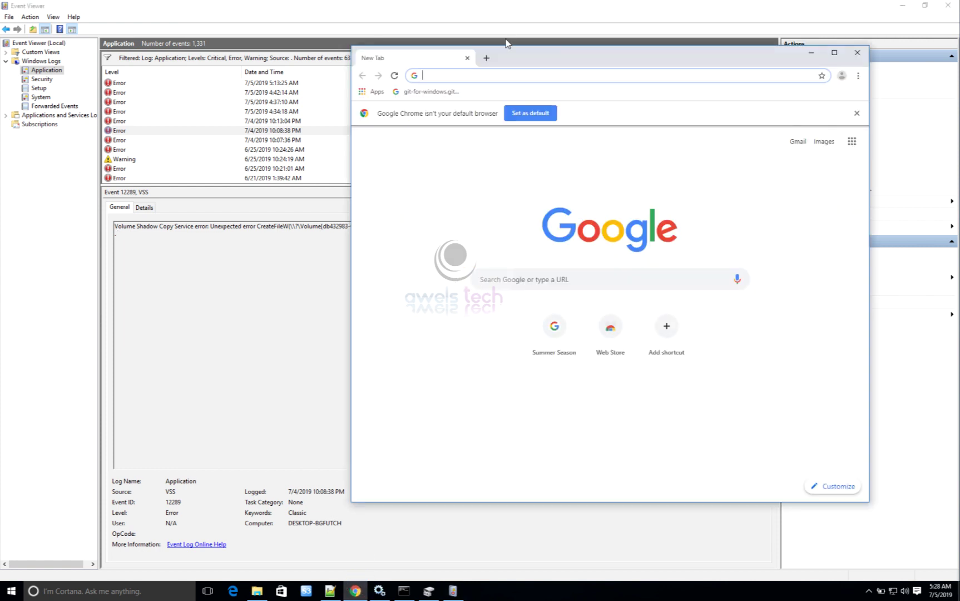
key(ctrl+v)
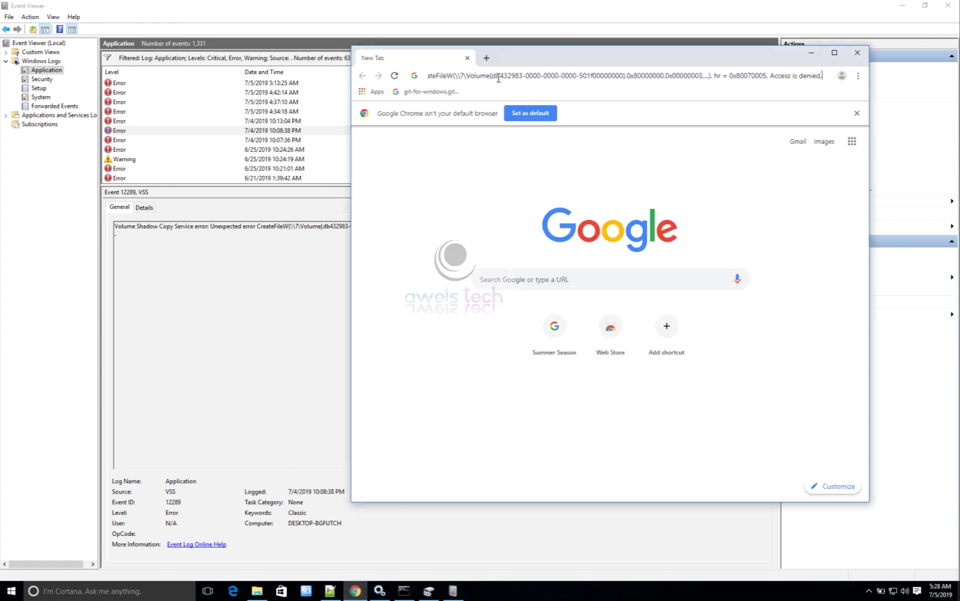
key(Return)
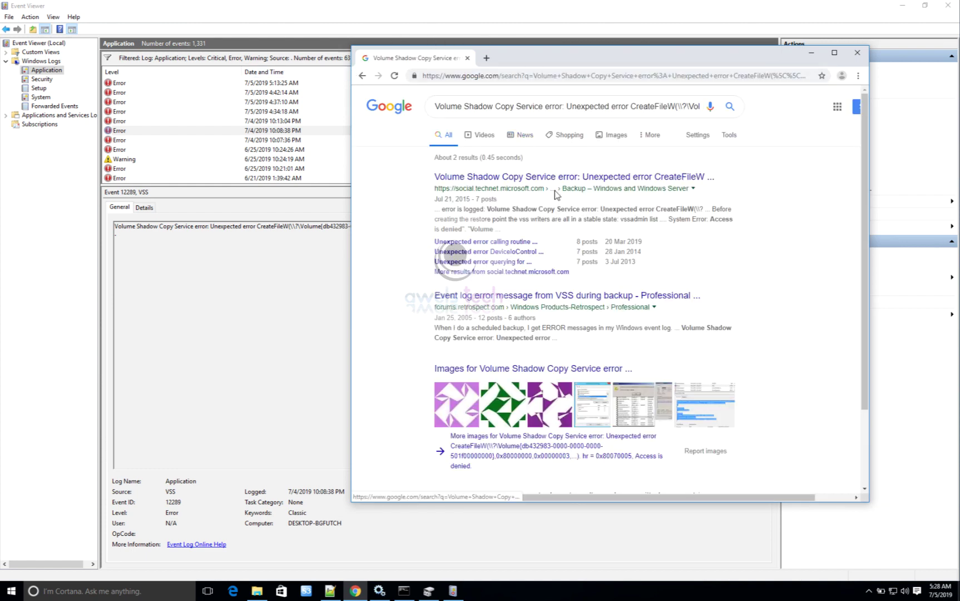
- Open the TechNet forum thread about the Unexpected error CreateFileW and read through its question, accepted answer and replies
click(580, 176)
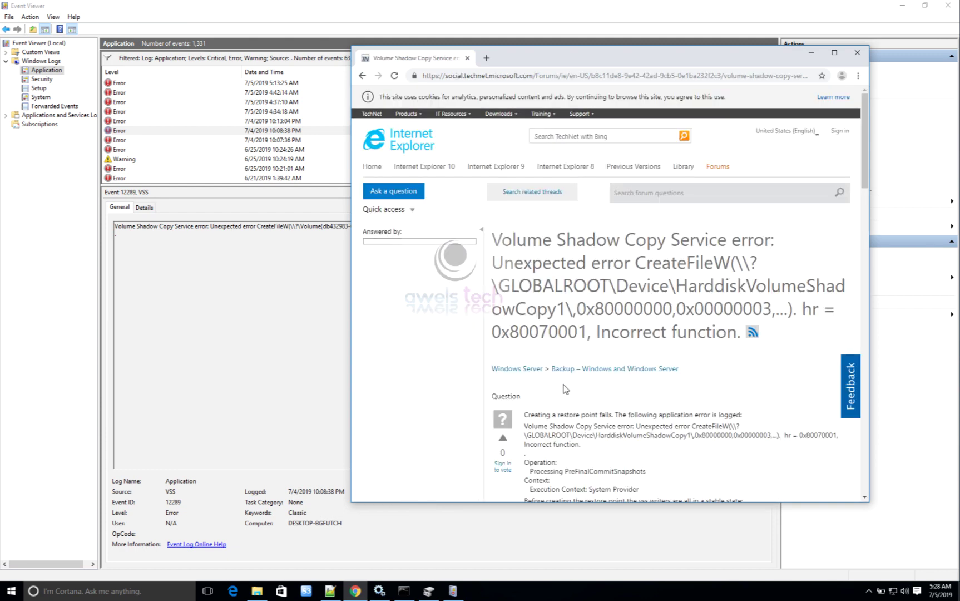
scroll(564, 385, down, 2)
scroll(564, 385, down, 5)
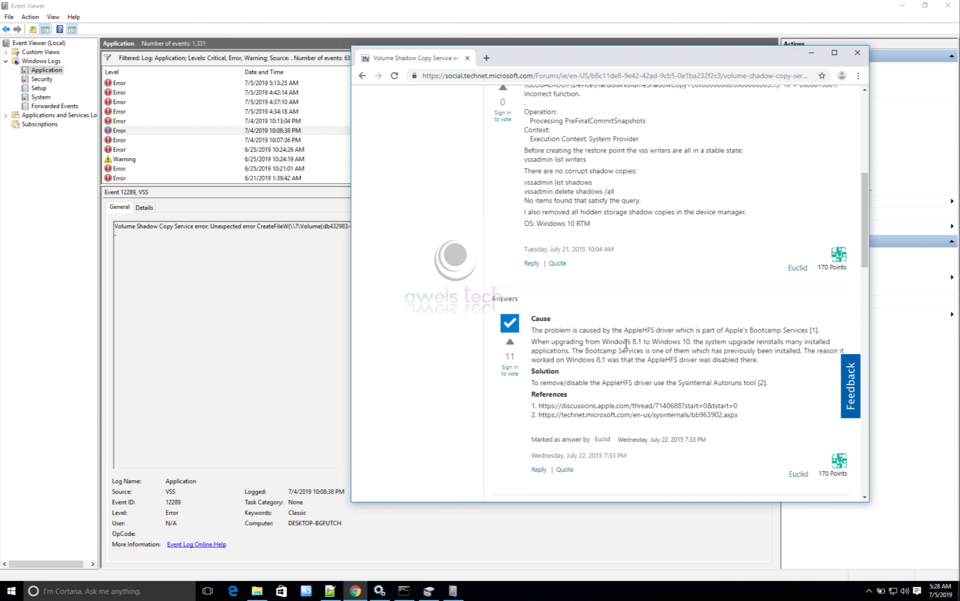
scroll(581, 373, down, 10)
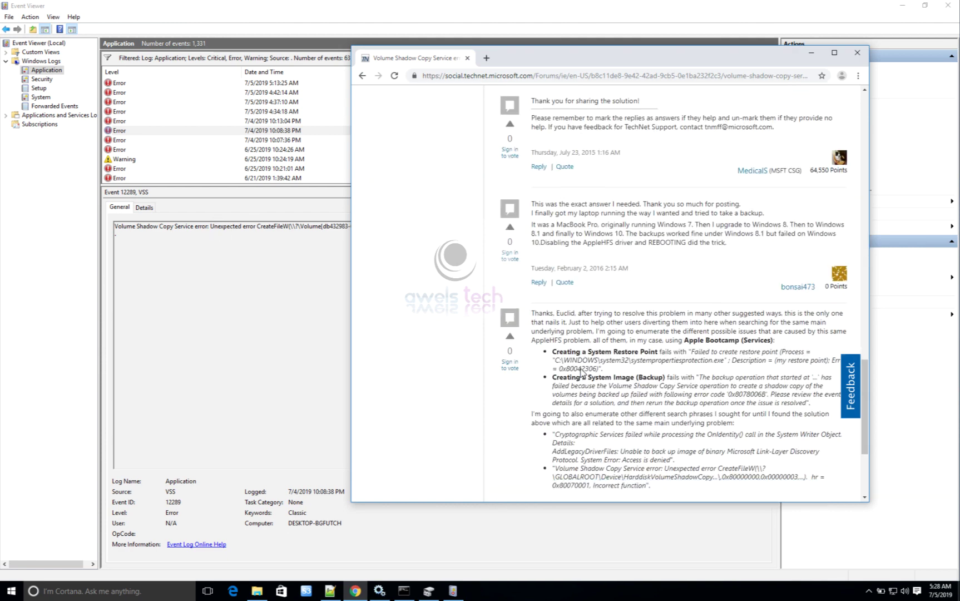
- Minimize the Event Viewer and Chrome windows
click(238, 335)
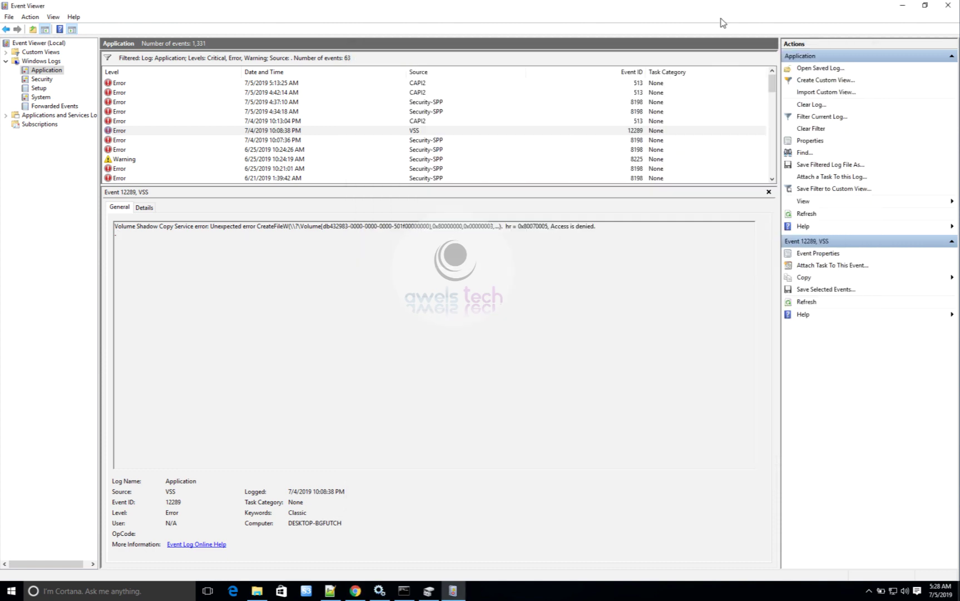
click(902, 7)
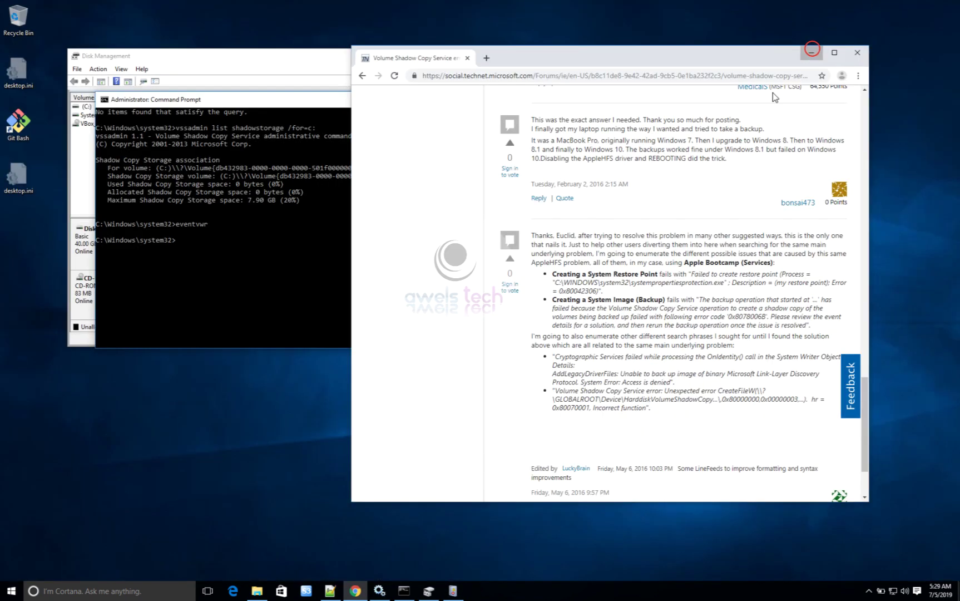
click(811, 52)
- Switch to File Explorer and open the System32 folder inside Windows on Local Disk (C:)
click(256, 591)
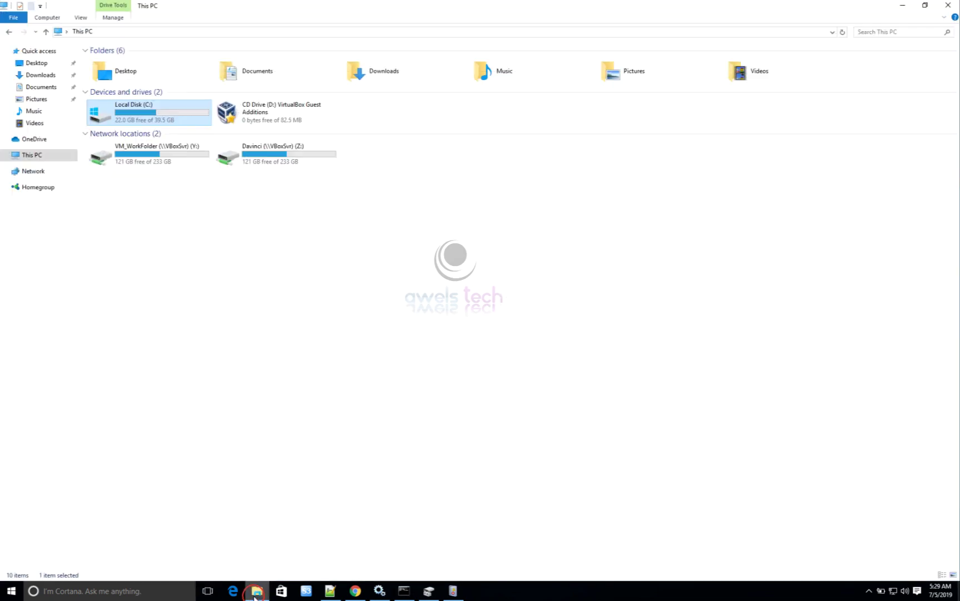
double_click(115, 118)
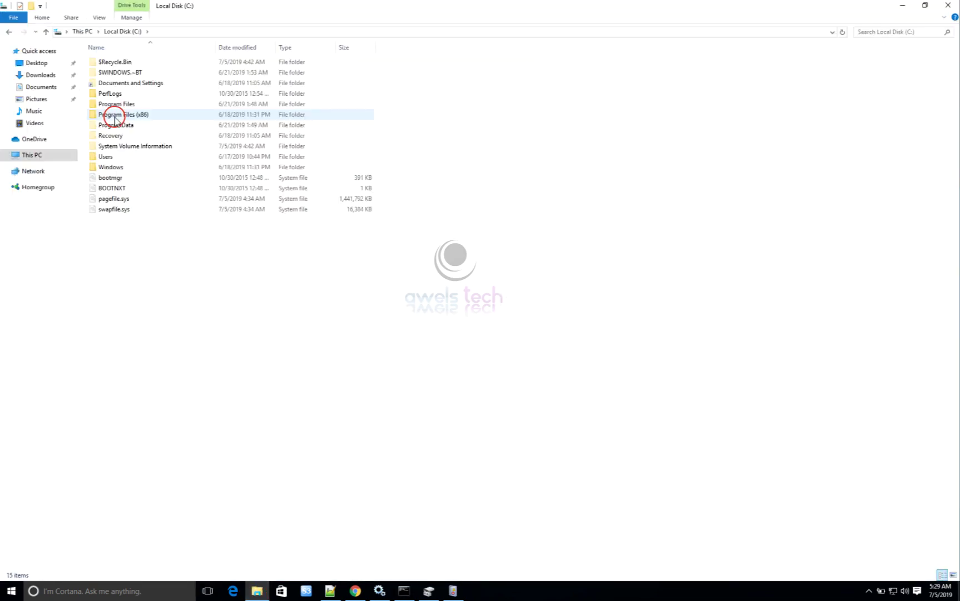
double_click(109, 169)
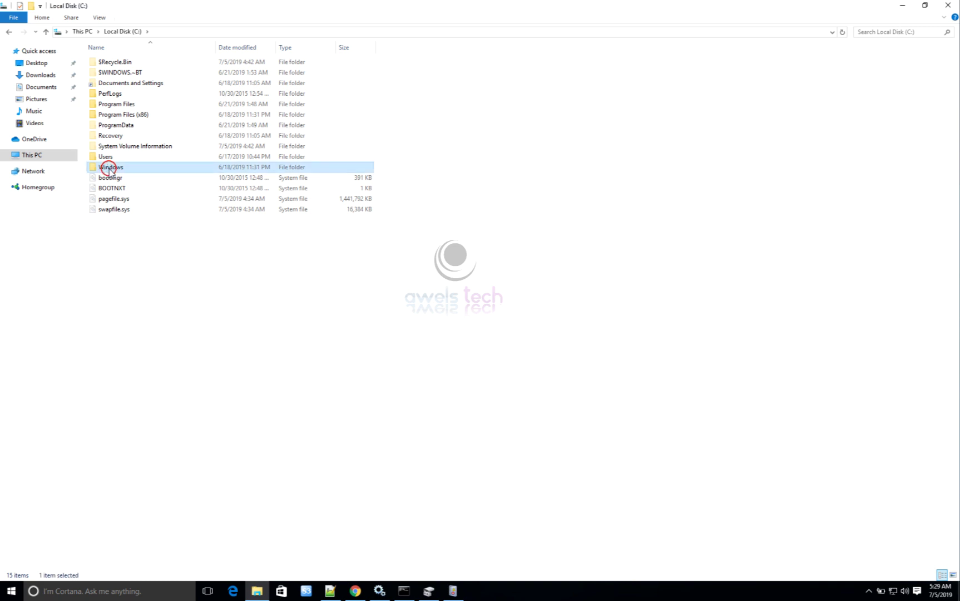
click(115, 402)
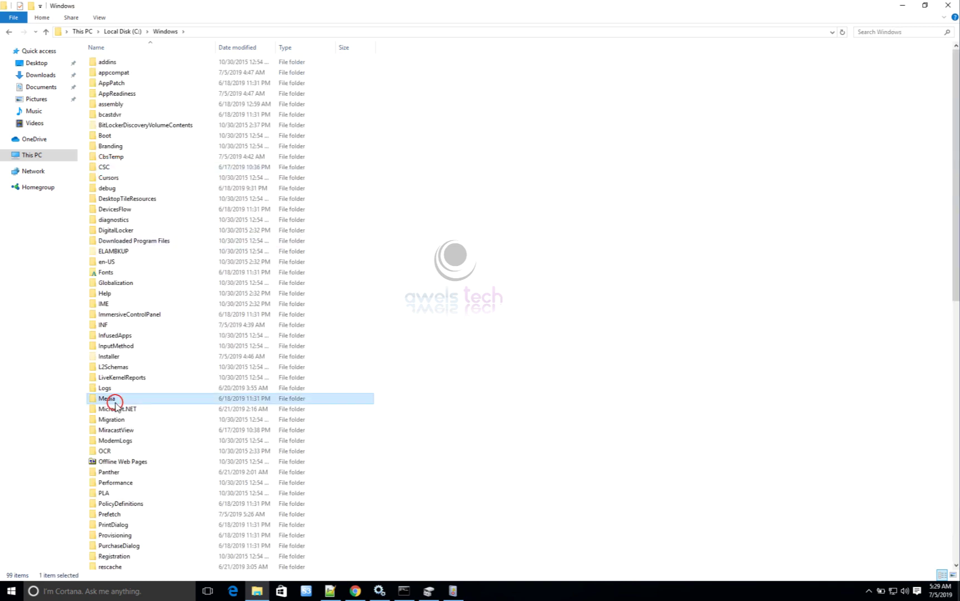
text(system)
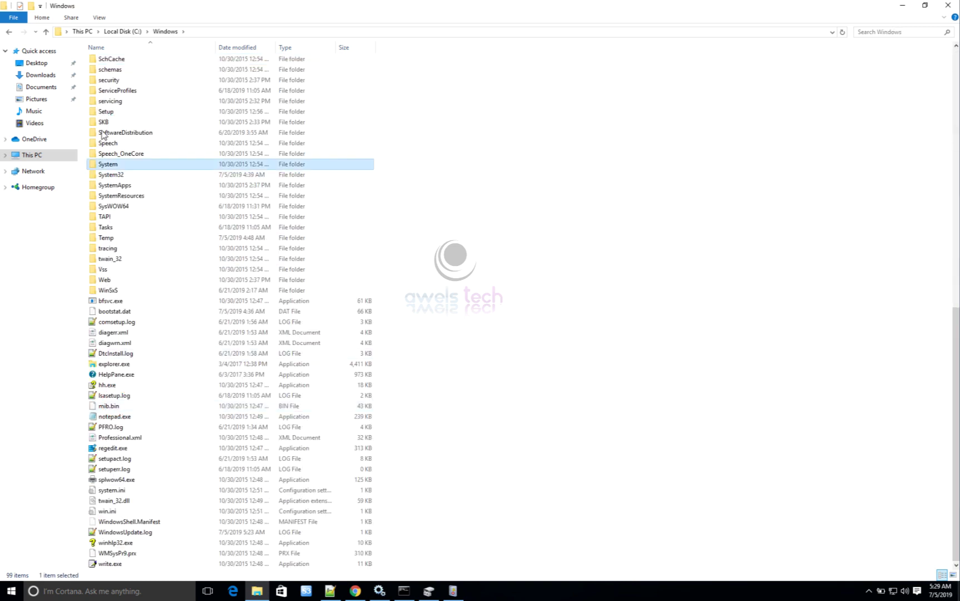
click(103, 175)
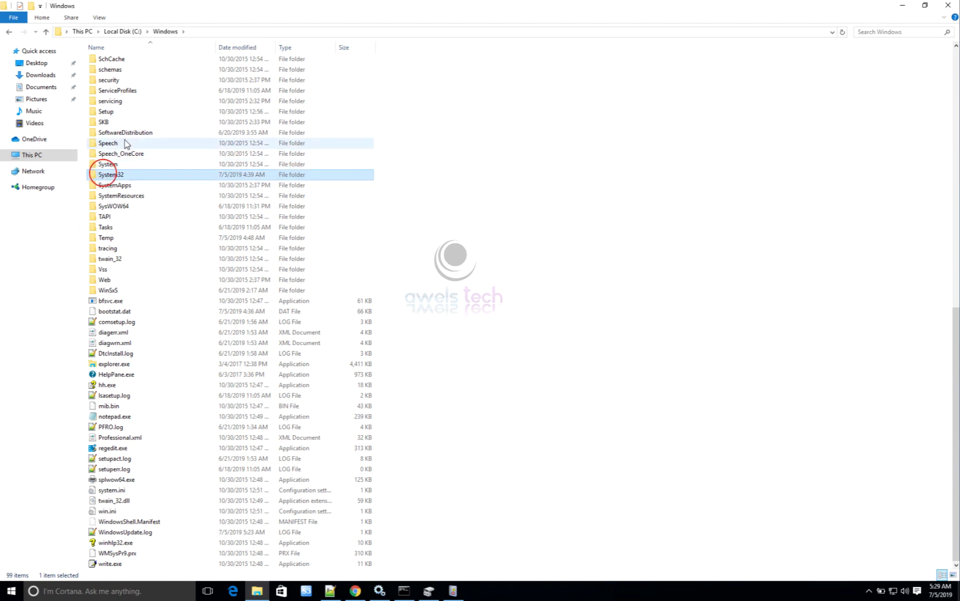
double_click(93, 174)
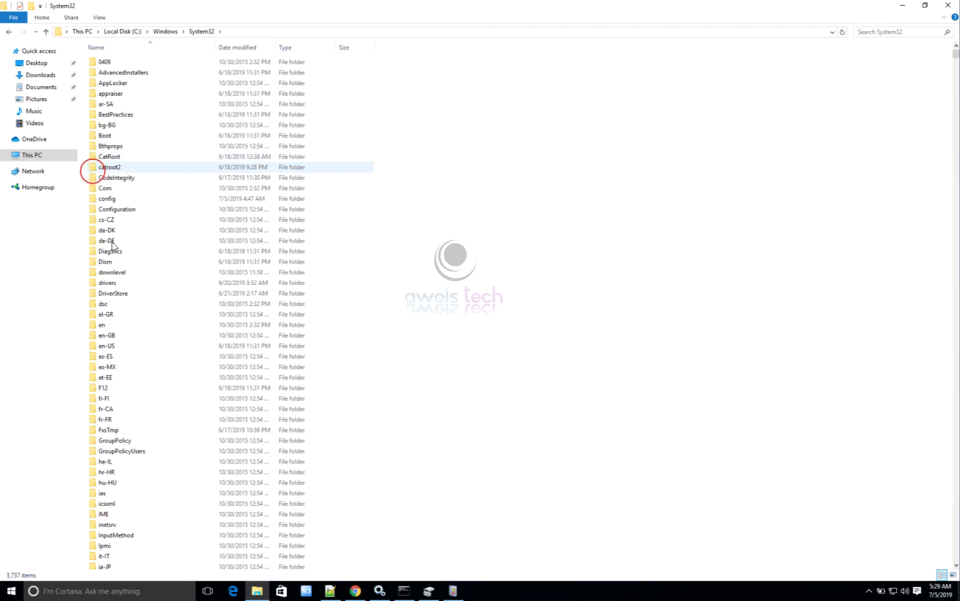
- Find vss_ps.dll in System32 and check the file version and product version in its detailed properties
click(113, 315)
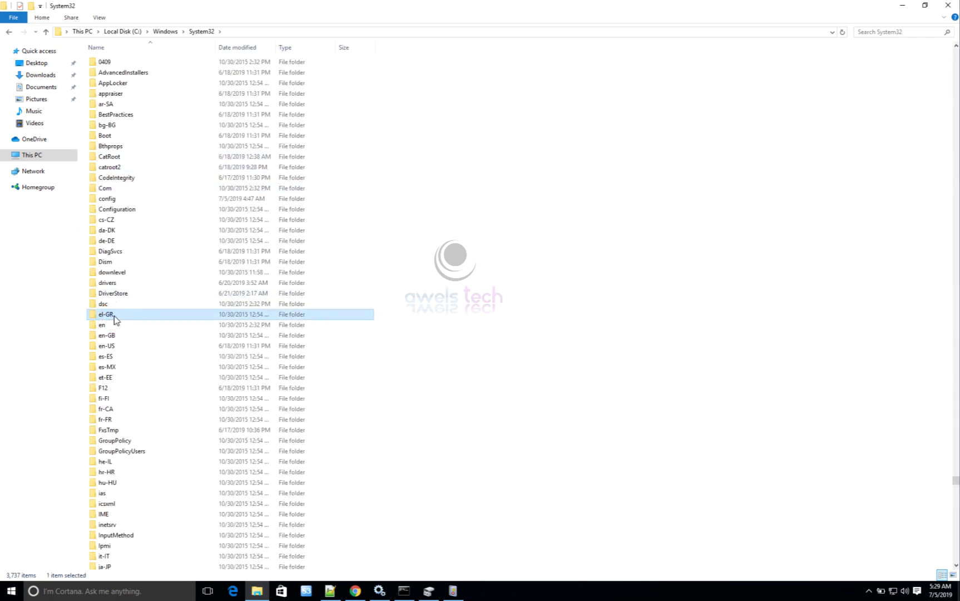
text(vss)
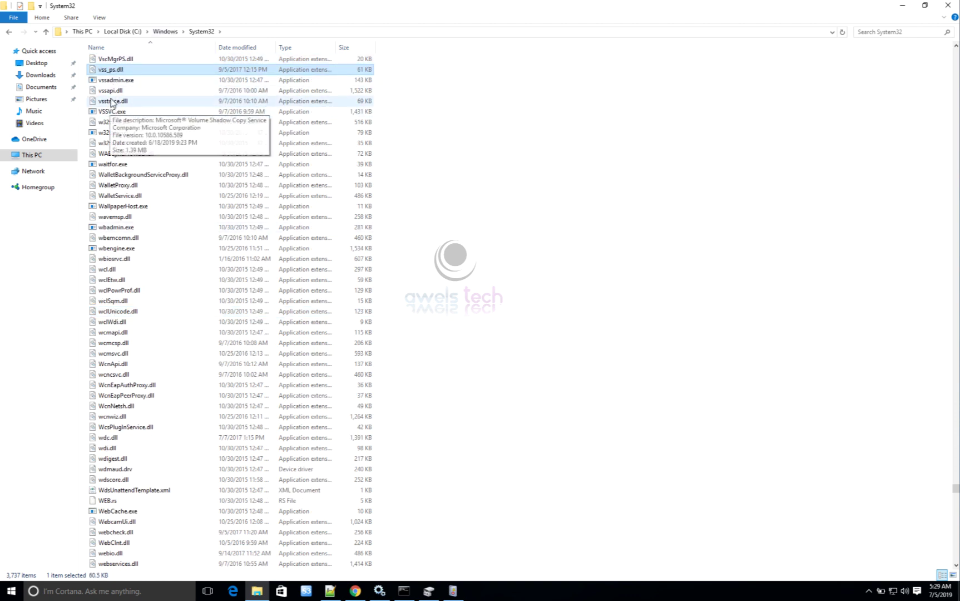
right_click(107, 71)
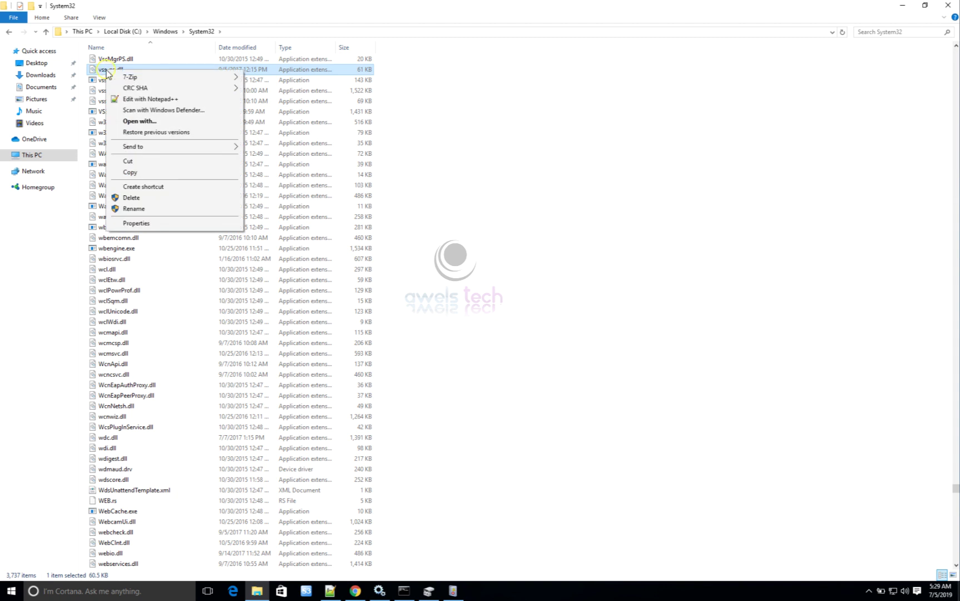
click(154, 228)
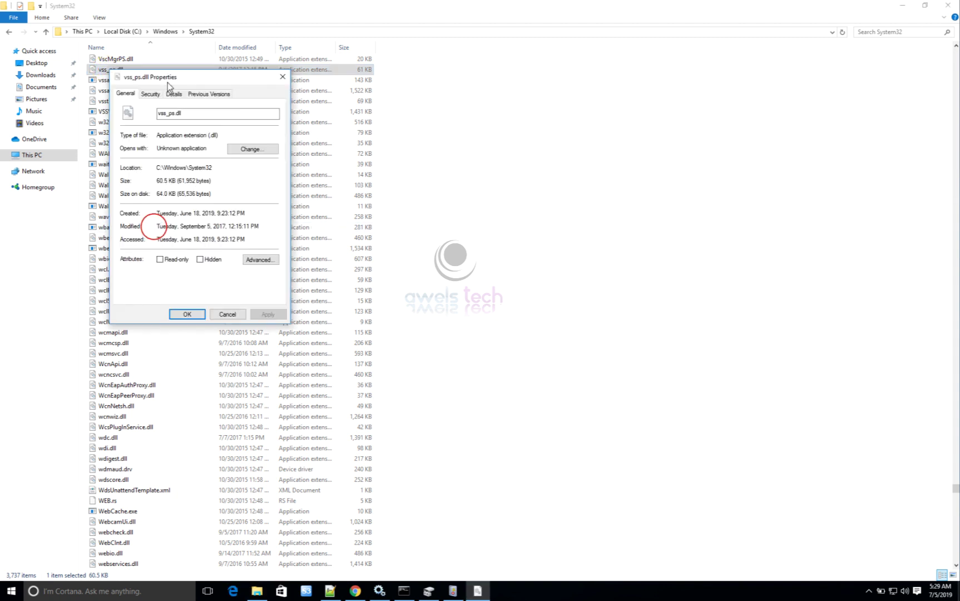
click(174, 94)
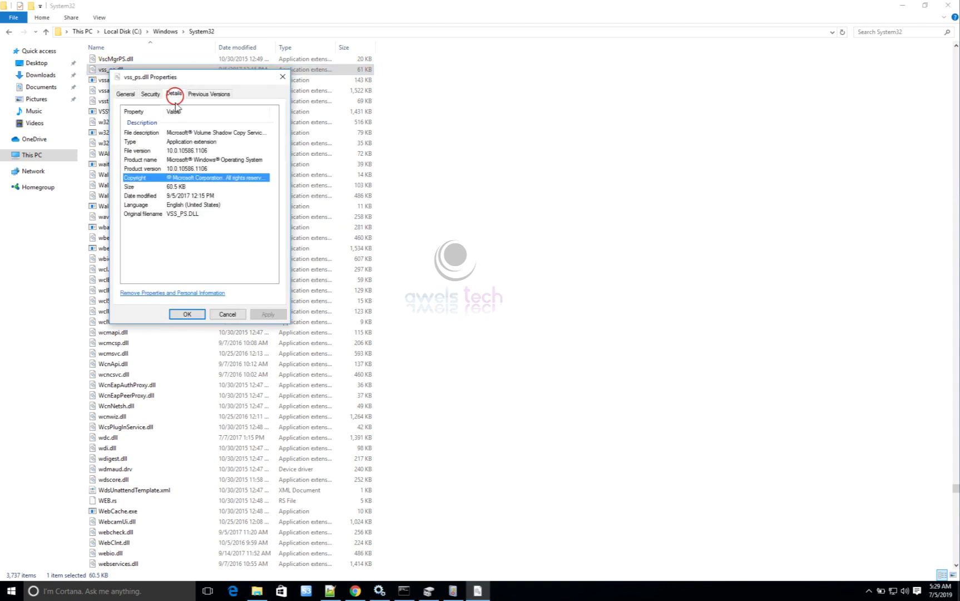
click(211, 152)
click(207, 170)
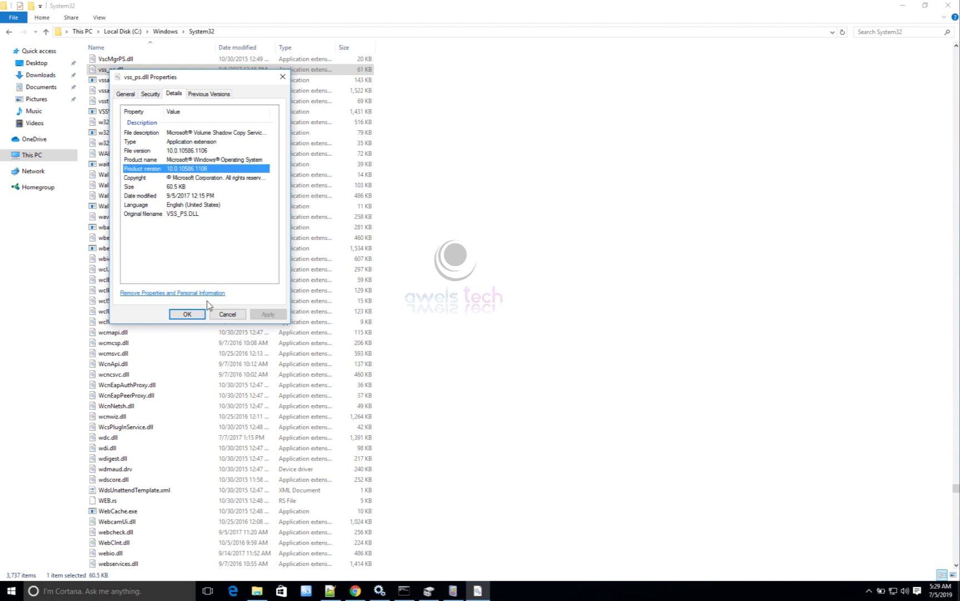
click(229, 315)
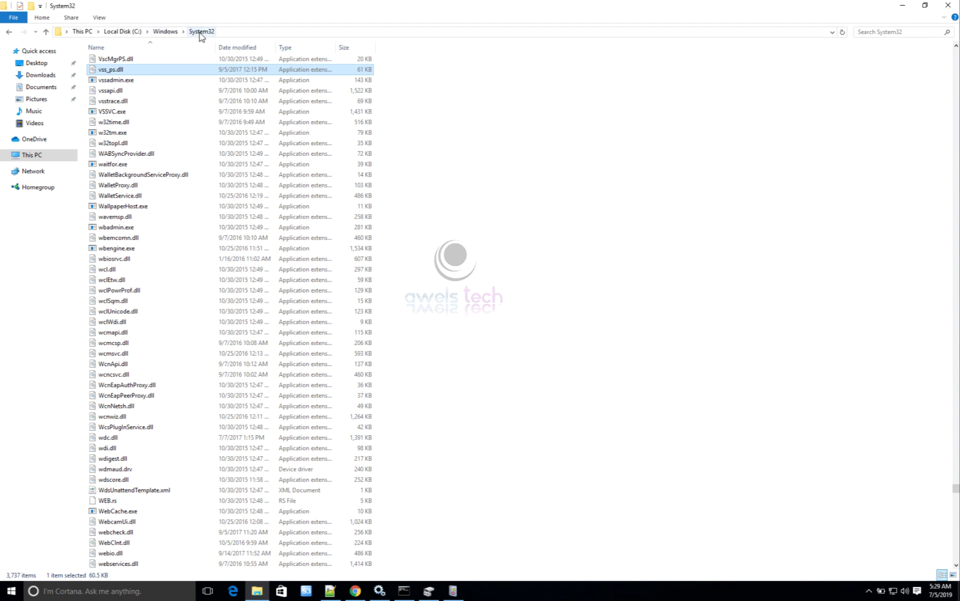
- Open the drivers folder inside System32 and select the volsnap.sys file
text(drivers)
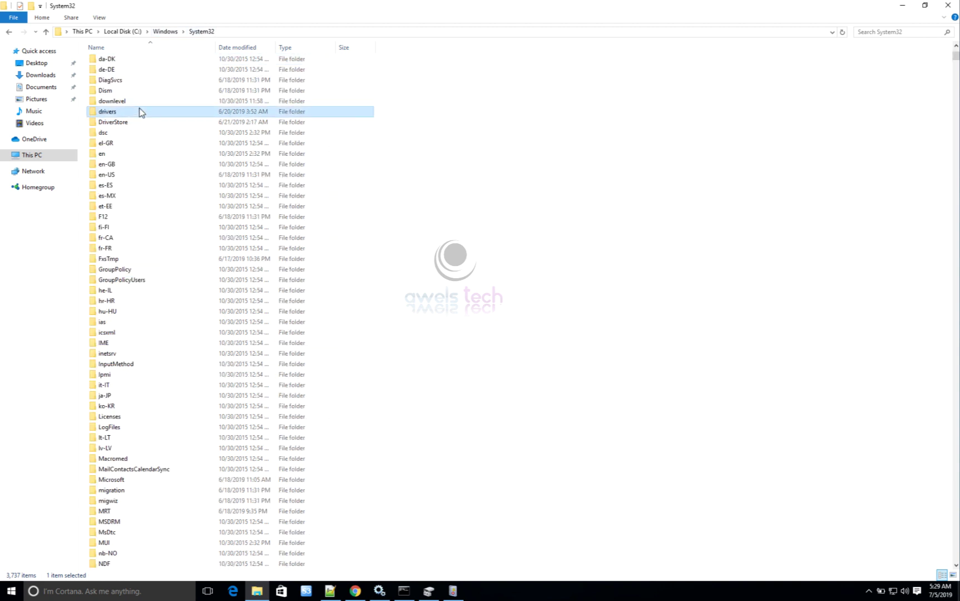
double_click(93, 114)
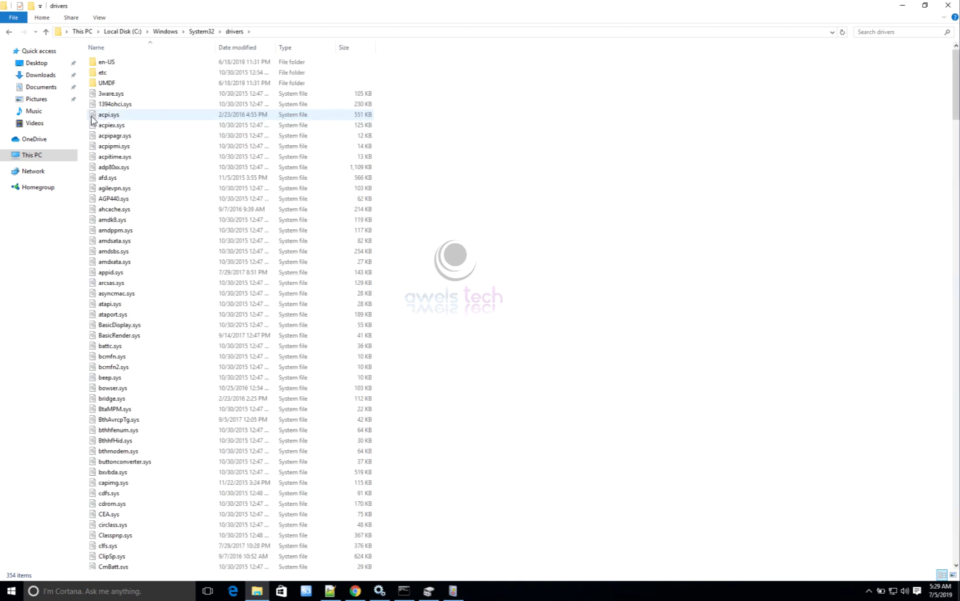
click(149, 307)
text(vol)
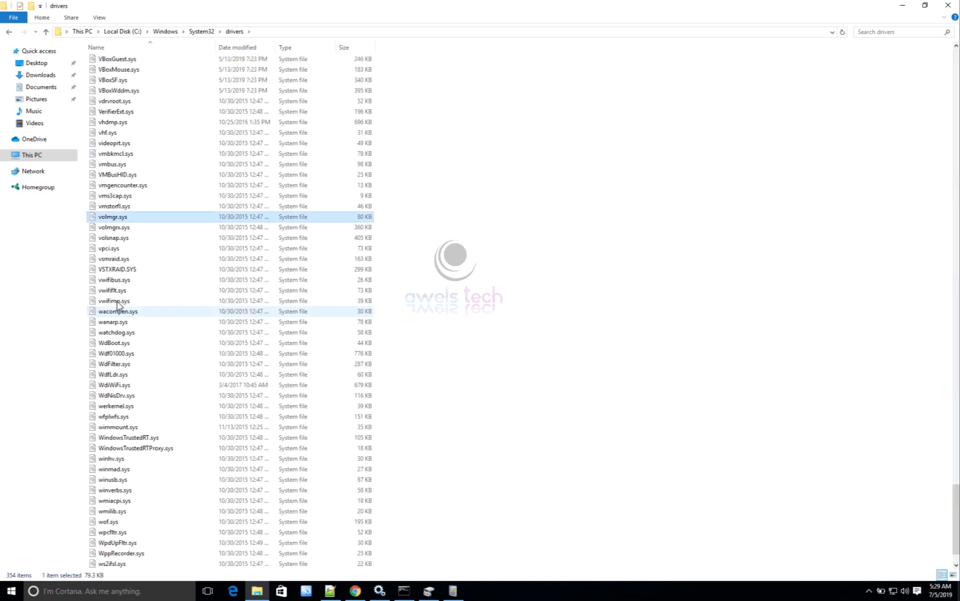
click(105, 238)
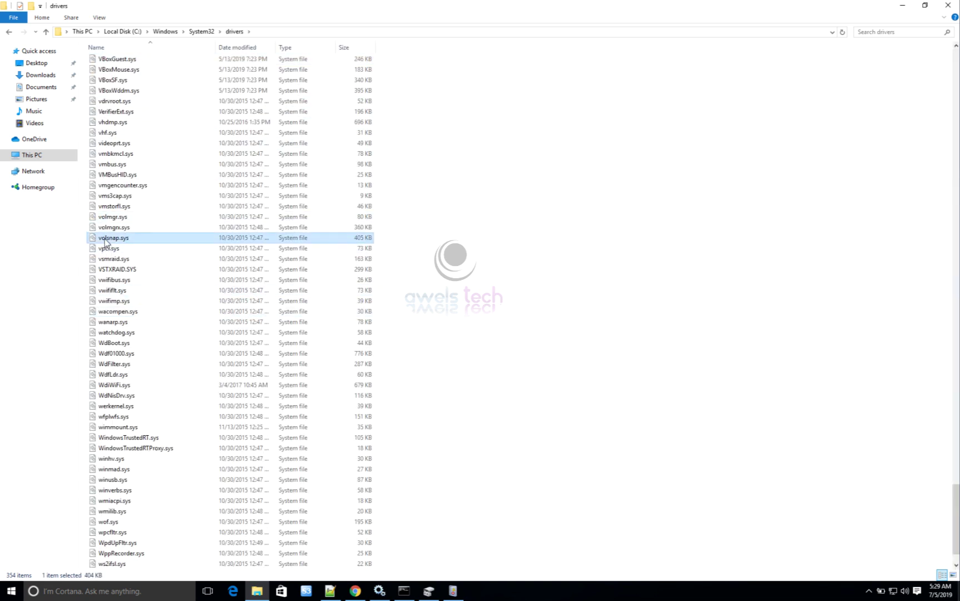
- Check the file version of volsnap.sys in its detailed properties, close them and minimize File Explorer
right_click(105, 240)
click(143, 395)
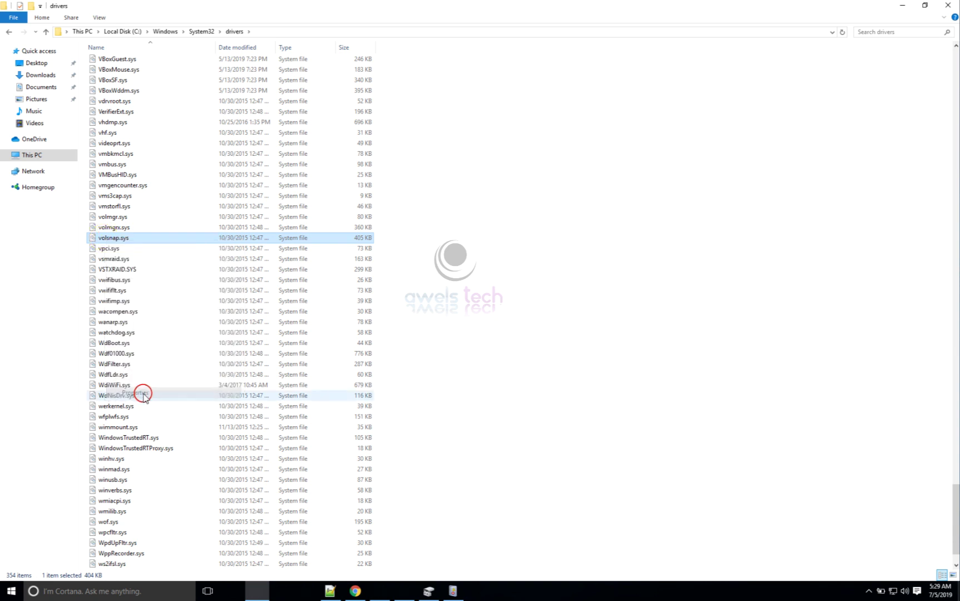
click(217, 263)
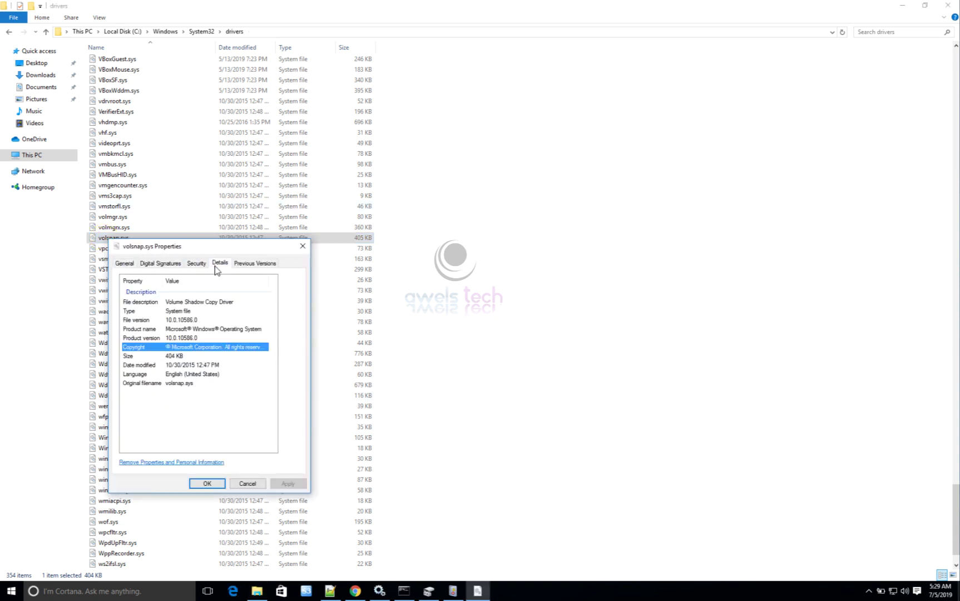
click(181, 321)
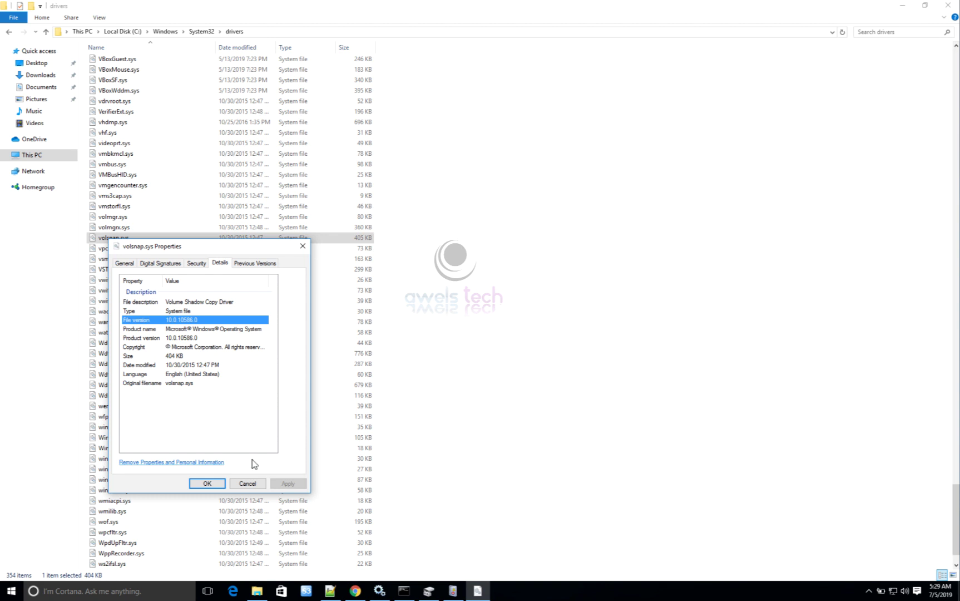
click(248, 483)
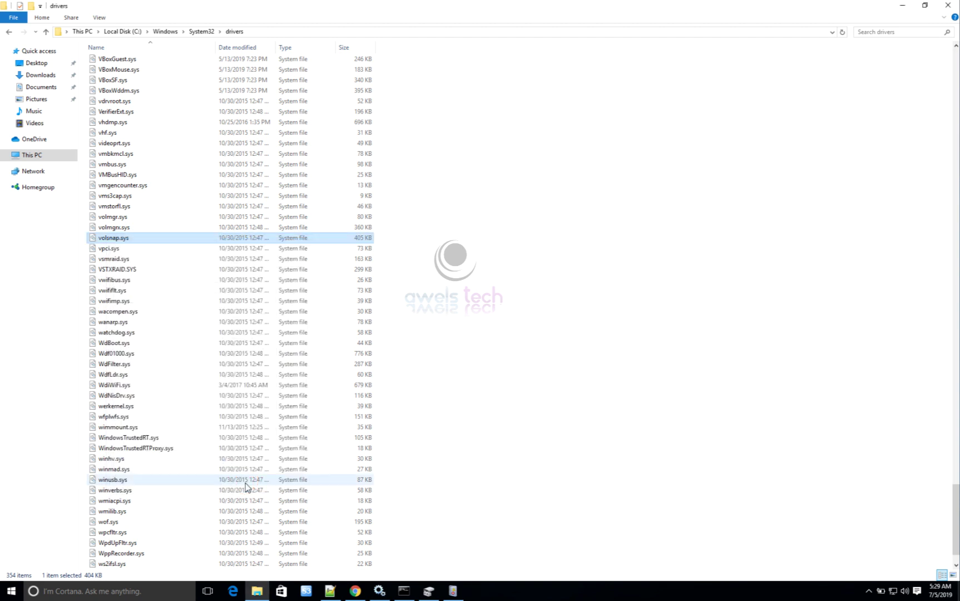
click(547, 140)
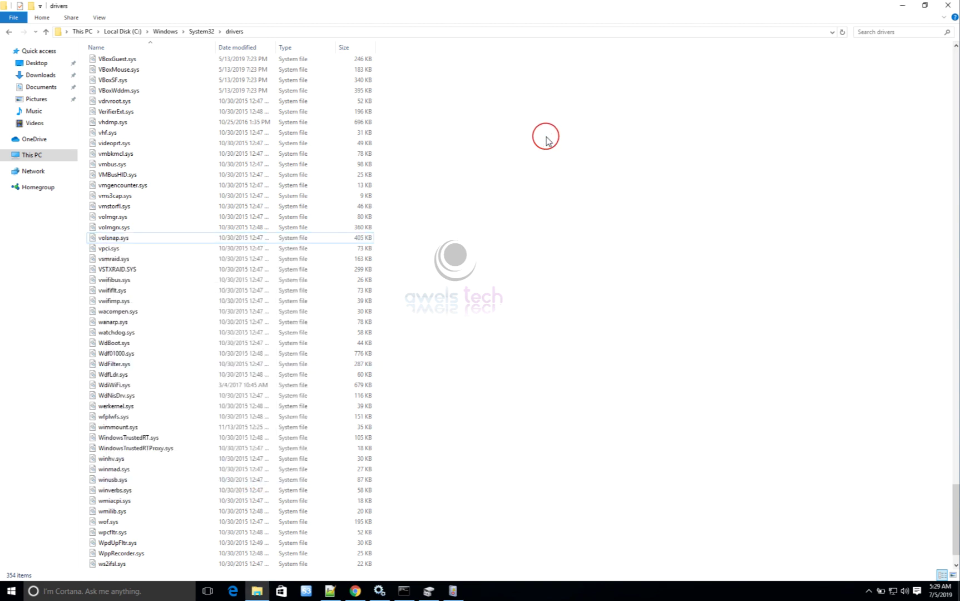
click(902, 6)
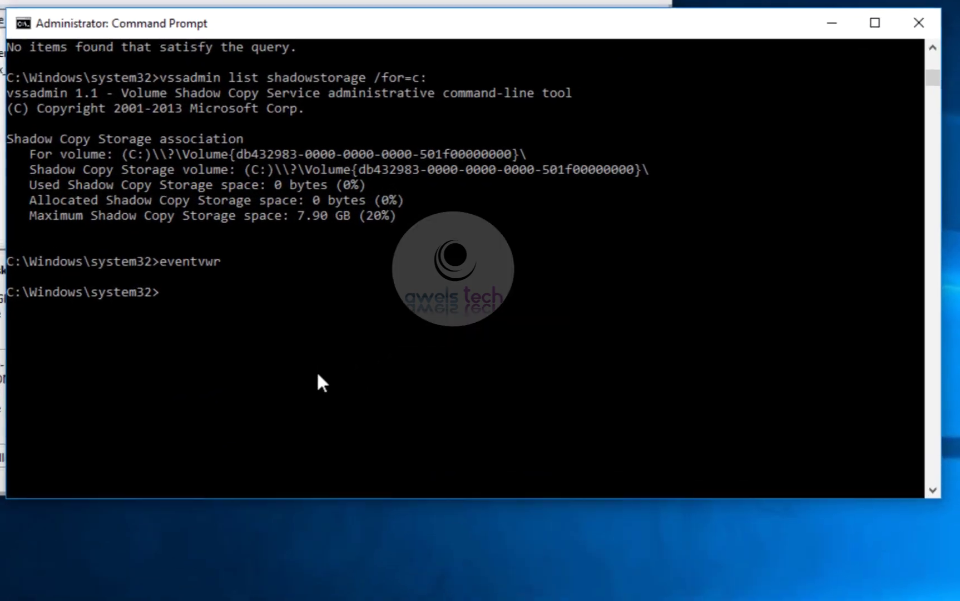
- Clear the Command Prompt screen and list the VSS writers with vssadmin list writers
click(258, 283)
text(cl)
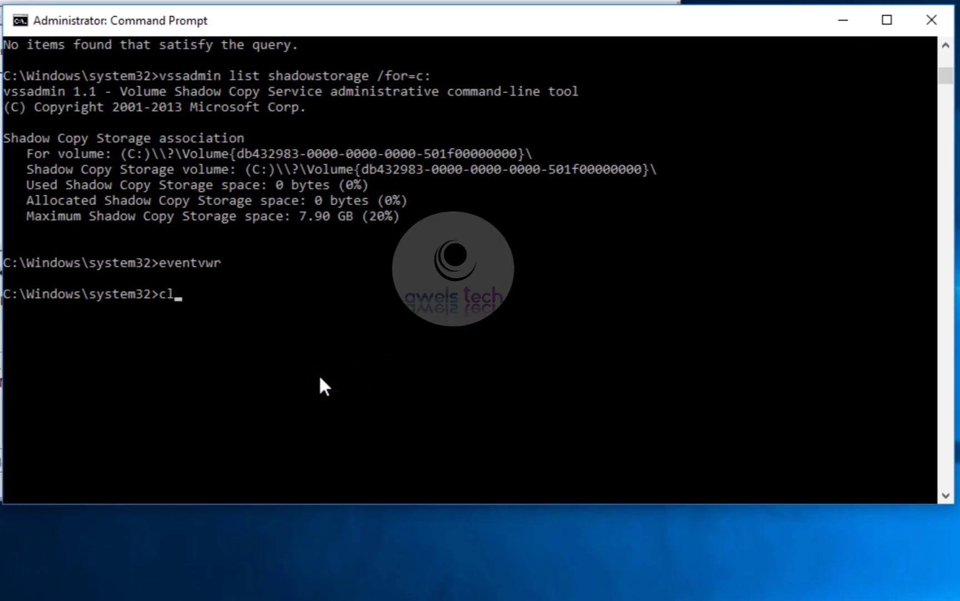
text(s)
key(Return)
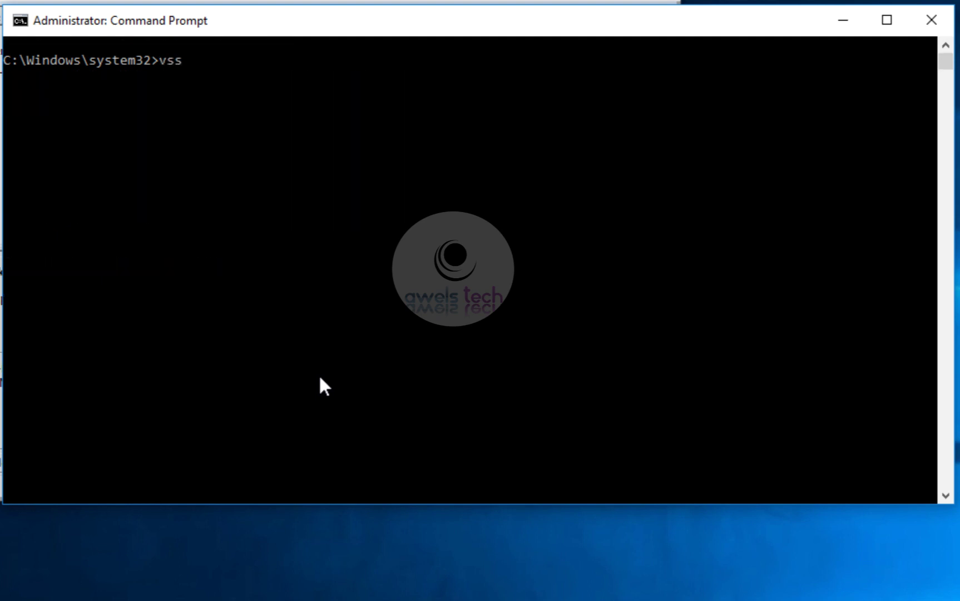
text(vssadmin list writers)
key(Return)
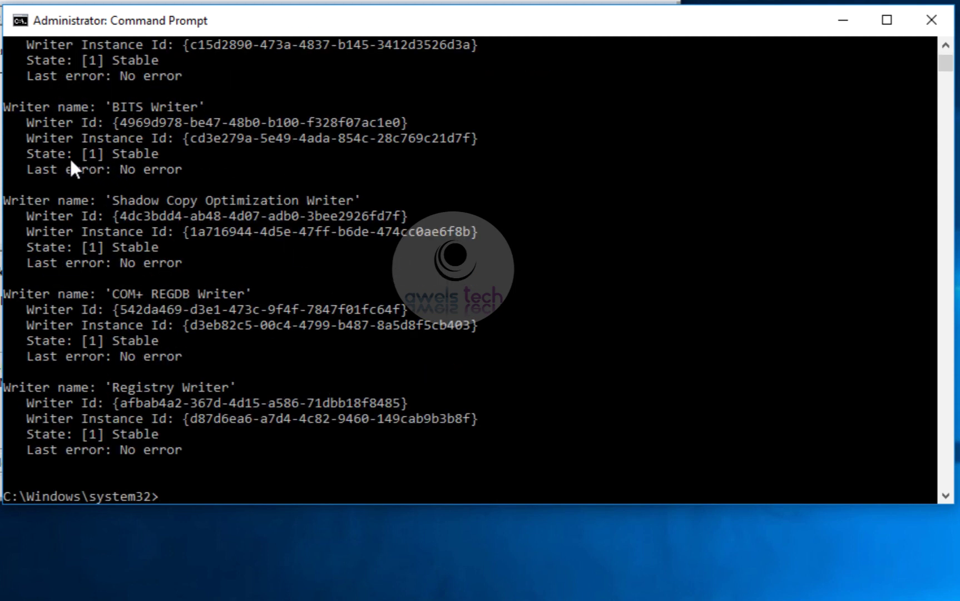
- Examine the writer states in the output, highlighting the BITS Writer's state and the Performance Counters Writer's state and name
drag(112, 154, 148, 155)
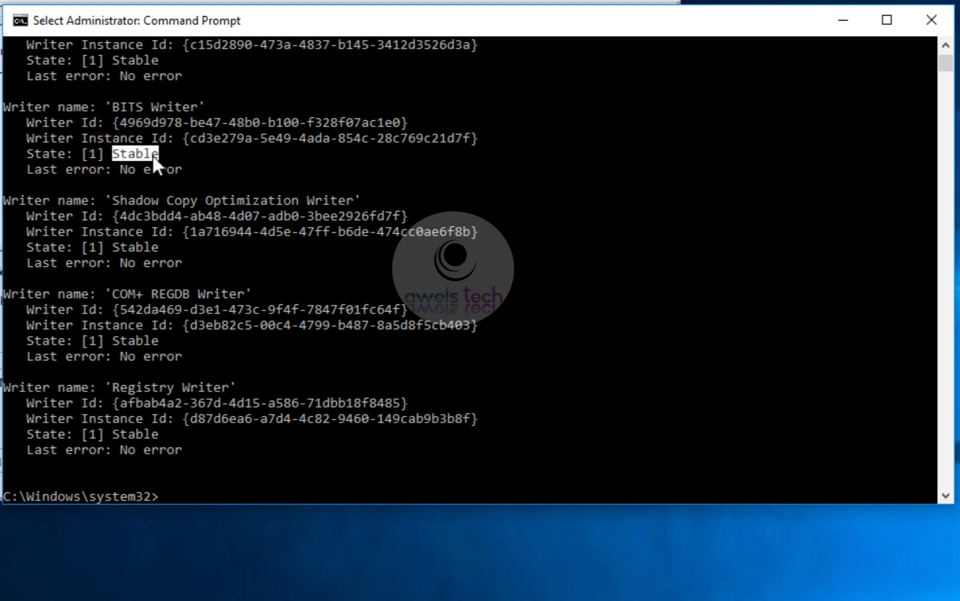
scroll(151, 153, up, 7)
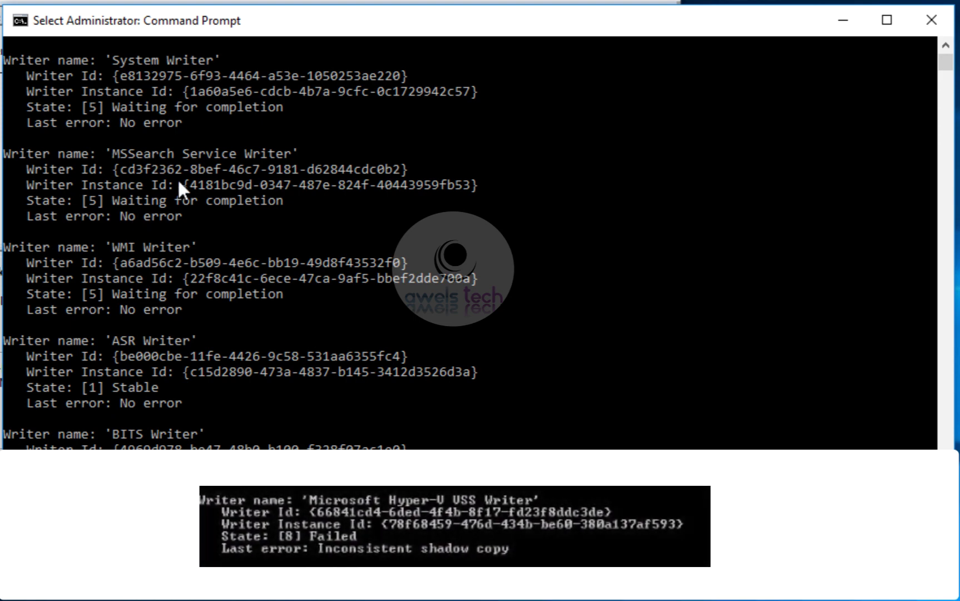
scroll(189, 182, up, 3)
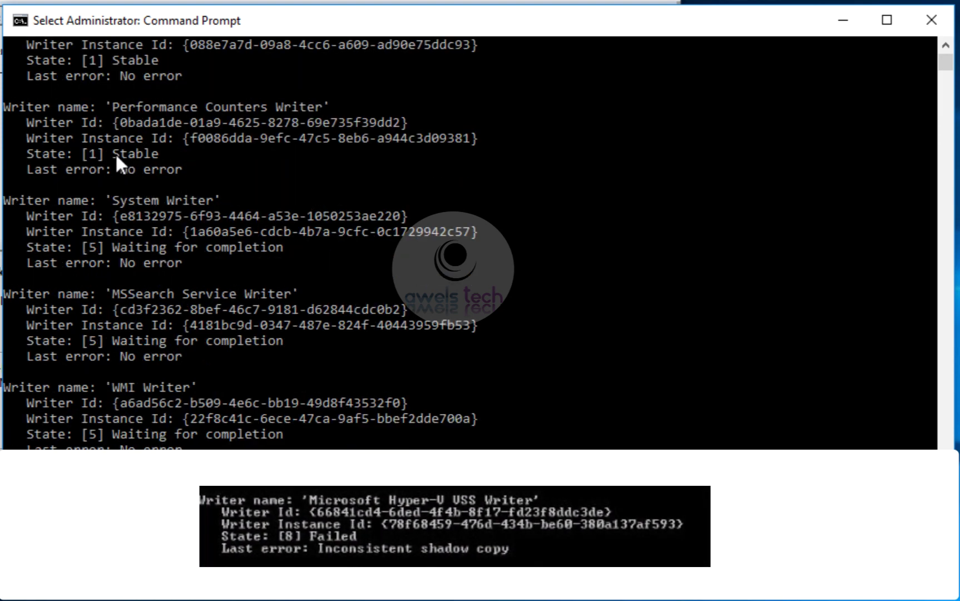
drag(114, 152, 157, 151)
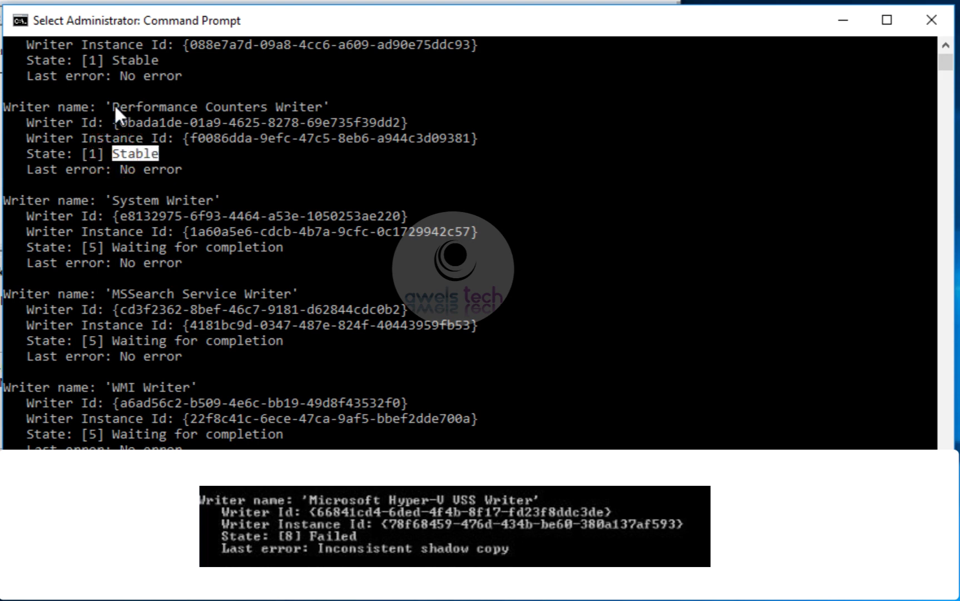
drag(113, 105, 277, 112)
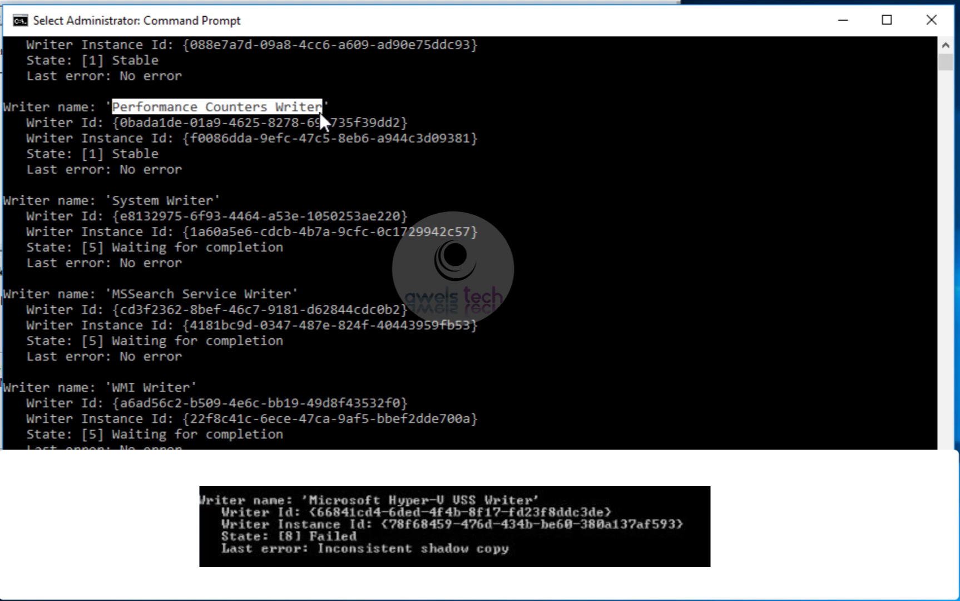
click(258, 116)
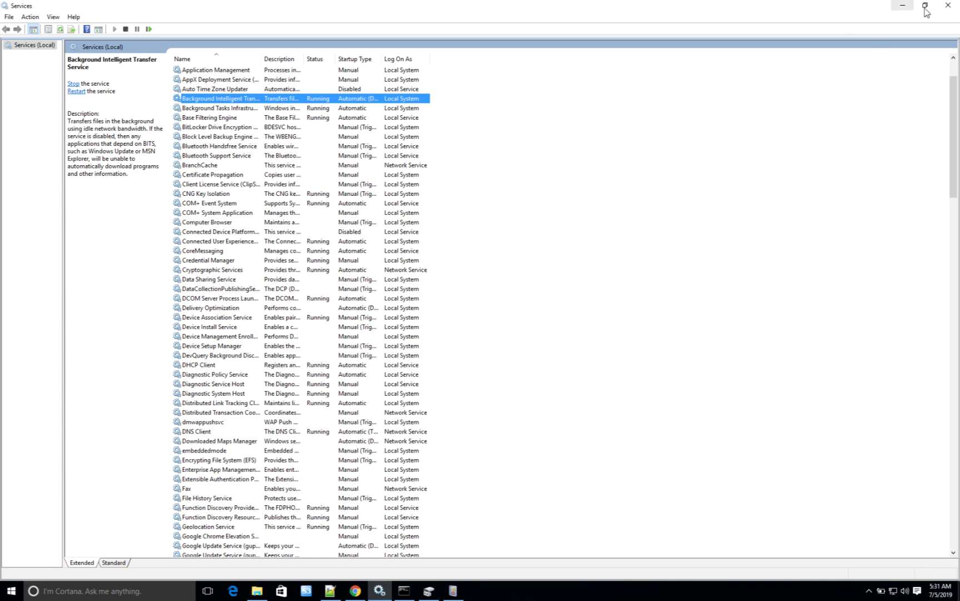
- Close the Services window and switch to the topic list in Notepad++, clearing the selection on the Troubleshooting line
click(947, 7)
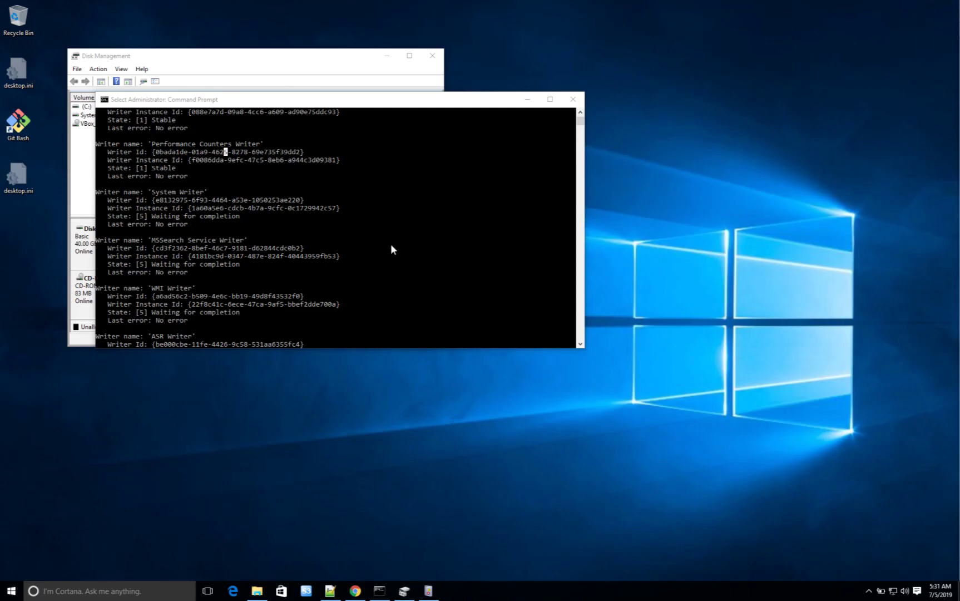
click(330, 590)
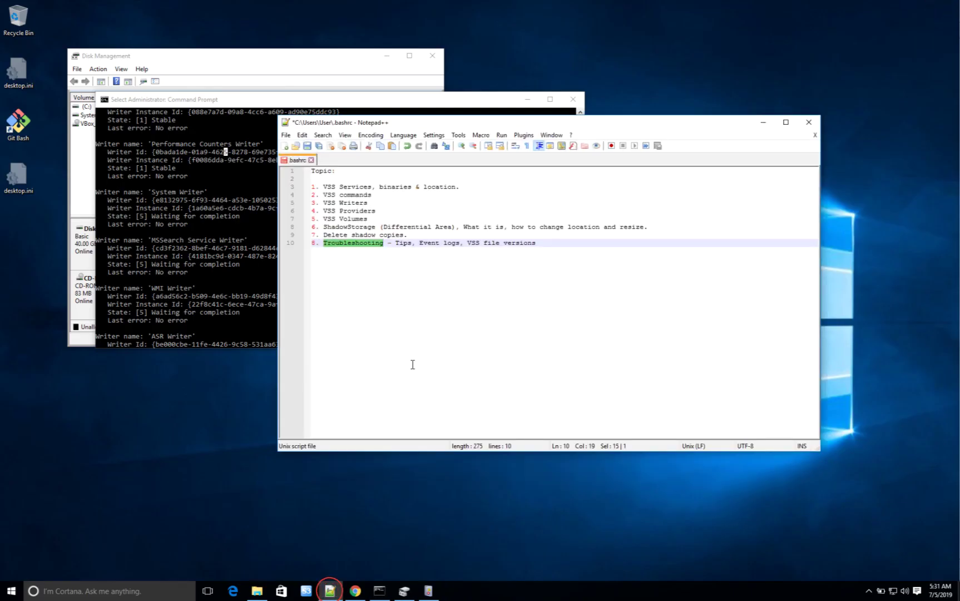
click(412, 364)
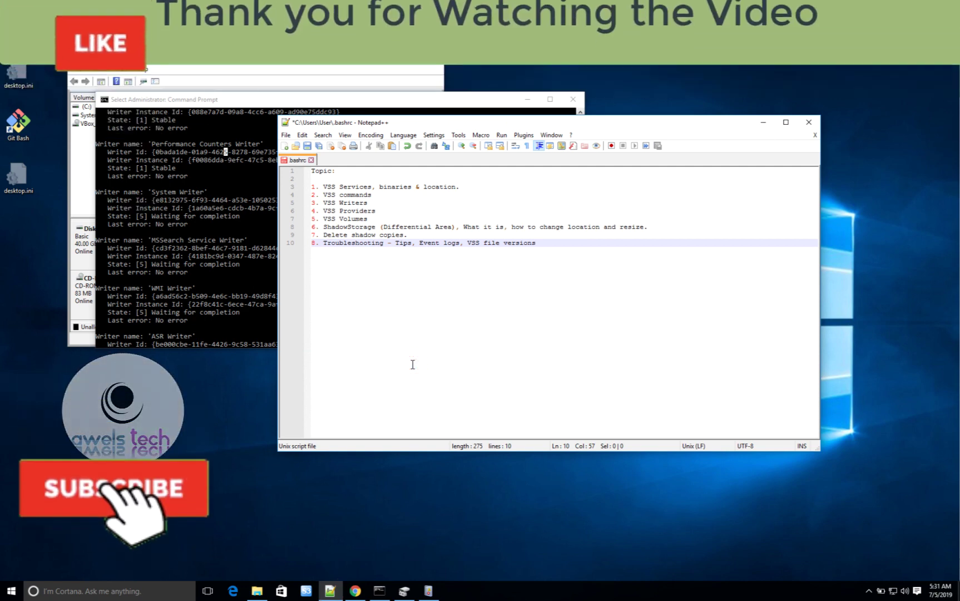